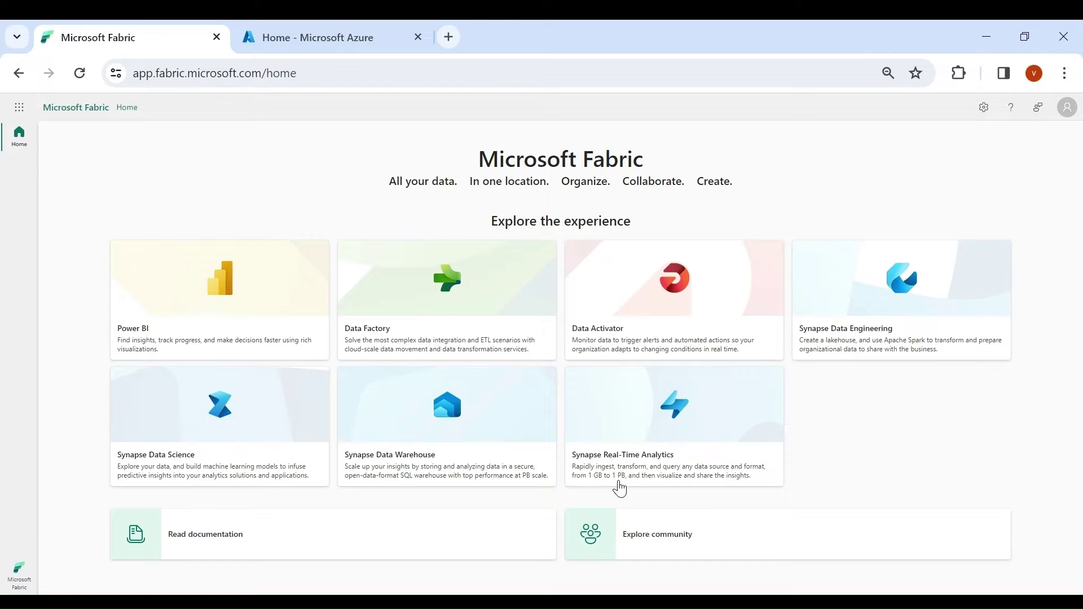
# Step: Open the Sales Workspace in the Synapse Data Engineering experience
pyautogui.click(925, 310)
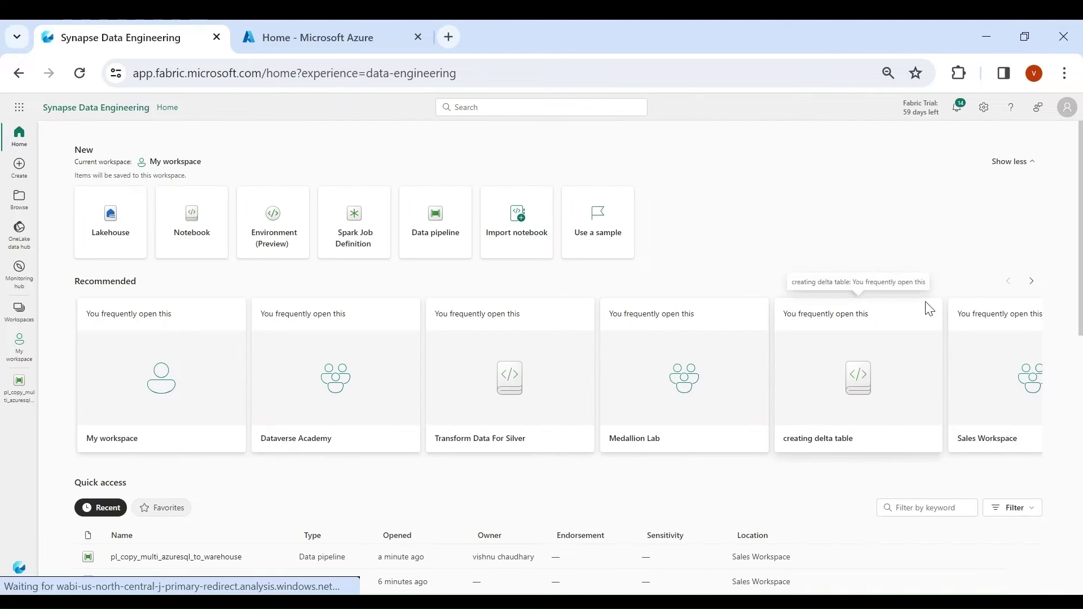
pyautogui.click(27, 328)
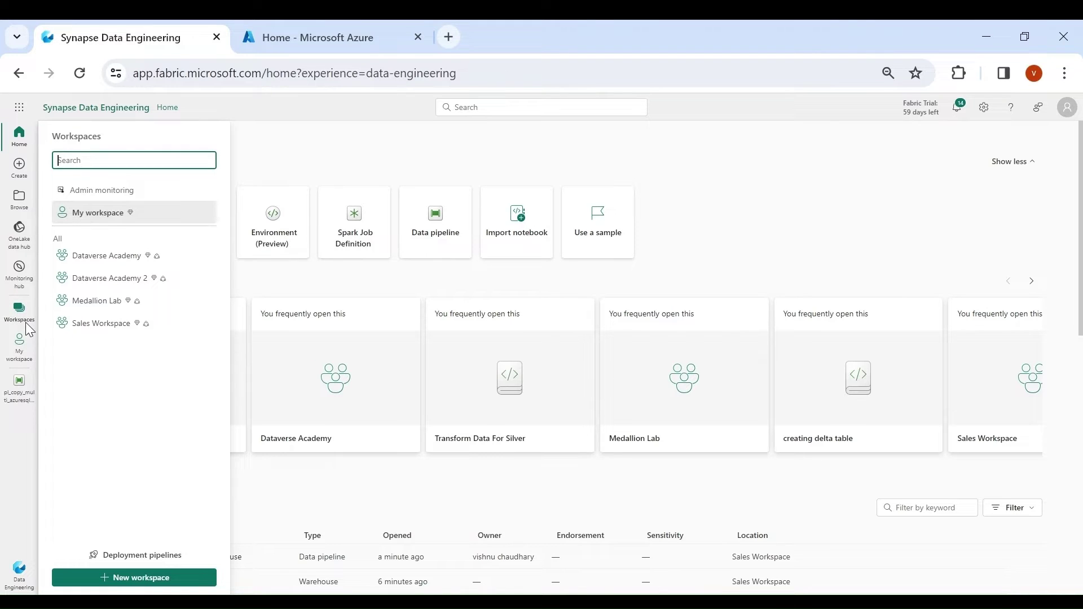
pyautogui.click(101, 323)
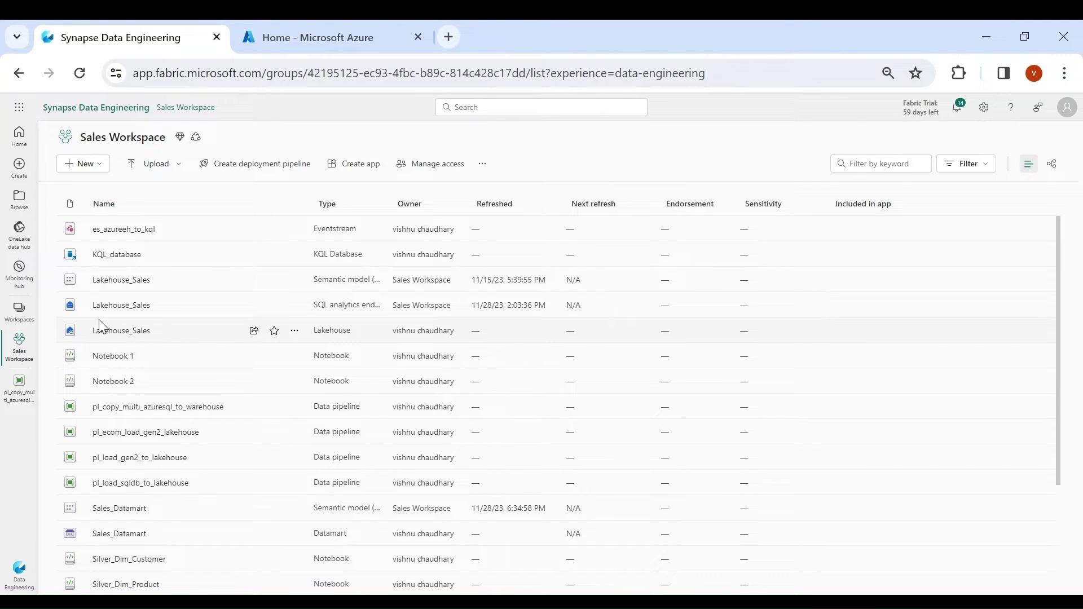
# Step: Create a new data pipeline named pl_azuresqldb_multi_warehouse in the Sales Workspace
pyautogui.click(89, 164)
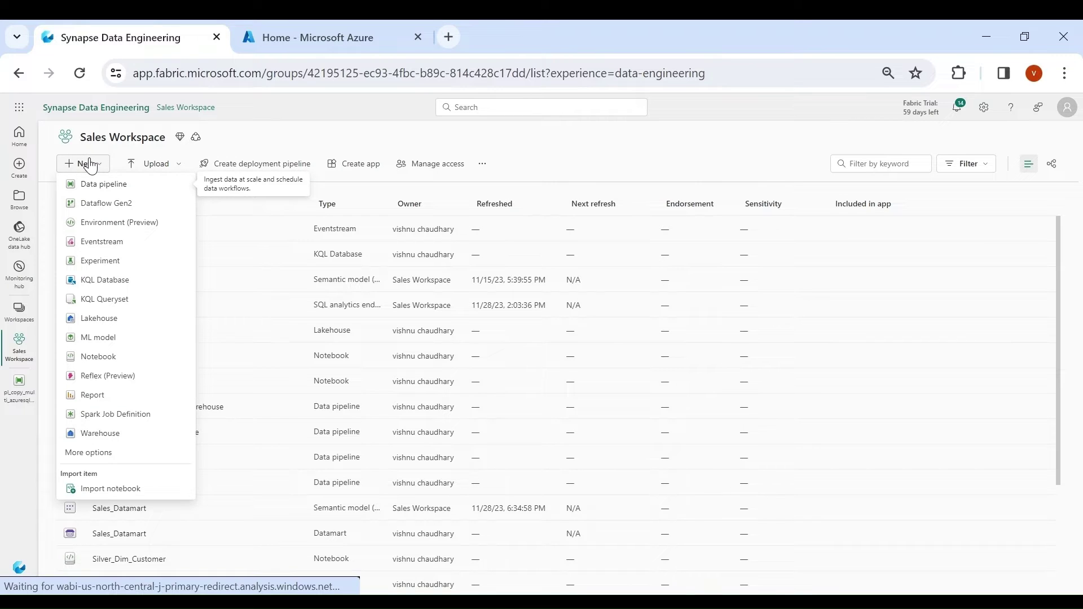
pyautogui.click(94, 184)
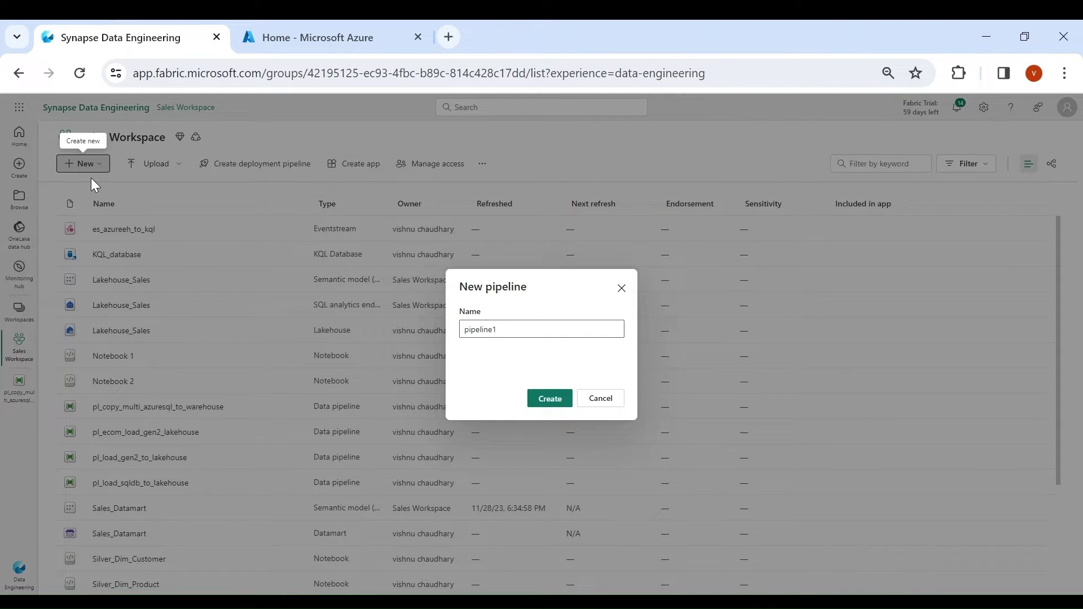
pyautogui.tripleClick(502, 324)
pyautogui.write('pl_azuresqldb_multi_warehouse')
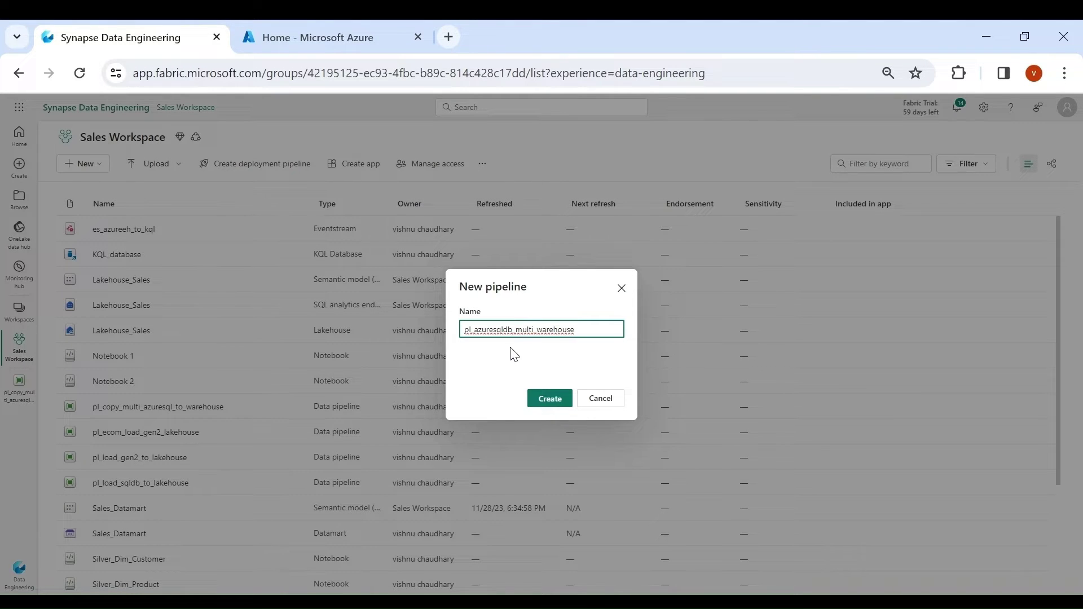
pyautogui.click(540, 396)
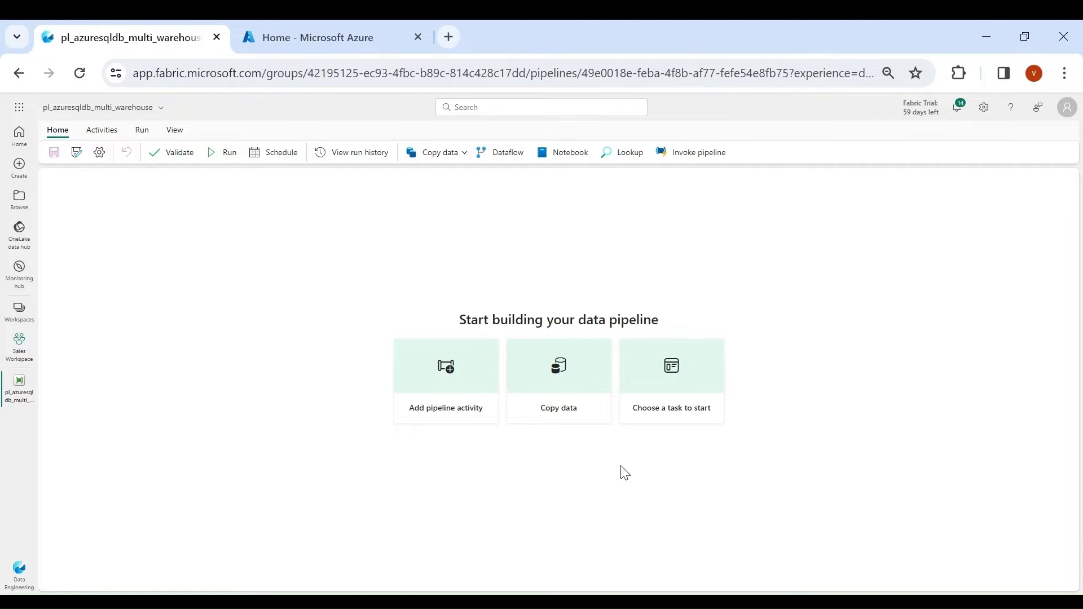
# Step: Switch to the Azure portal, open the query editor of the salesdb database and sign in with the SQL server password
pyautogui.click(303, 47)
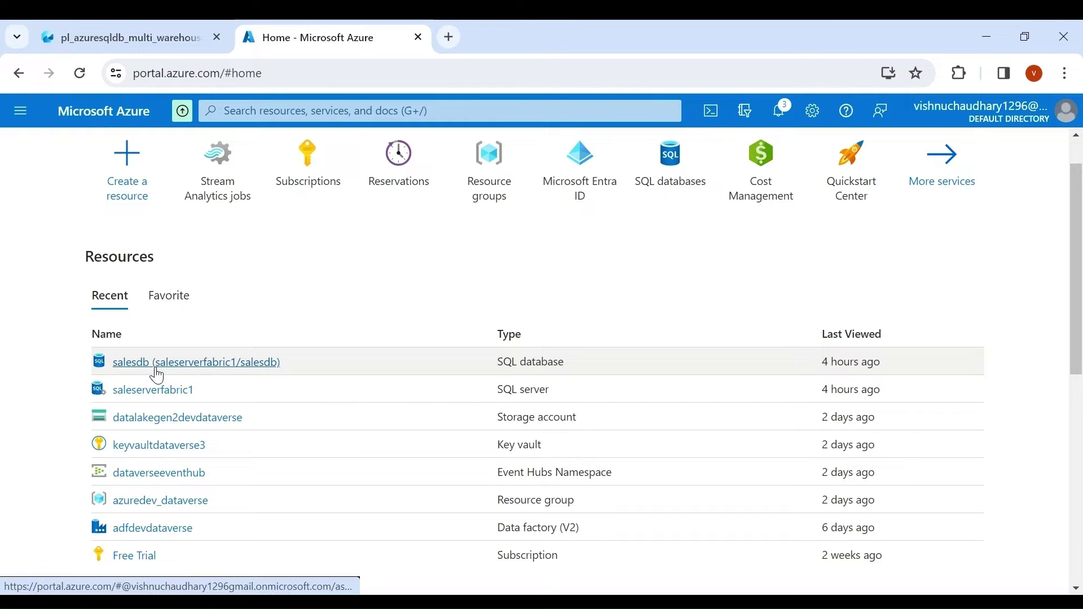
pyautogui.click(158, 371)
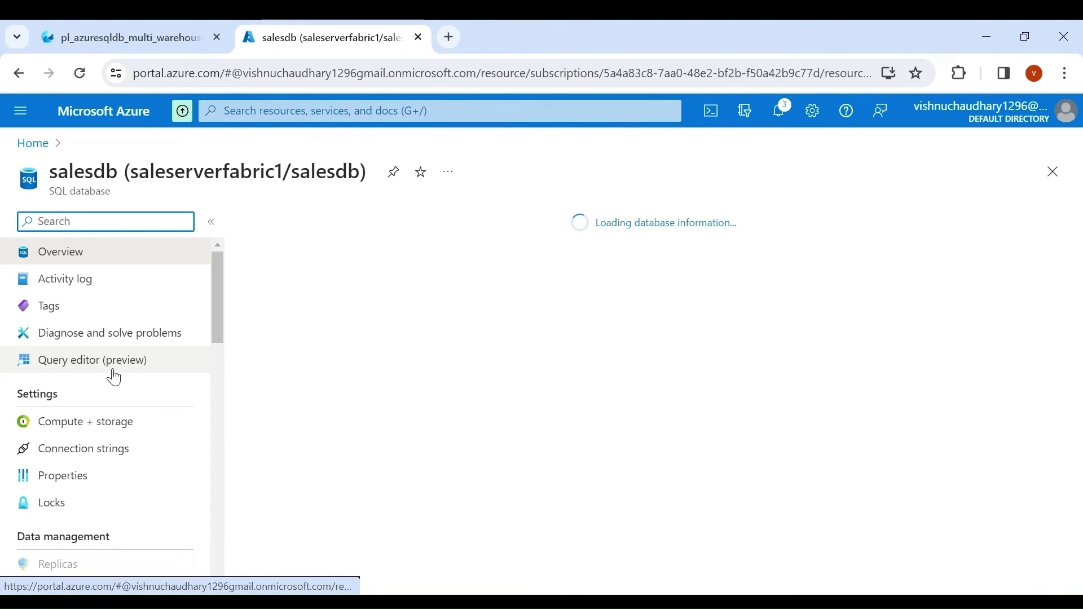
pyautogui.click(112, 374)
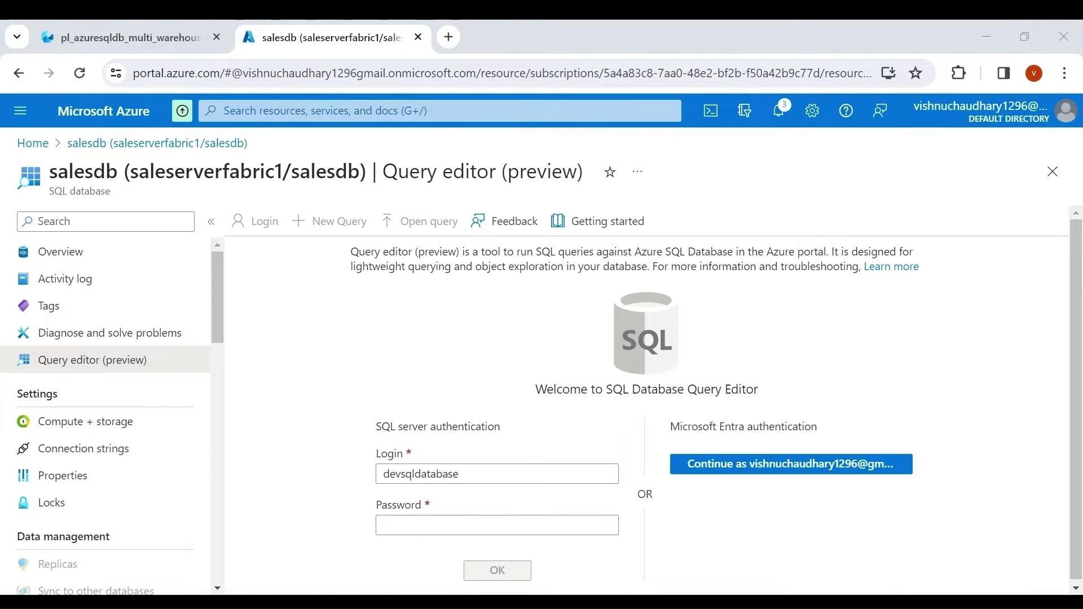
pyautogui.click(486, 526)
pyautogui.hotkey('ctrl', 'v')
pyautogui.press('Return')
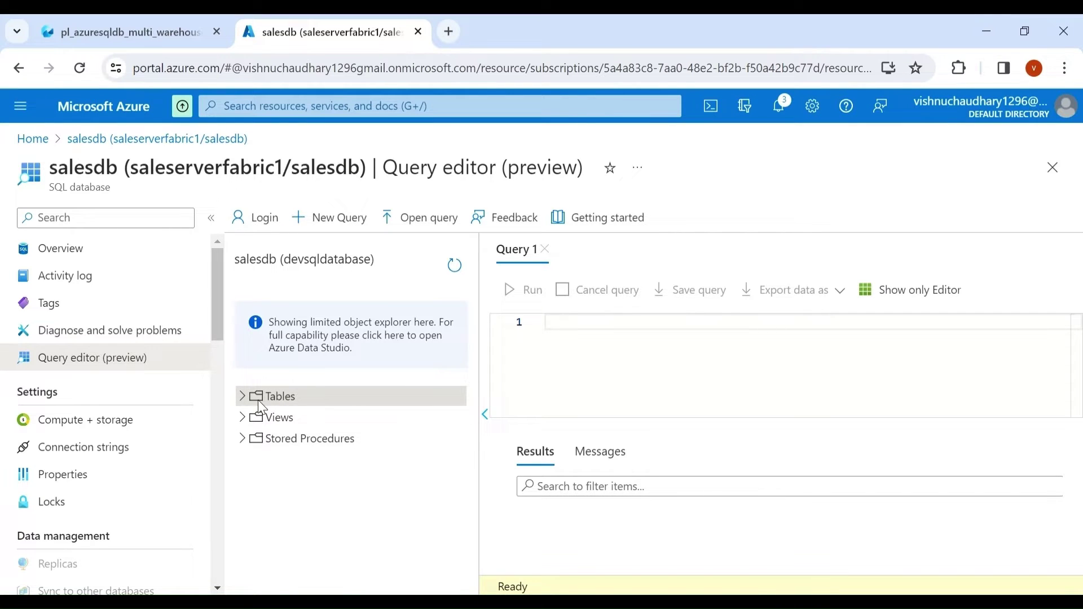
# Step: List the salesdb tables, run select *from [dbo].[sales_order] and look through the returned columns
pyautogui.click(242, 397)
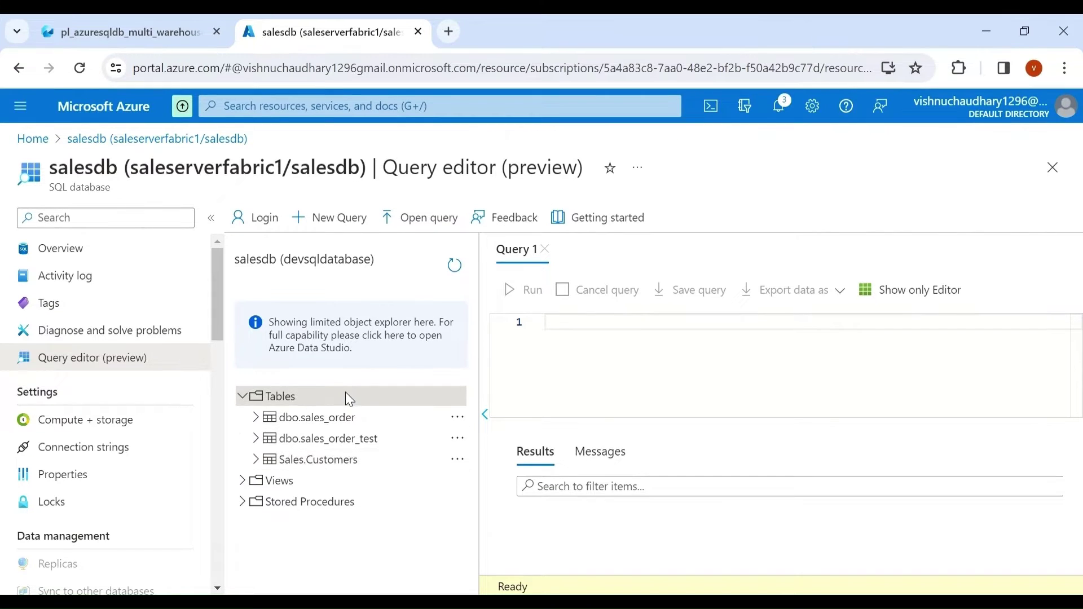
pyautogui.click(609, 368)
pyautogui.write('s')
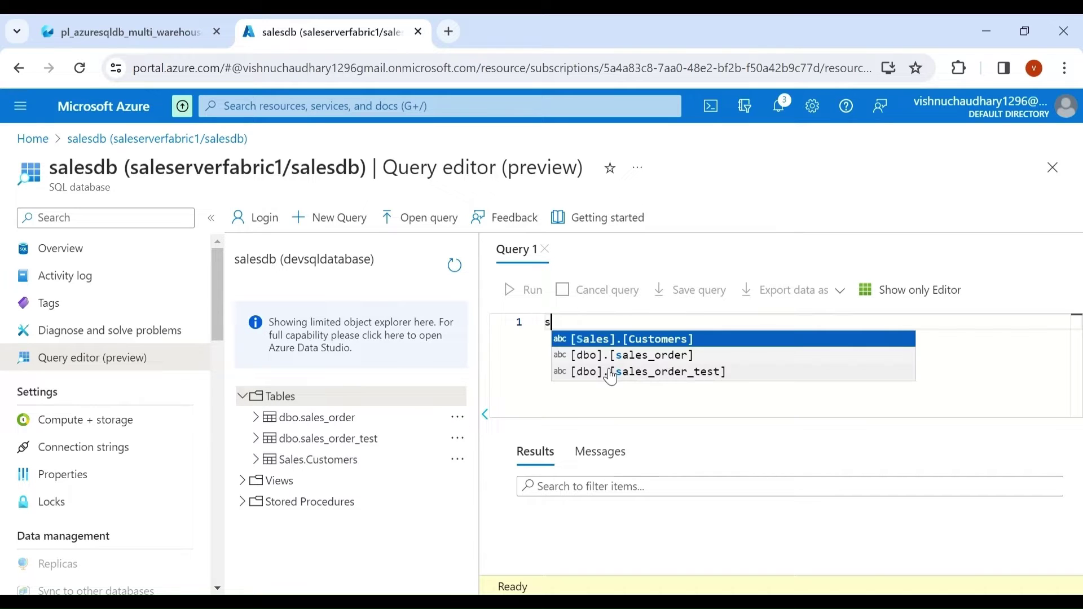
pyautogui.write('elect *f')
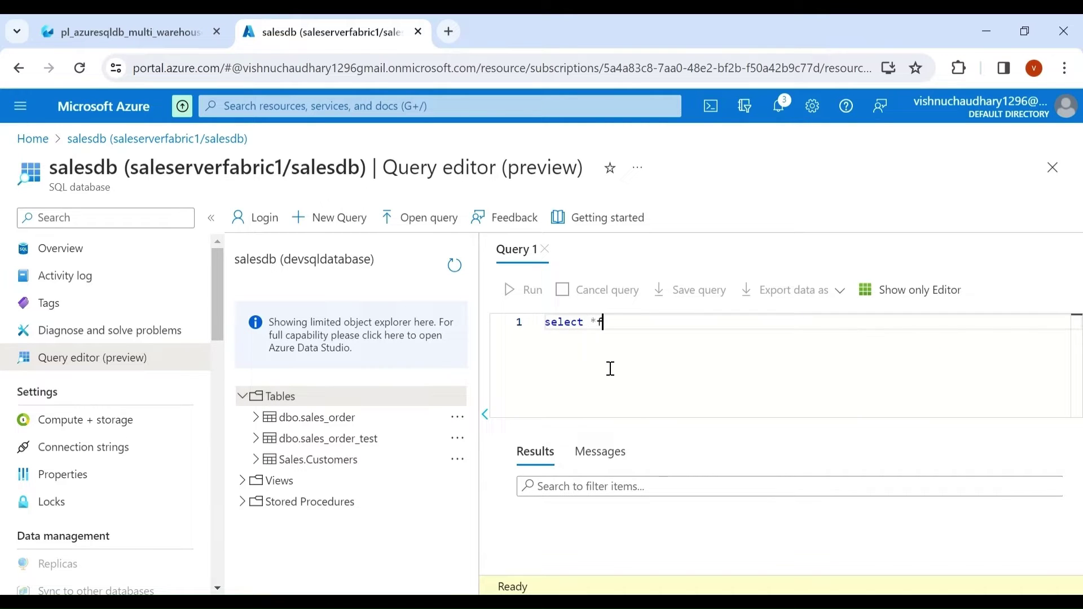
pyautogui.write('rom [dbo].')
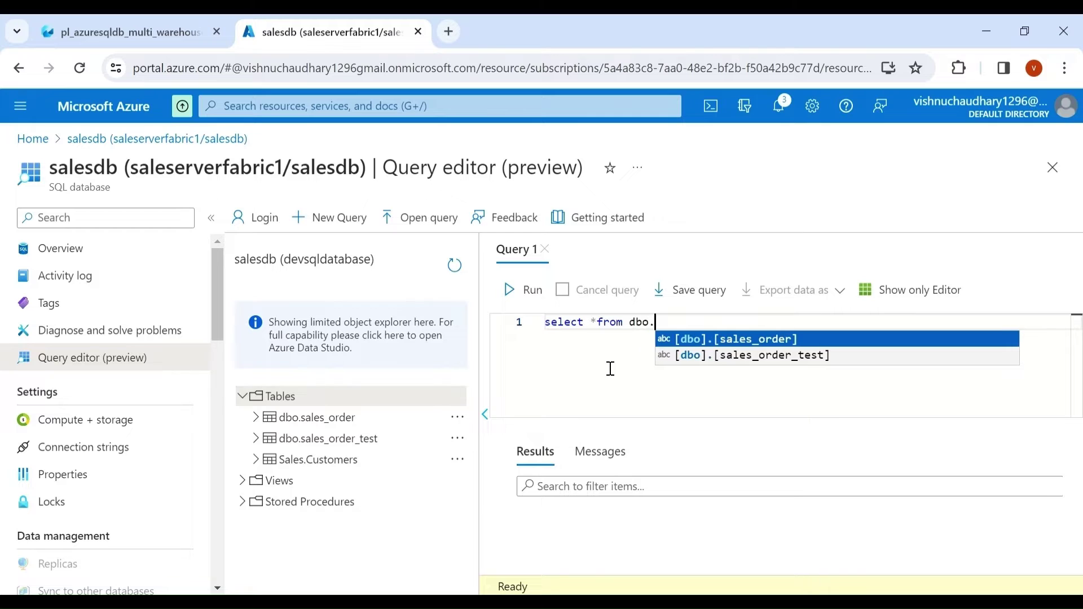
pyautogui.press('Return')
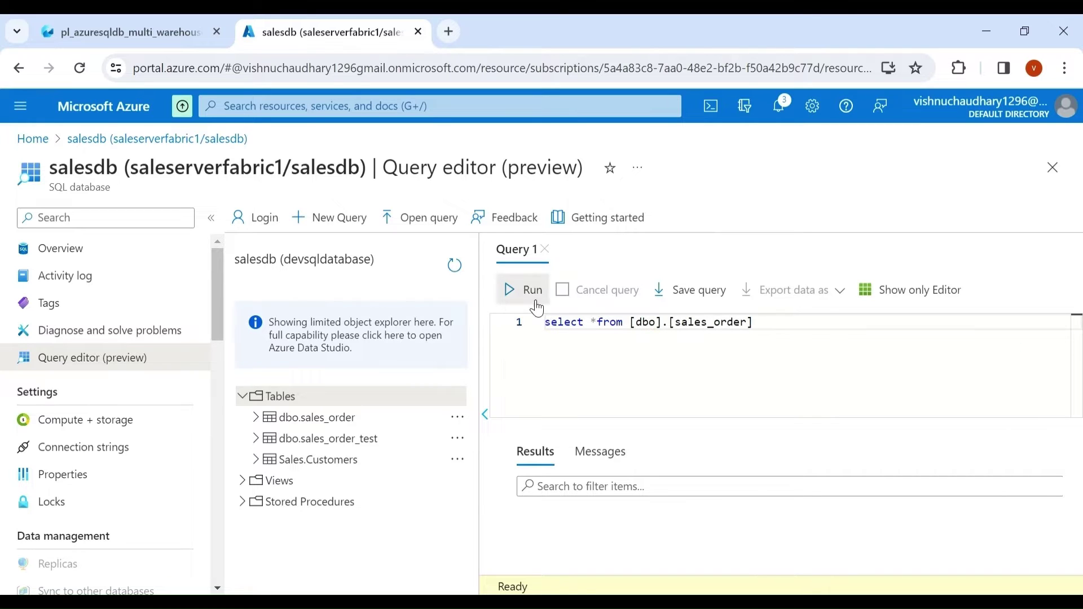
pyautogui.click(536, 300)
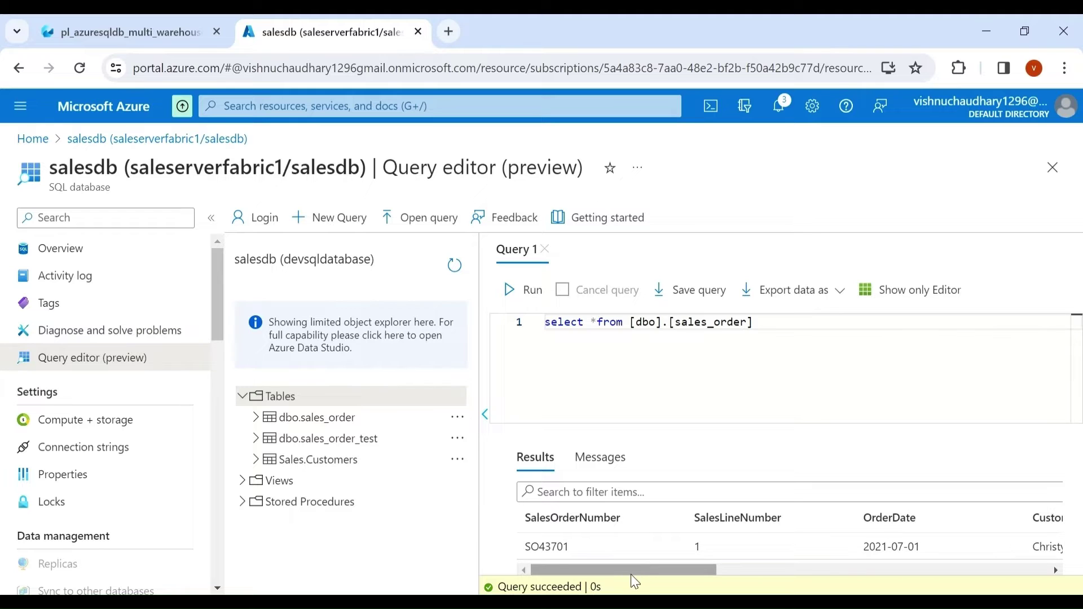
pyautogui.moveTo(629, 574); pyautogui.dragTo(657, 569)
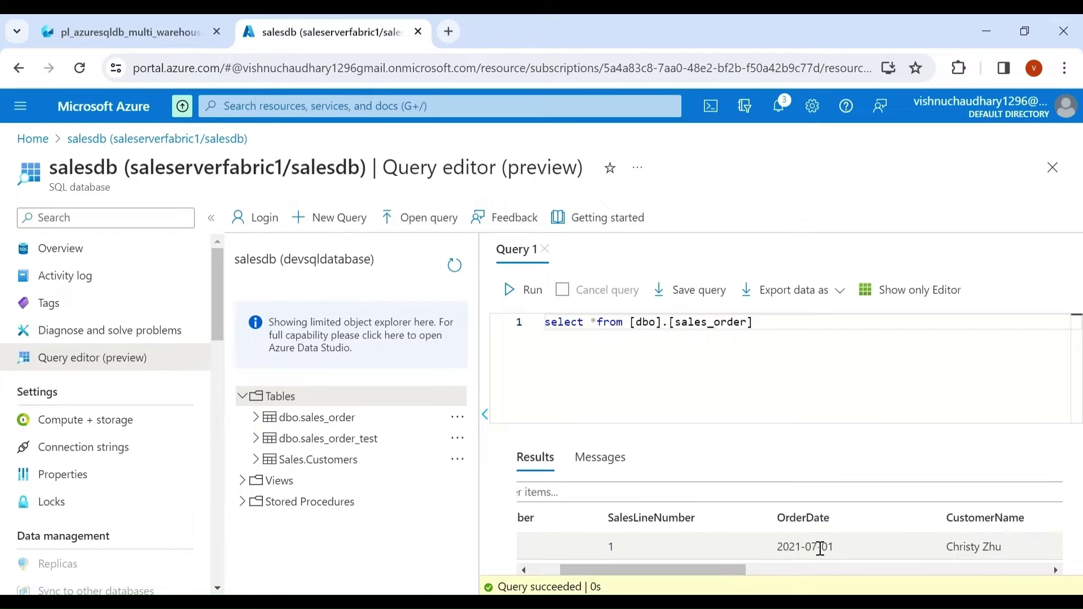
pyautogui.hscroll(-2, 796, 551)
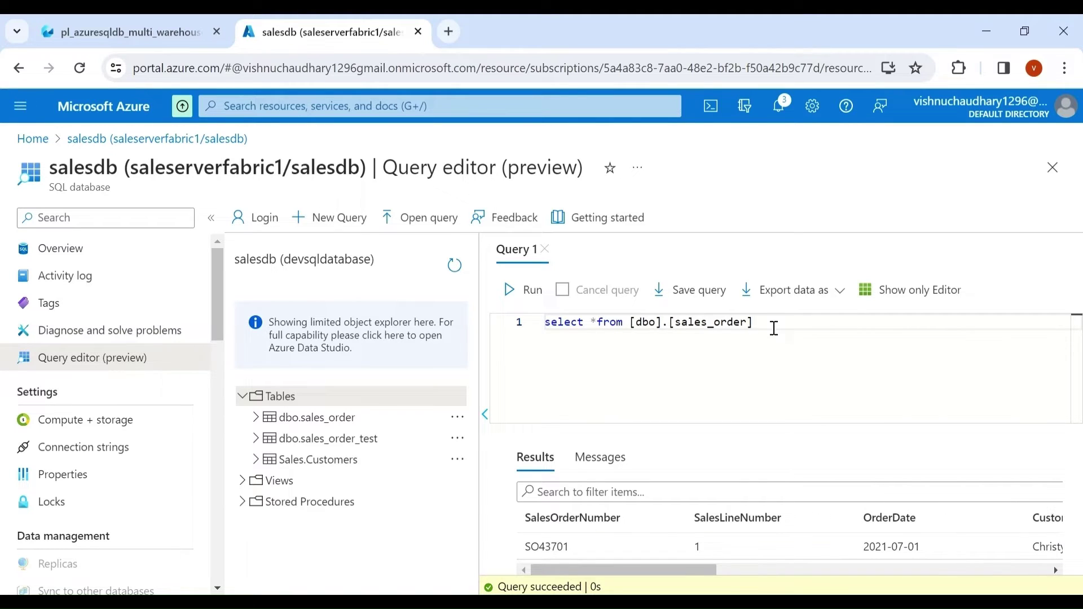
# Step: Change the query to select *from [Sales].[Customers], run it and look through the columns up to Load_date
pyautogui.moveTo(774, 328); pyautogui.dragTo(635, 326)
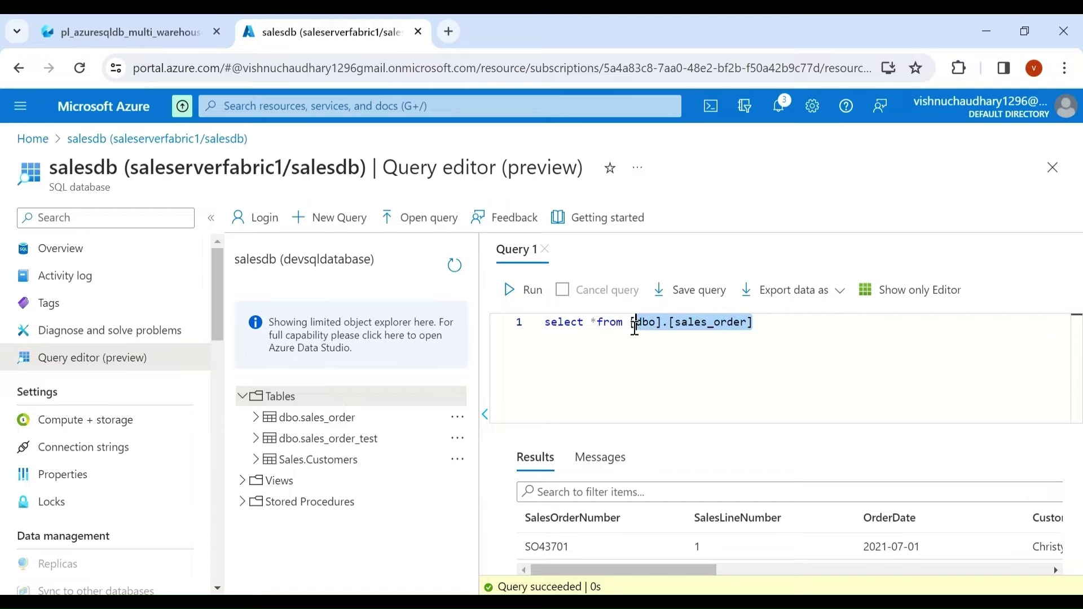
pyautogui.press('BackSpace')
pyautogui.write('select *from s')
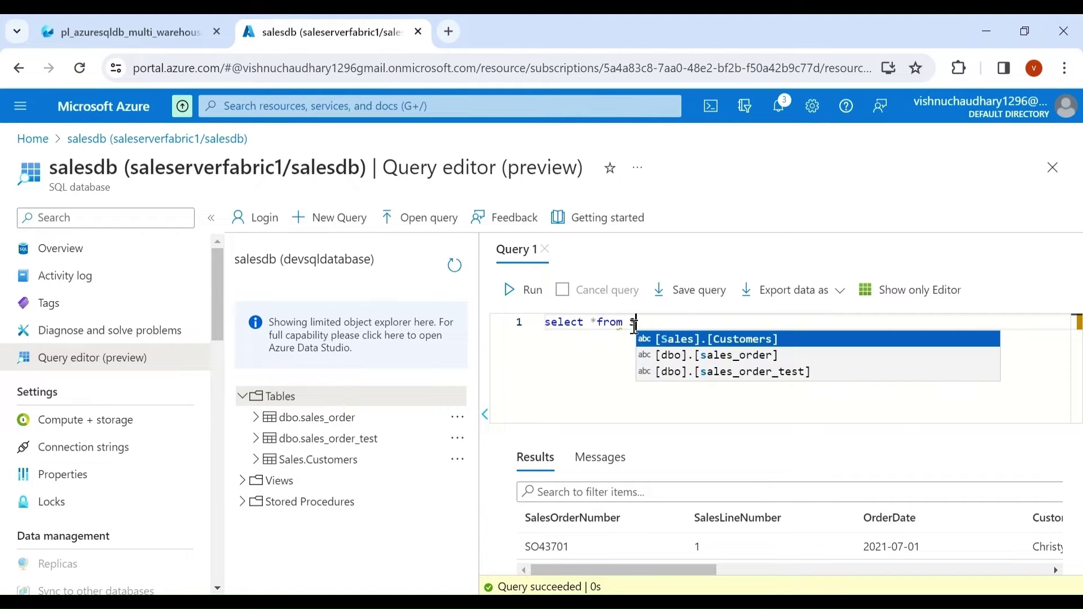
pyautogui.press('Return')
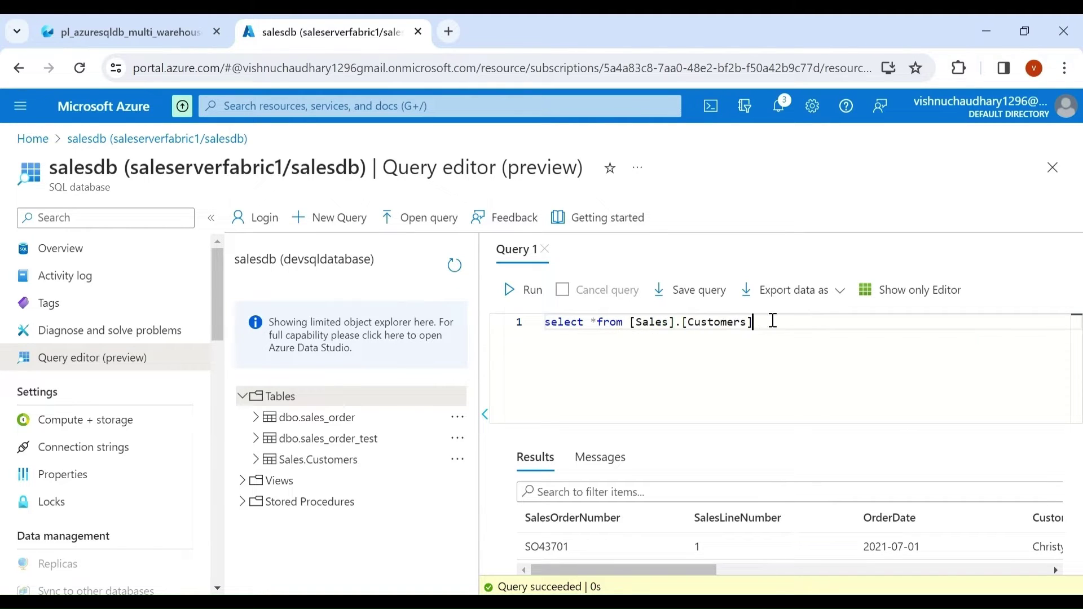
pyautogui.moveTo(773, 320); pyautogui.dragTo(546, 320)
pyautogui.click(514, 291)
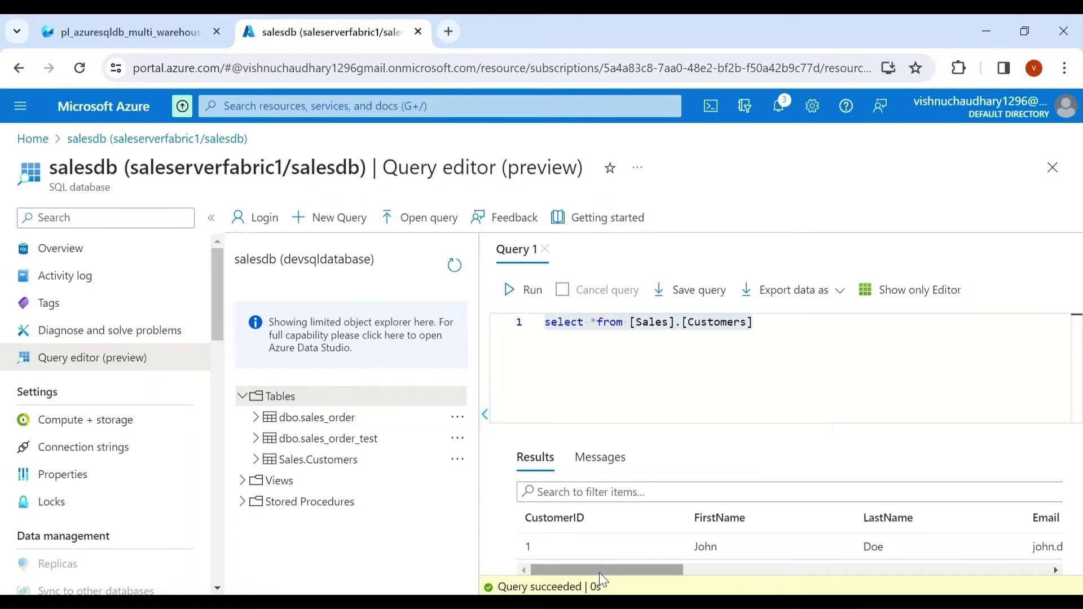
pyautogui.moveTo(599, 573); pyautogui.dragTo(973, 569)
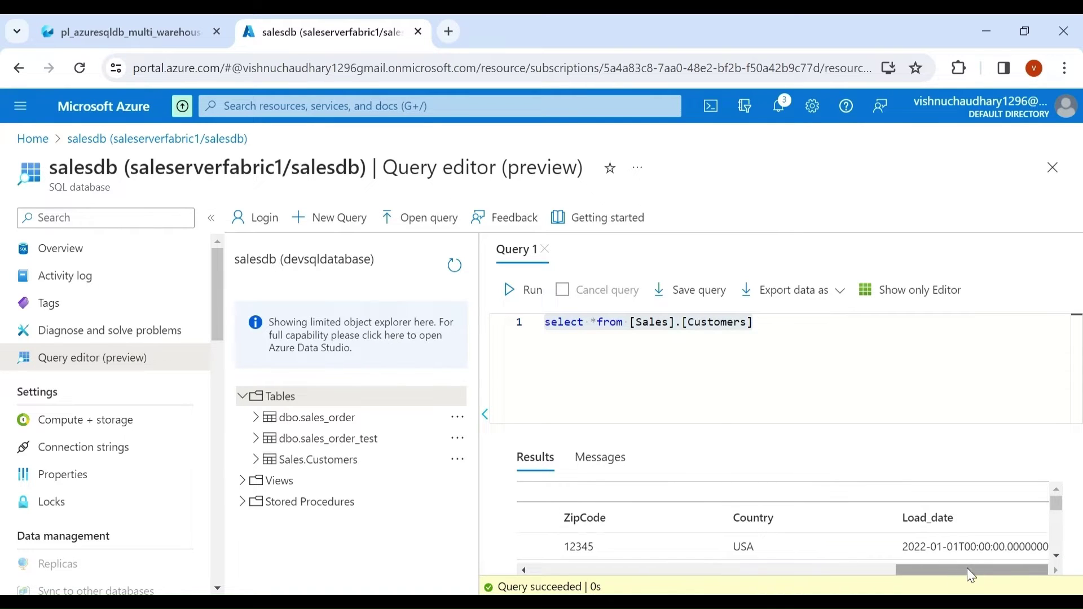
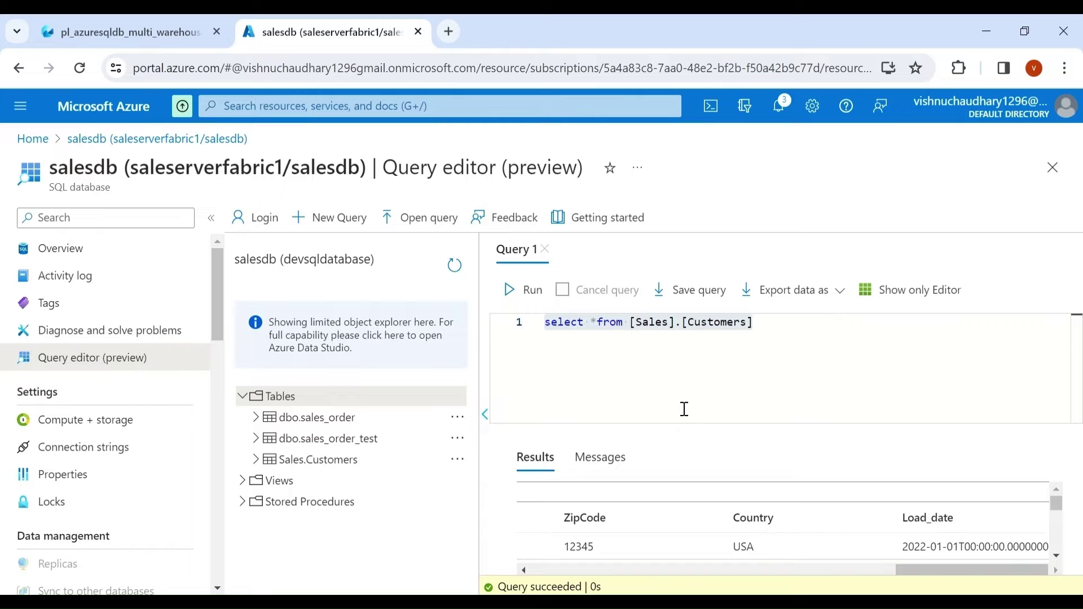
# Step: Switch back to Microsoft Fabric and open the saved SQL query 1 in the Warehouse_Sales warehouse of the Sales Workspace
pyautogui.click(111, 45)
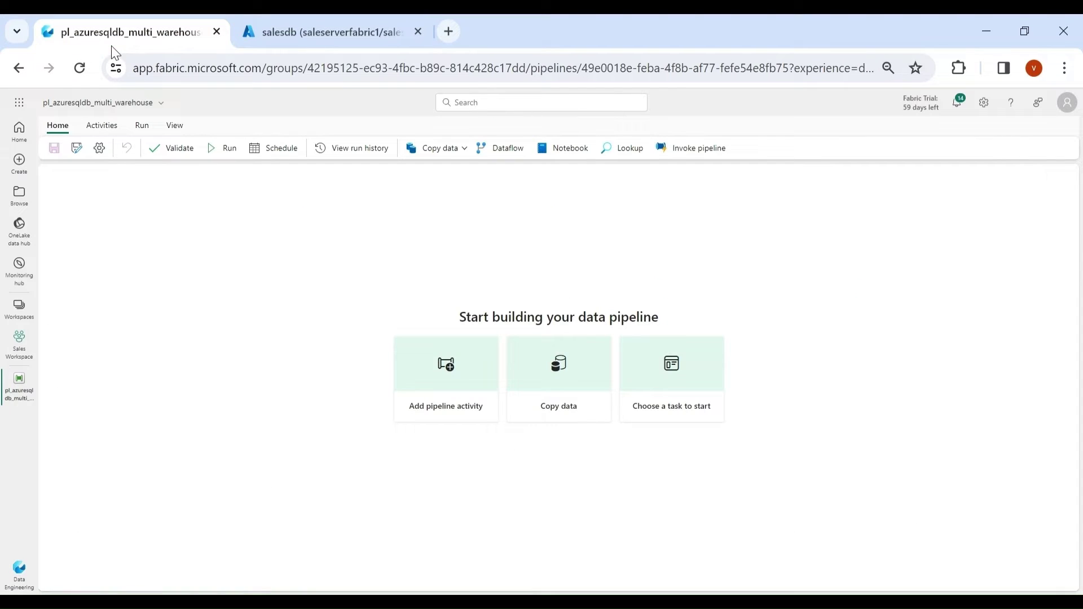
pyautogui.click(21, 352)
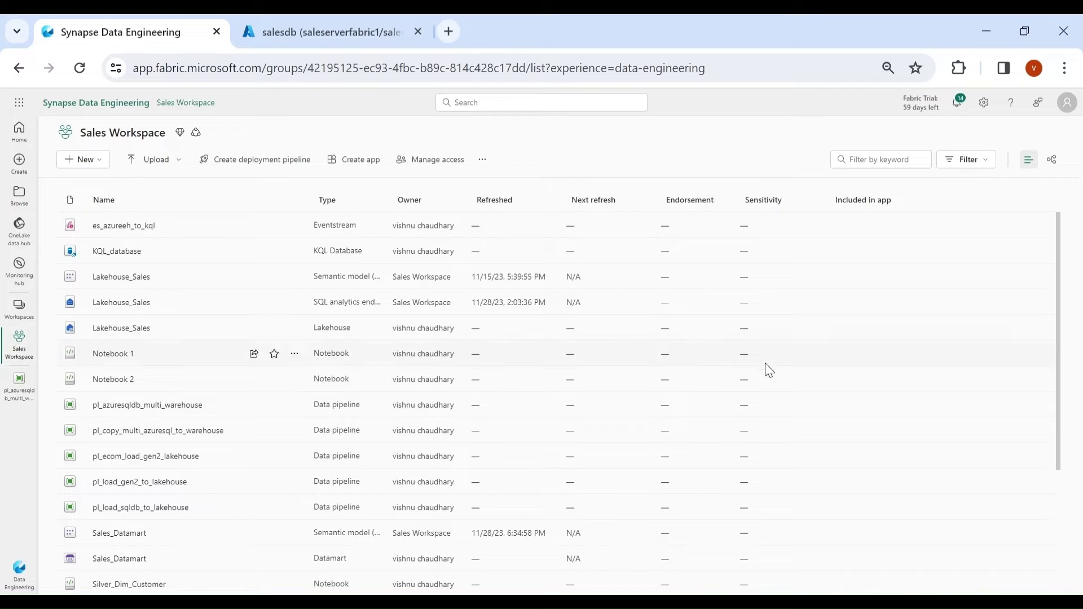
pyautogui.moveTo(1056, 411); pyautogui.dragTo(1075, 568)
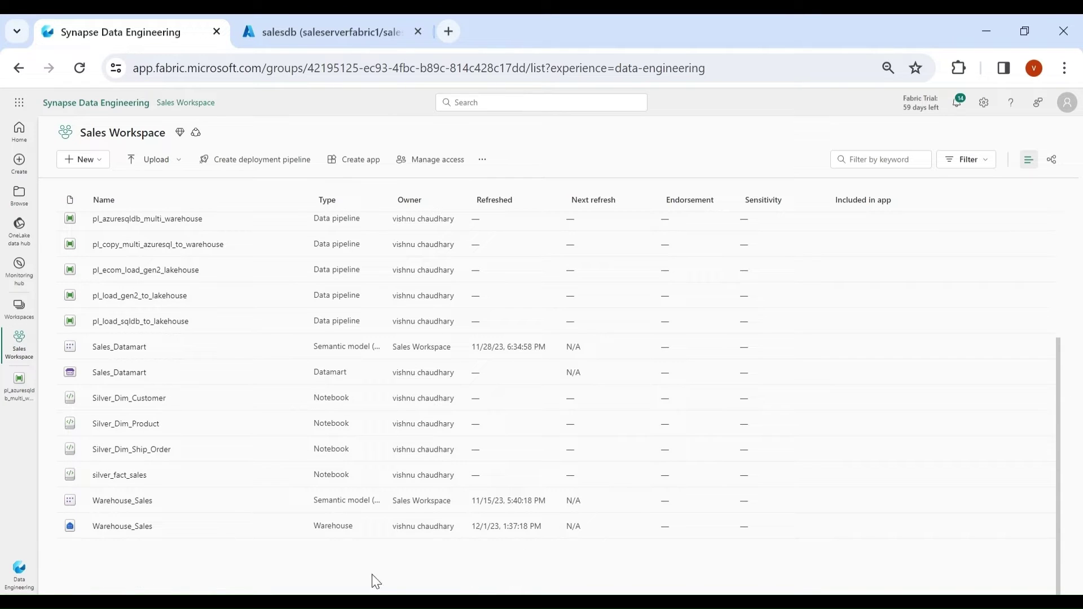
pyautogui.click(145, 534)
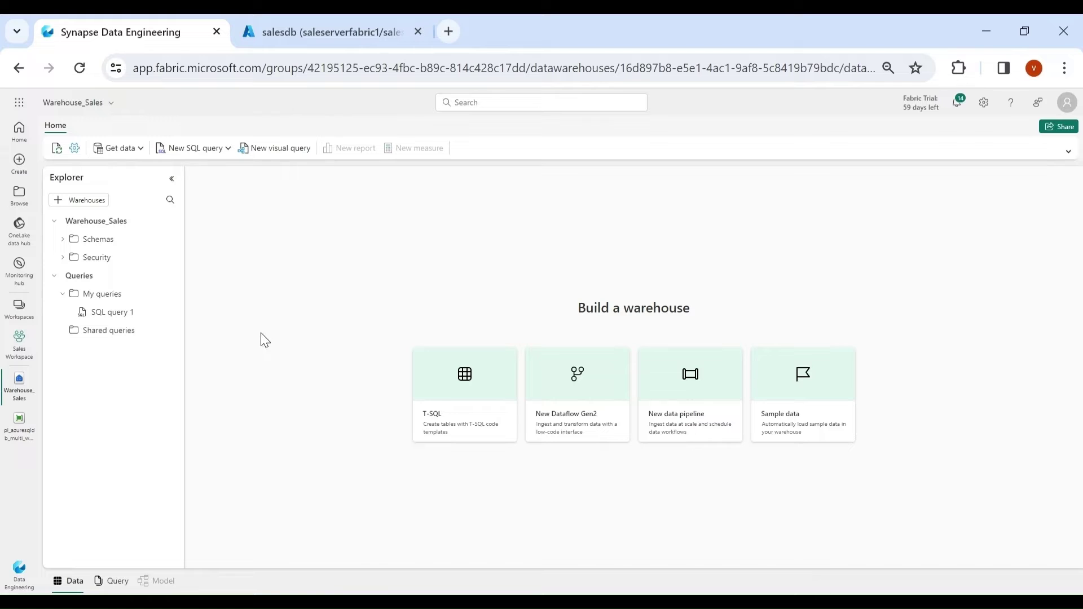
pyautogui.click(113, 313)
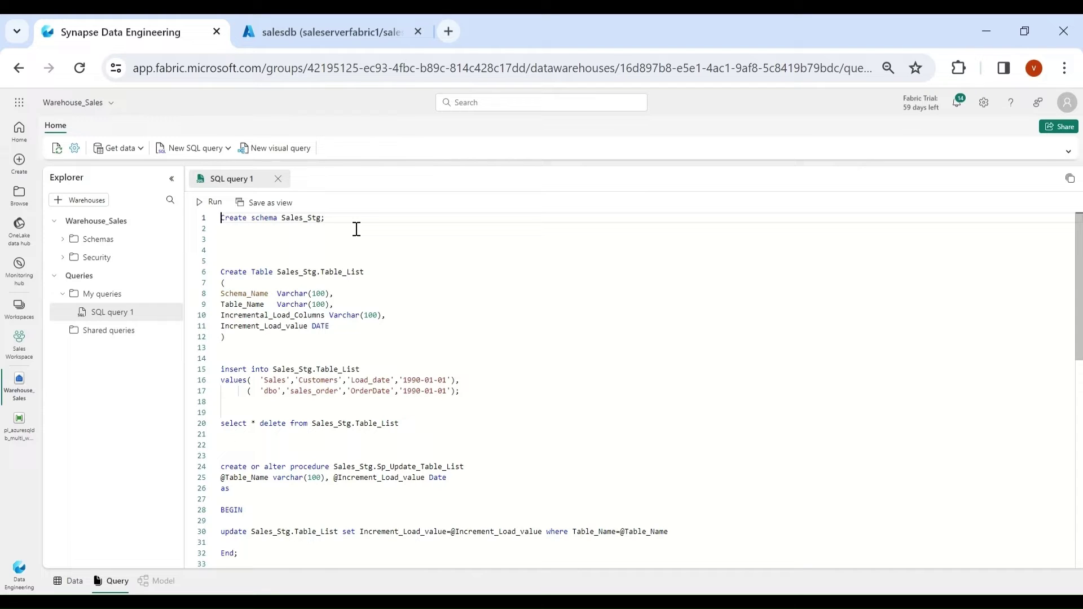
# Step: Run only the statement that creates the Sales_Stg schema in the warehouse
pyautogui.moveTo(326, 218); pyautogui.dragTo(221, 217)
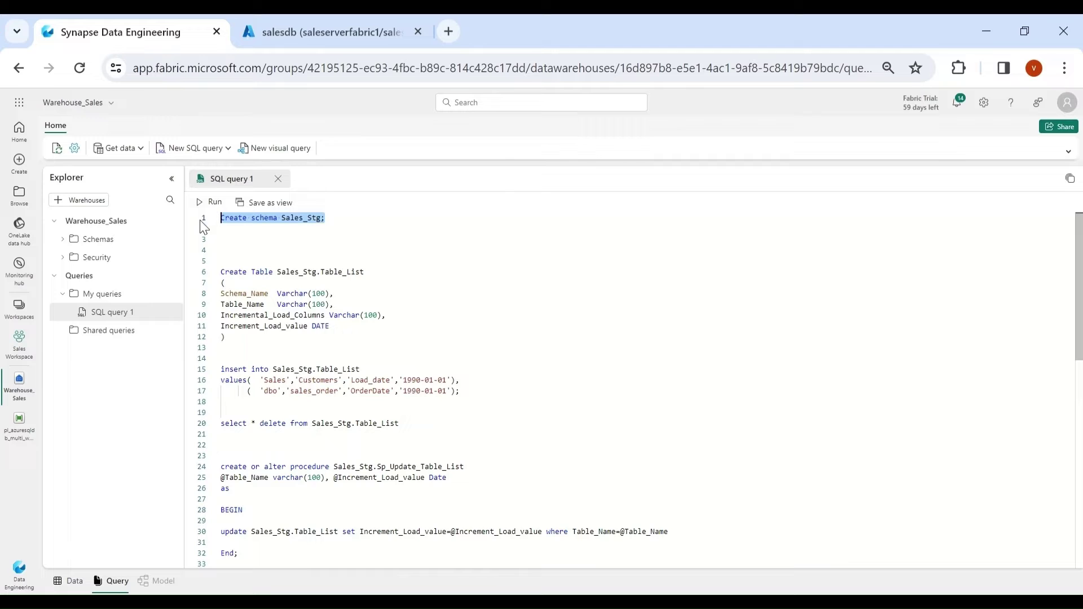
pyautogui.click(211, 203)
pyautogui.click(418, 282)
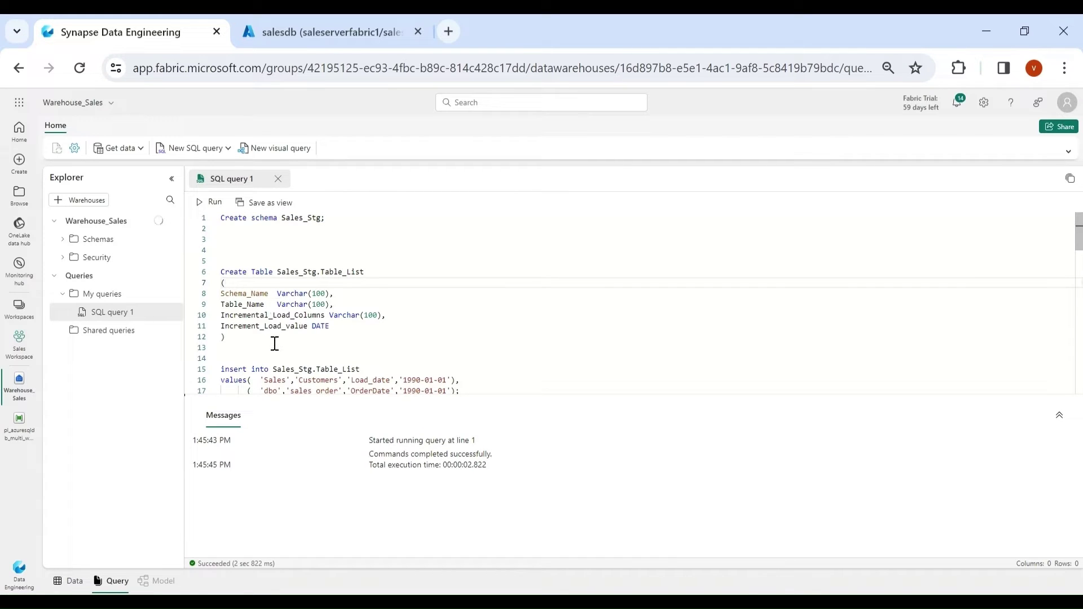
# Step: Run only the Create Table statement for Sales_Stg.Table_List with its schema, table, incremental column and increment value fields
pyautogui.click(275, 344)
pyautogui.moveTo(275, 344); pyautogui.dragTo(201, 273)
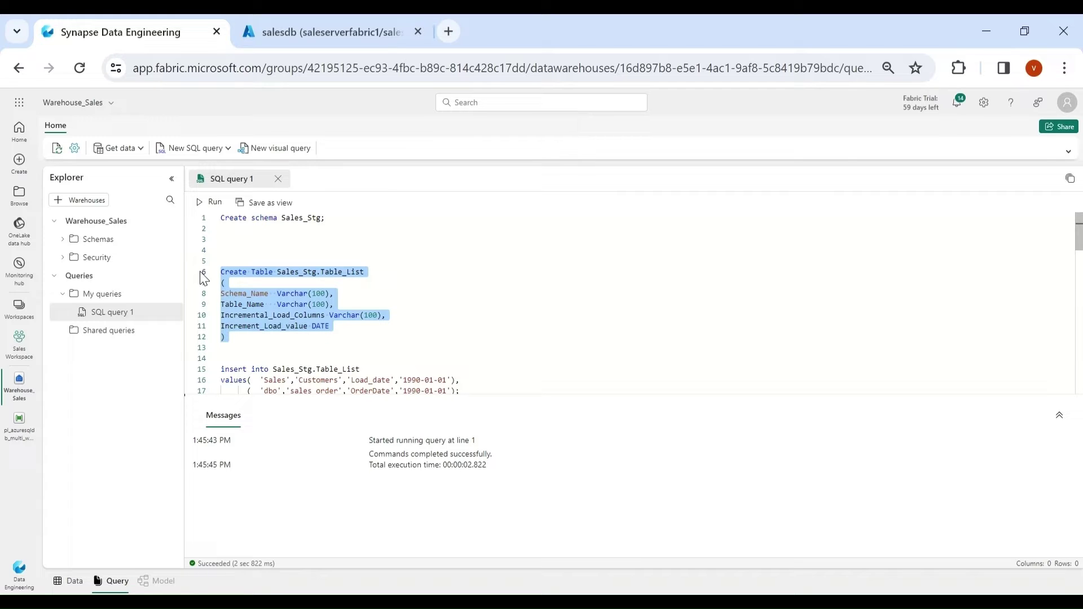
pyautogui.click(212, 205)
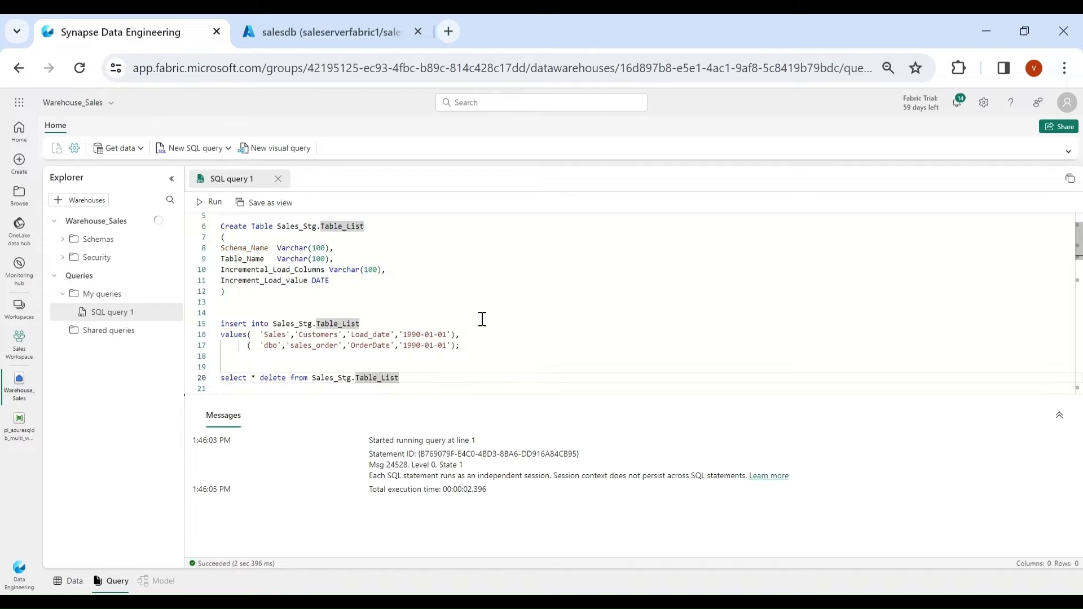
pyautogui.click(274, 336)
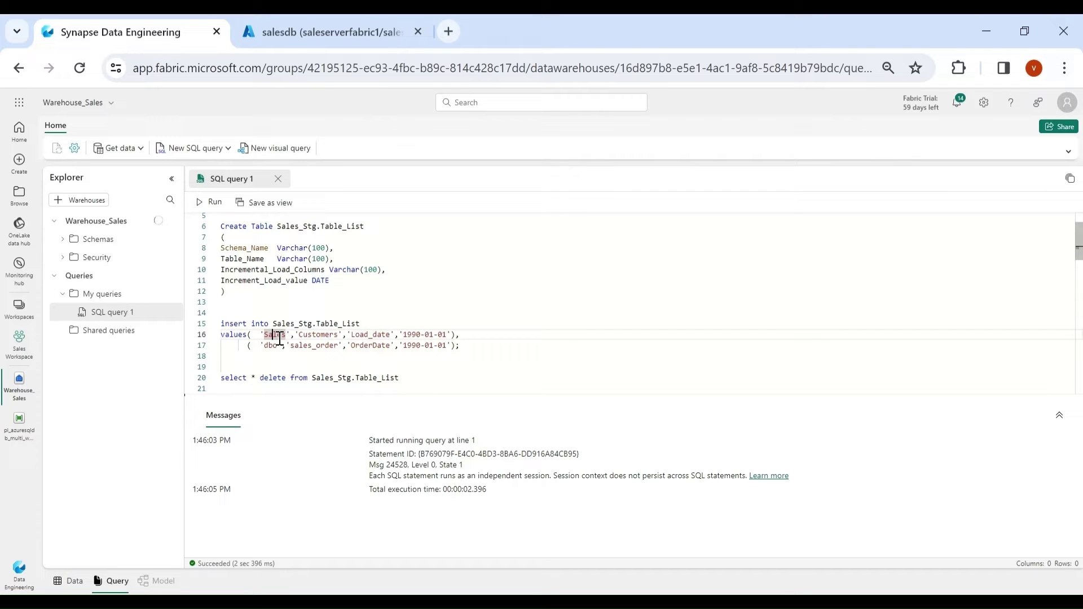
# Step: Run only the insert statement that adds the Sales Customers and dbo sales_order rows, dated 1990-01-01, to Sales_Stg.Table_List
pyautogui.click(382, 336)
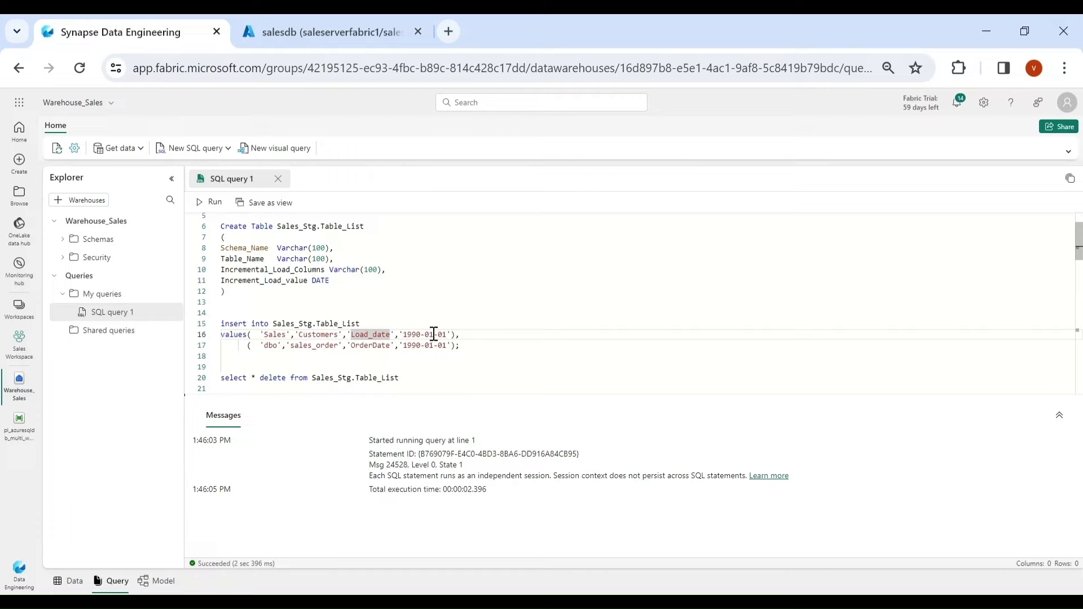
pyautogui.moveTo(399, 335); pyautogui.dragTo(449, 334)
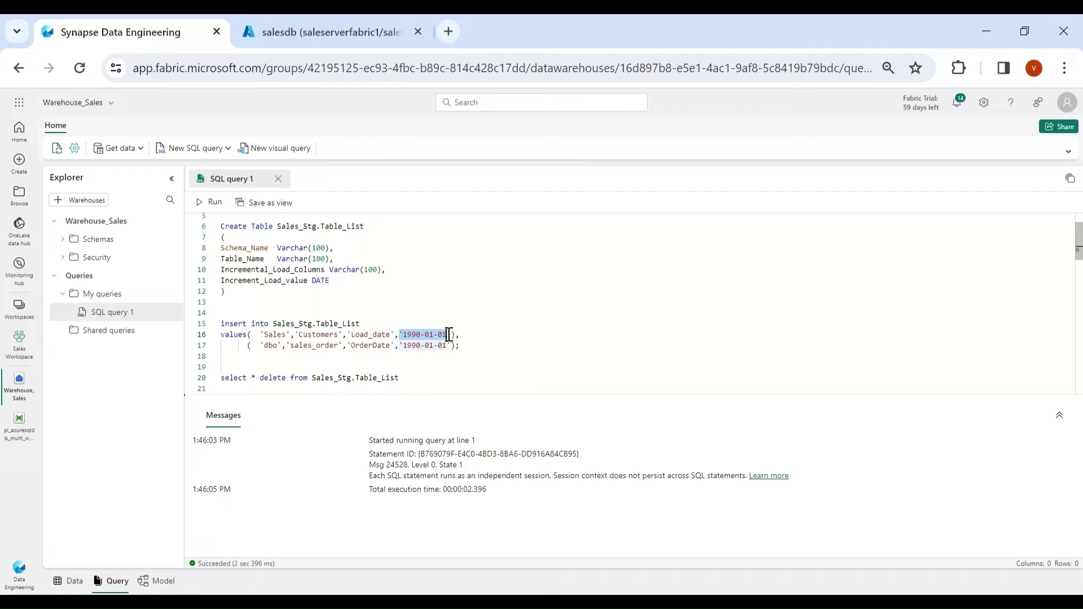
pyautogui.click(273, 345)
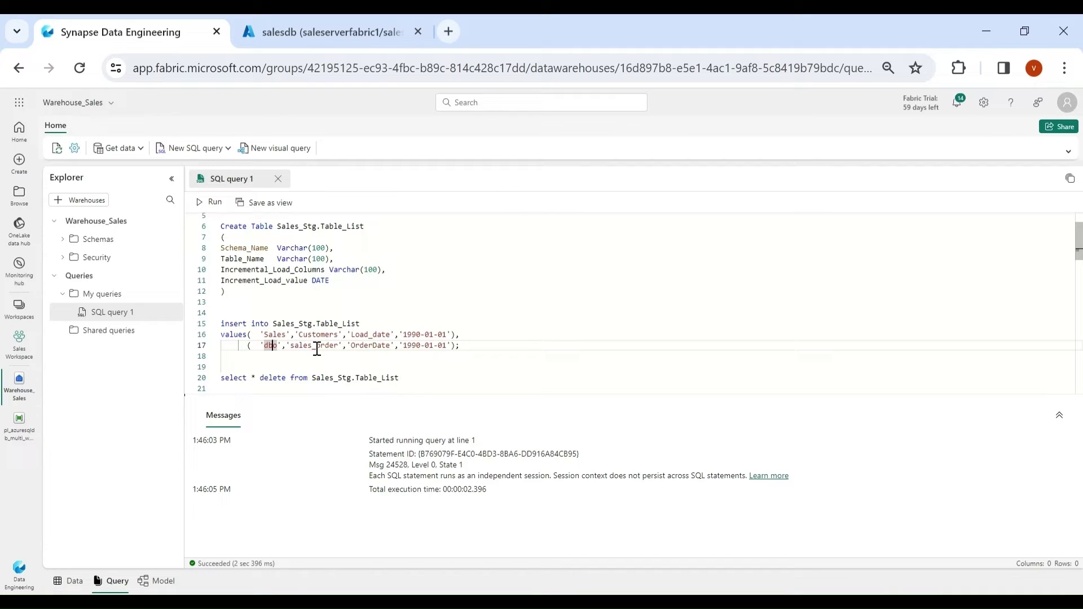
pyautogui.click(364, 345)
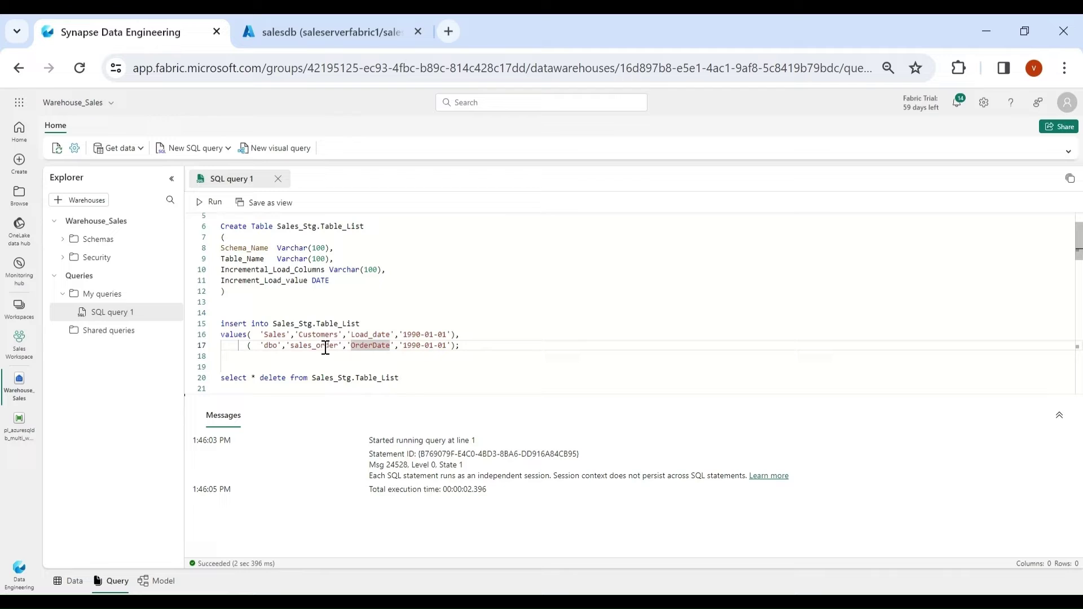
pyautogui.moveTo(475, 346); pyautogui.dragTo(221, 312)
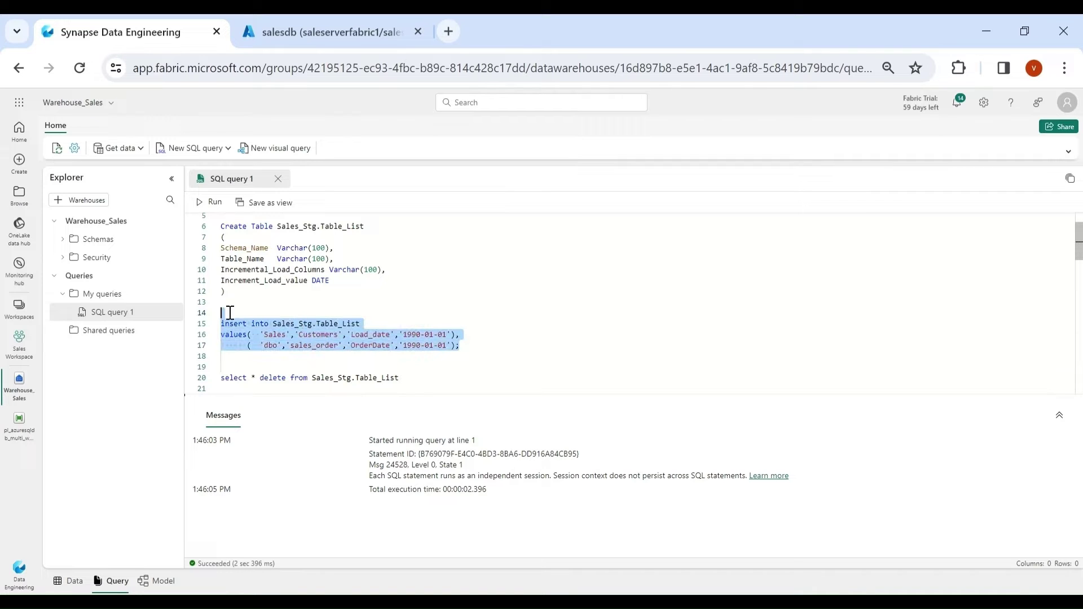
pyautogui.click(219, 200)
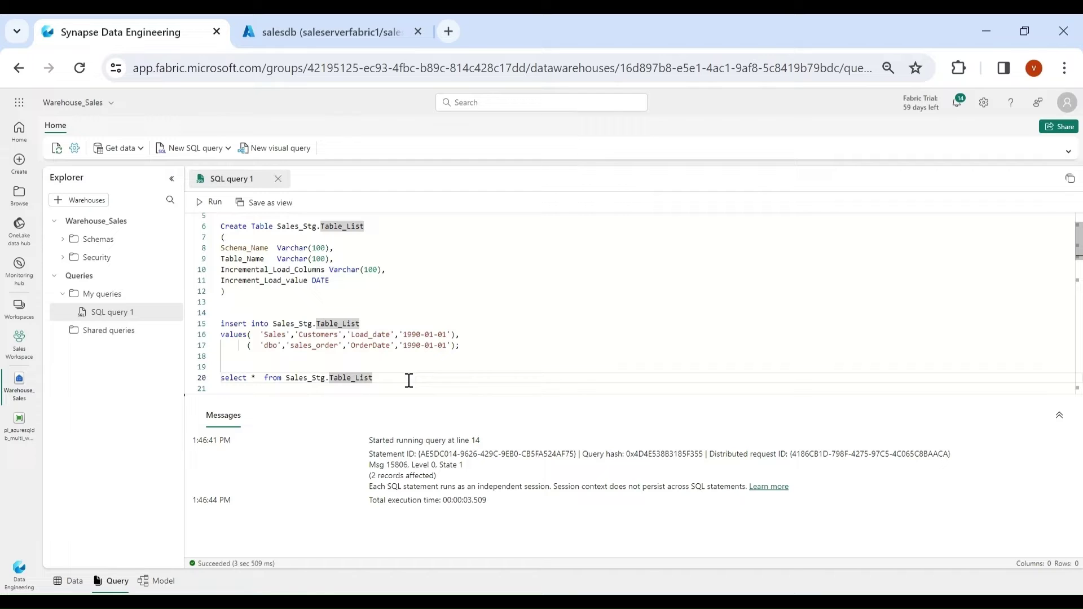
# Step: Remove the word delete from the query, run only select * from Sales_Stg.Table_List and review the control table's rows
pyautogui.moveTo(409, 381); pyautogui.dragTo(201, 366)
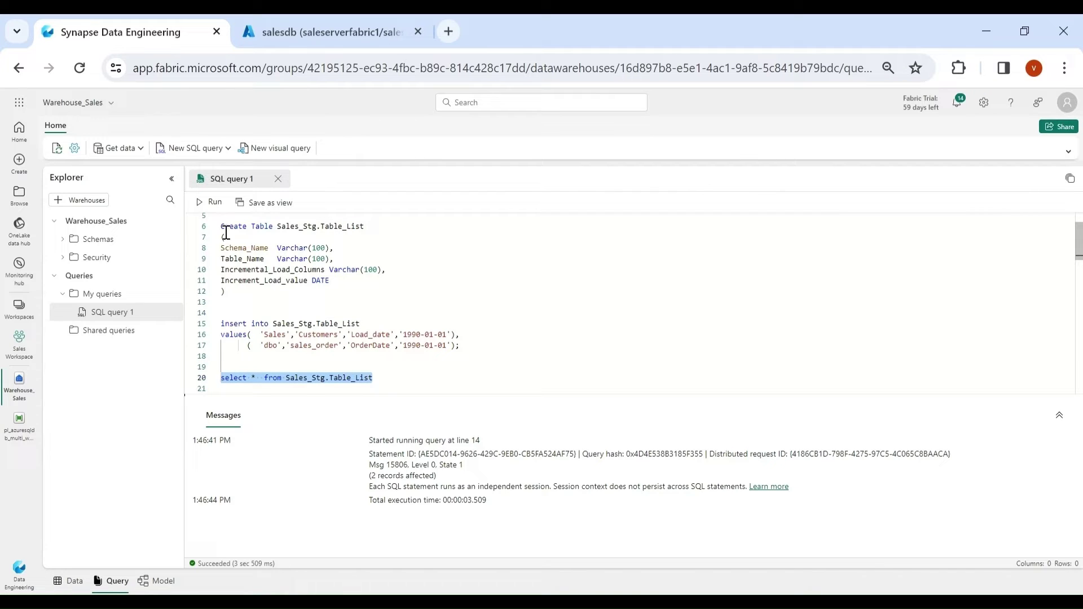
pyautogui.click(214, 208)
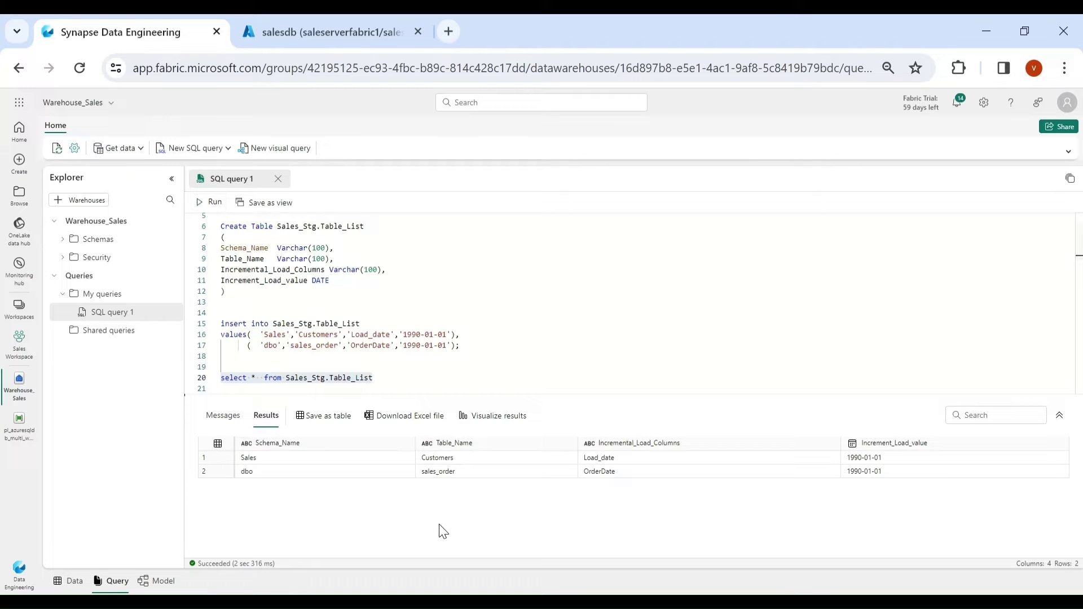
pyautogui.click(451, 470)
pyautogui.click(815, 471)
pyautogui.click(874, 471)
pyautogui.click(452, 471)
pyautogui.click(344, 474)
pyautogui.click(514, 470)
pyautogui.click(832, 473)
pyautogui.click(846, 476)
pyautogui.click(509, 374)
pyautogui.press('Return')
pyautogui.press('Return')
pyautogui.write('create or alter procedure Sales_Stg.sp_Update_Table_List @Table_Name varchar(100), @Increment_Load_value Date as')
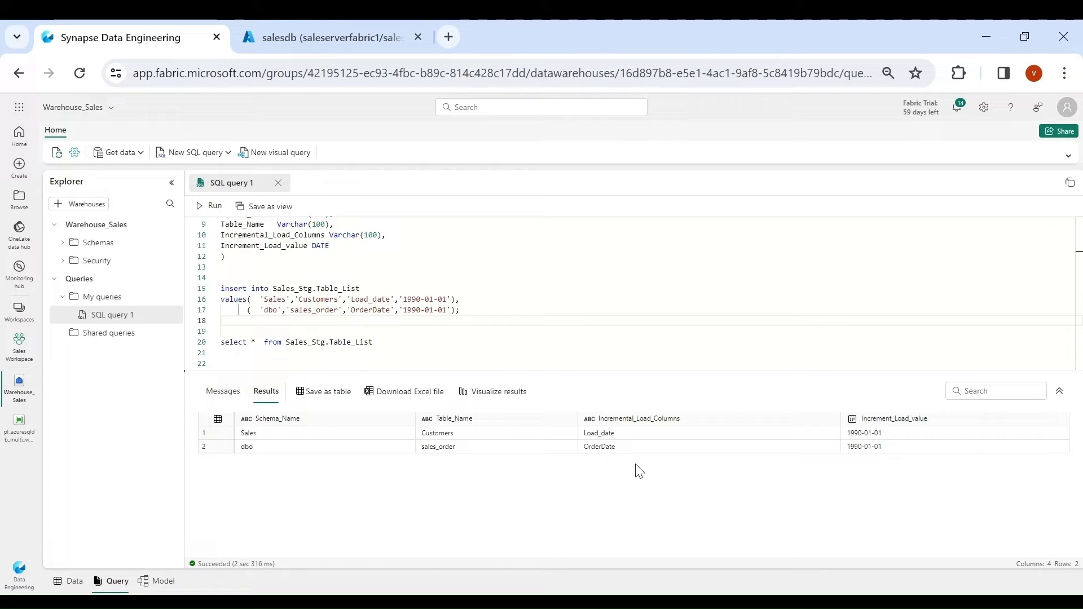
# Step: Run only the CREATE TABLE statement for [Sales_Stg].[Customers], from CustomerID to Load_date
pyautogui.click(389, 342)
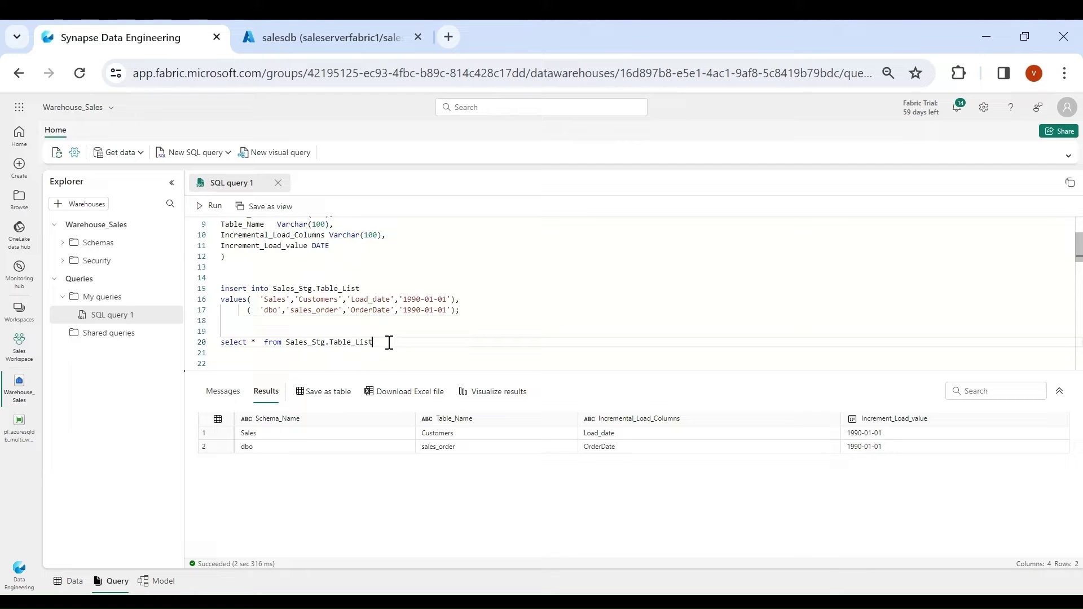
pyautogui.press('Return')
pyautogui.press('Return')
pyautogui.hotkey('ctrl', 'v')
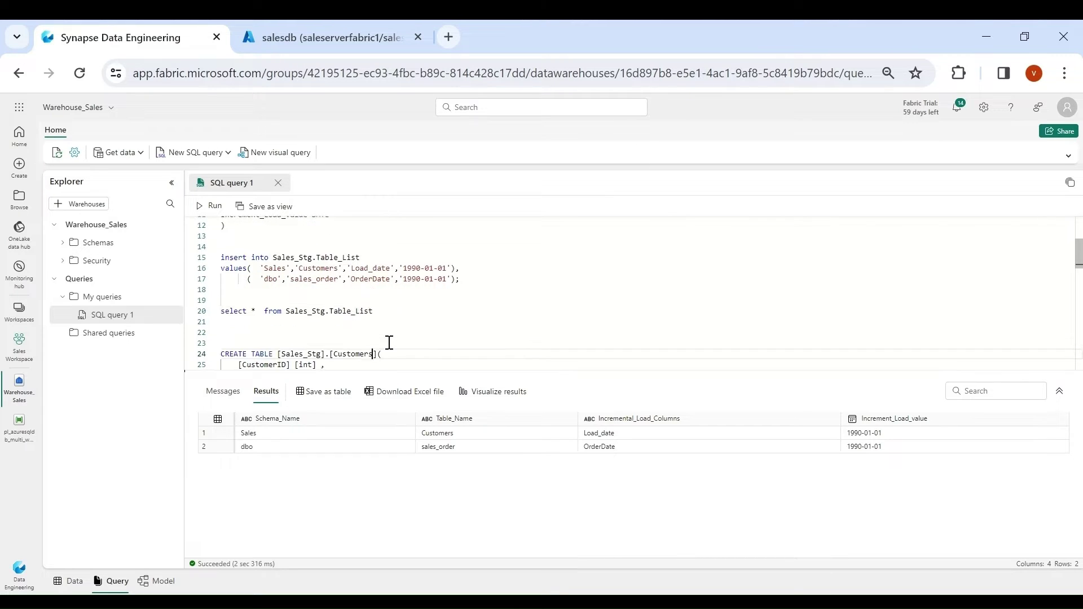
pyautogui.press('Down')
pyautogui.press('Down')
pyautogui.press('Down')
pyautogui.press('Down')
pyautogui.press('Down')
pyautogui.press('Down')
pyautogui.press('Down')
pyautogui.press('Down')
pyautogui.press('Down')
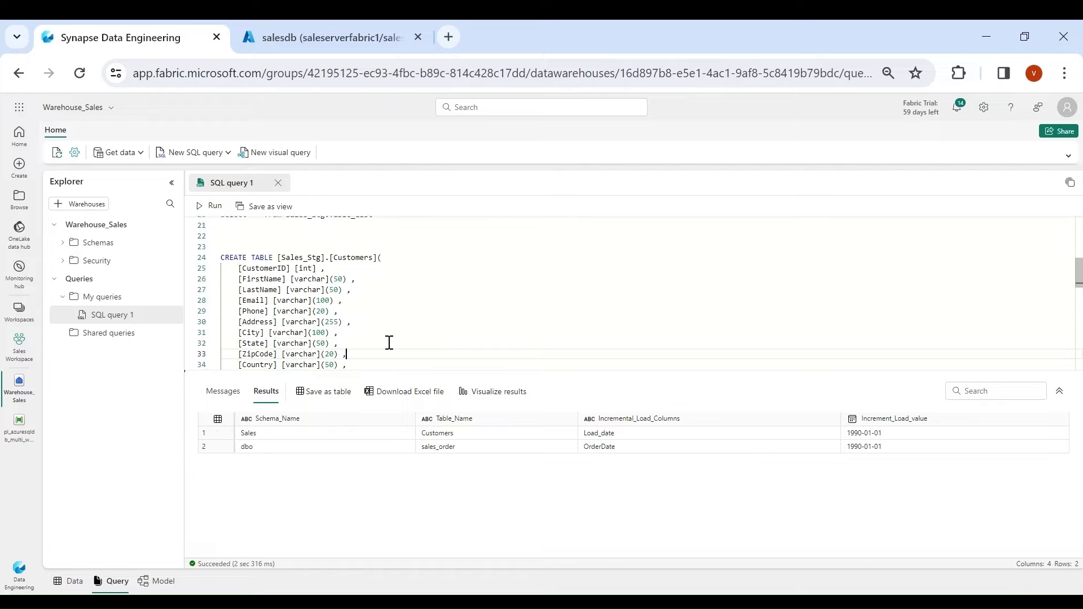
pyautogui.press('Down')
pyautogui.moveTo(237, 354); pyautogui.dragTo(217, 224)
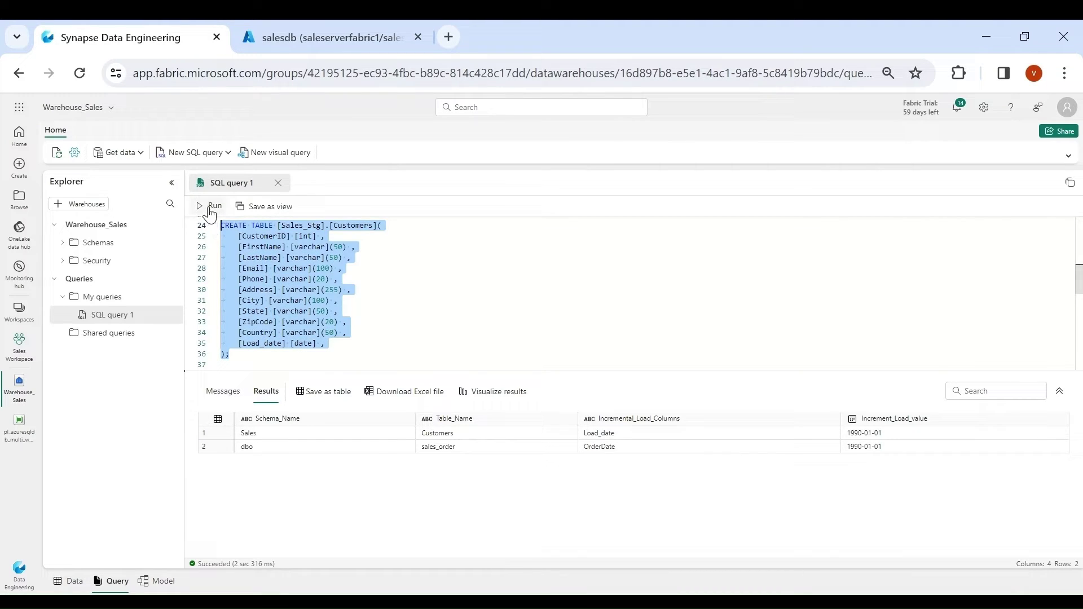
pyautogui.click(209, 206)
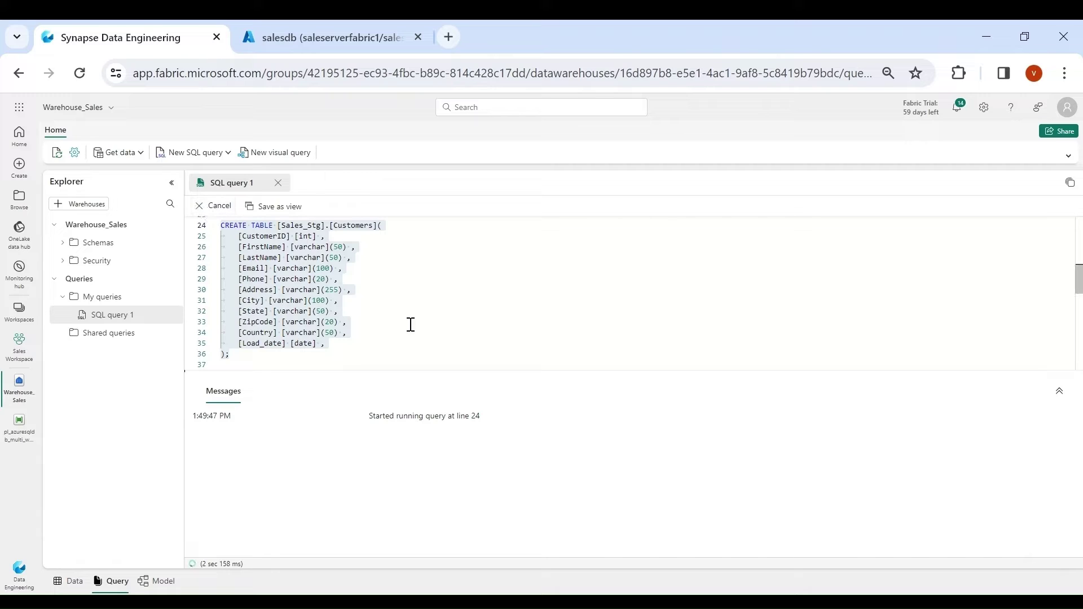
# Step: Run only the CREATE TABLE statement for [Sales_Stg].[sales_order], from SalesOrderNumber to Tax
pyautogui.click(321, 357)
pyautogui.press('Down')
pyautogui.press('Down')
pyautogui.press('Down')
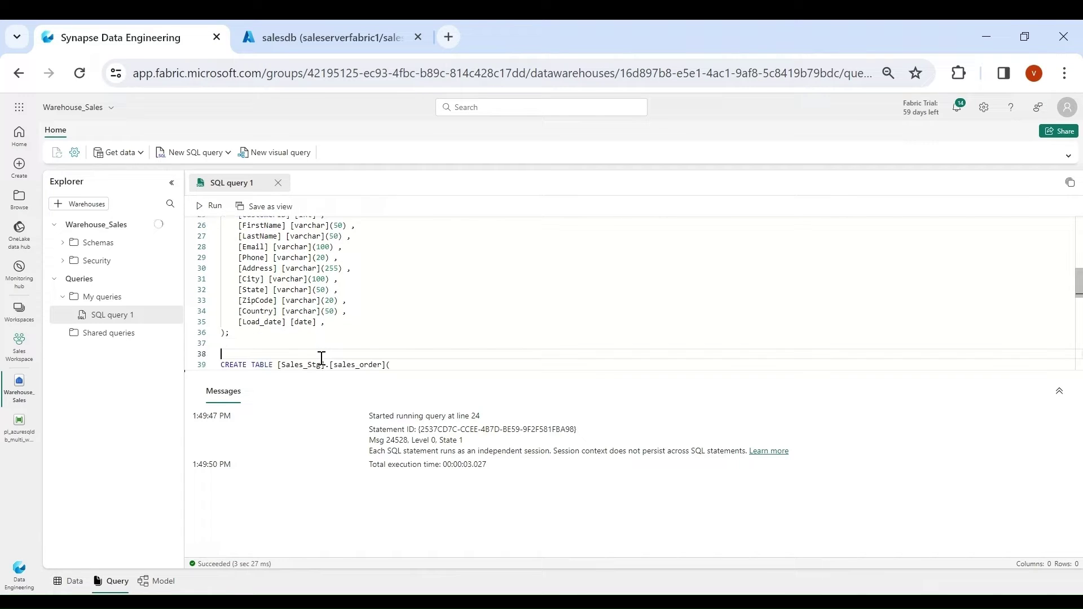
pyautogui.press('Down')
pyautogui.press('Down')
pyautogui.press('Down')
pyautogui.press('Down')
pyautogui.press('Down')
pyautogui.press('Down')
pyautogui.press('Down')
pyautogui.press('Down')
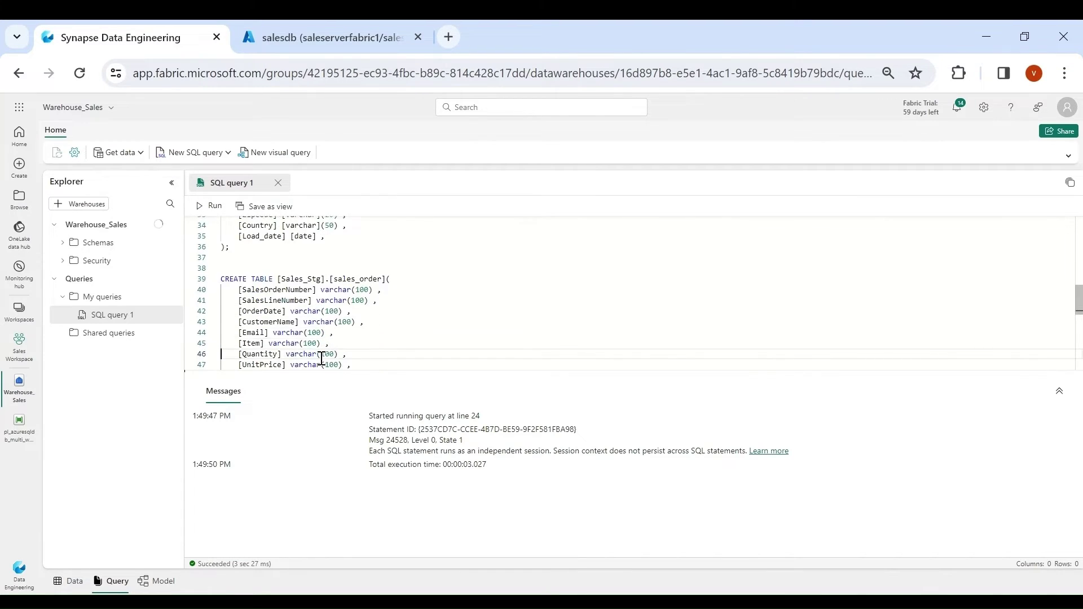
pyautogui.click(225, 259)
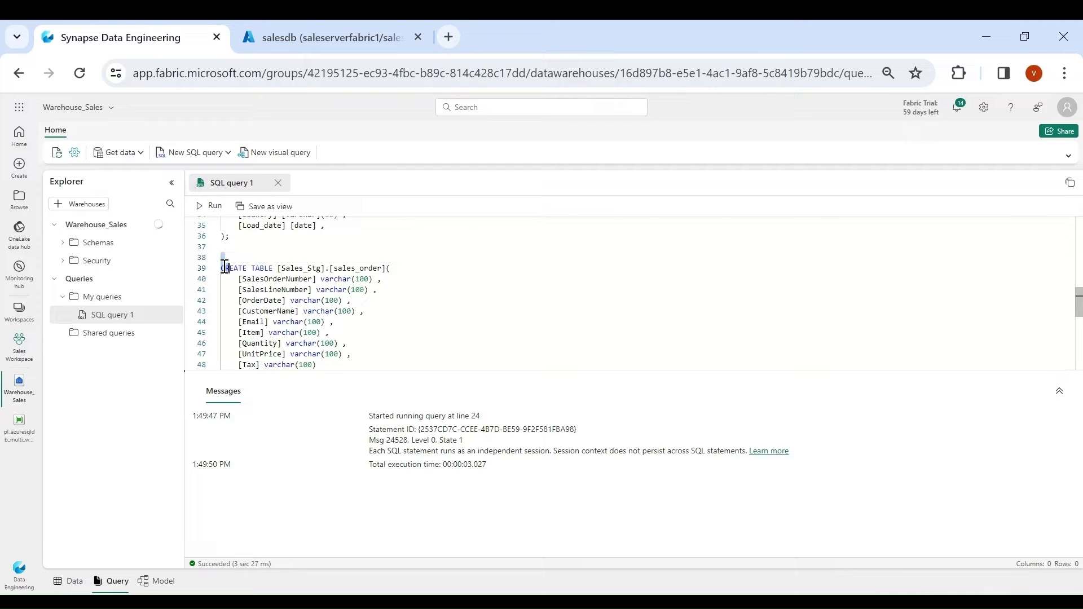
pyautogui.hotkey('shift', 'Down')
pyautogui.hotkey('shift', 'Down')
pyautogui.hotkey('shift', 'Down')
pyautogui.hotkey('shift', 'Down')
pyautogui.hotkey('shift', 'Down')
pyautogui.hotkey('shift', 'Down')
pyautogui.hotkey('shift', 'Down')
pyautogui.hotkey('shift', 'Down')
pyautogui.hotkey('shift', 'Down')
pyautogui.hotkey('shift', 'Down')
pyautogui.hotkey('shift', 'Down')
pyautogui.hotkey('shift', 'Down')
pyautogui.hotkey('shift', 'Down')
pyautogui.hotkey('shift', 'Up')
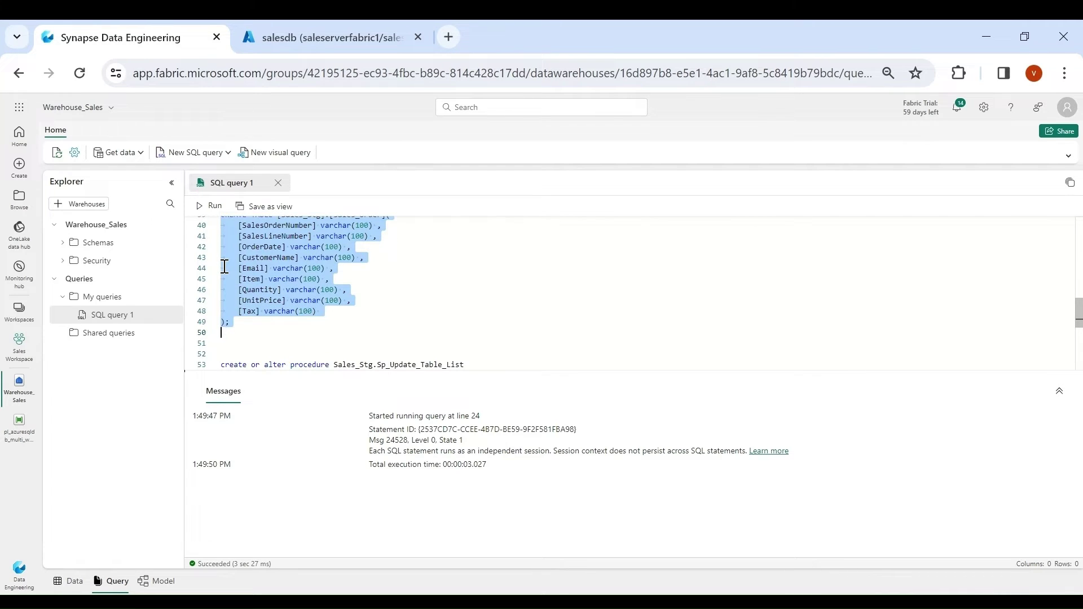
pyautogui.click(216, 207)
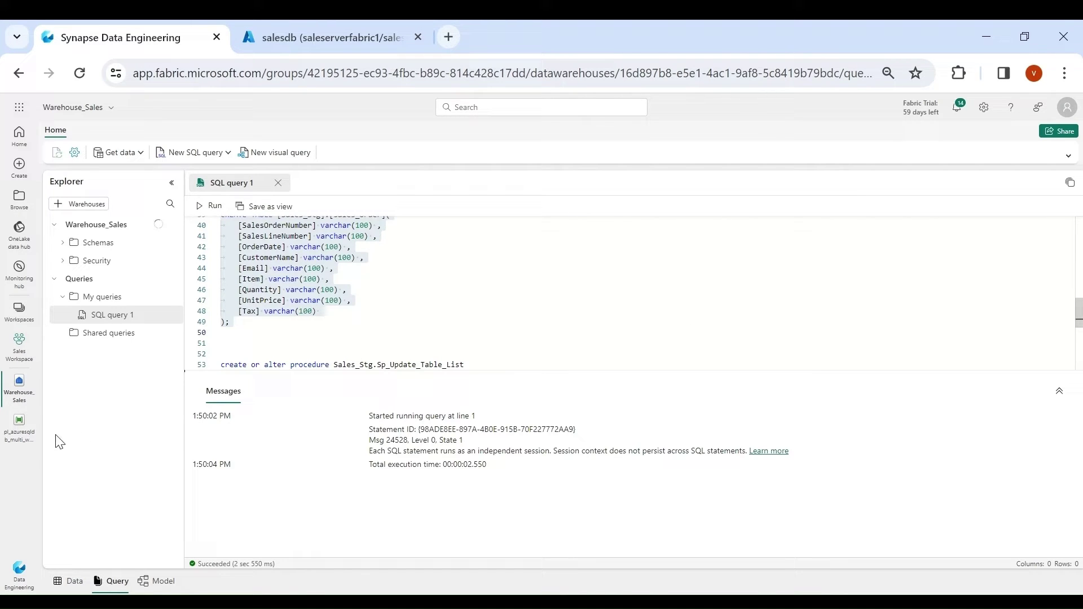
# Step: Open the pl_azuresqldb_multi_warehouse pipeline and add a Lookup activity named Lookup Table List
pyautogui.click(23, 440)
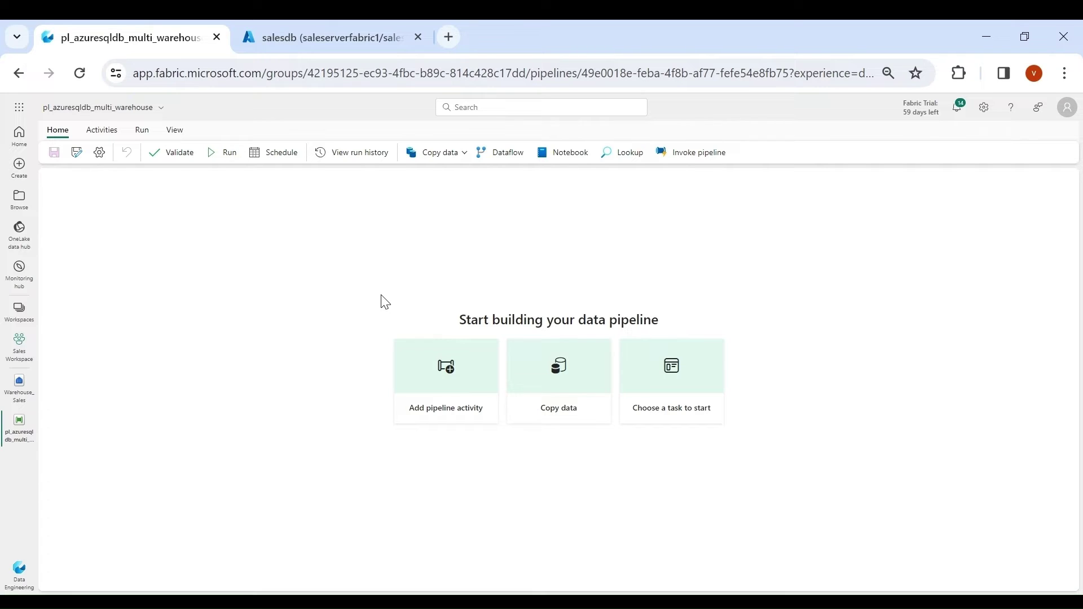
pyautogui.click(621, 160)
pyautogui.click(220, 413)
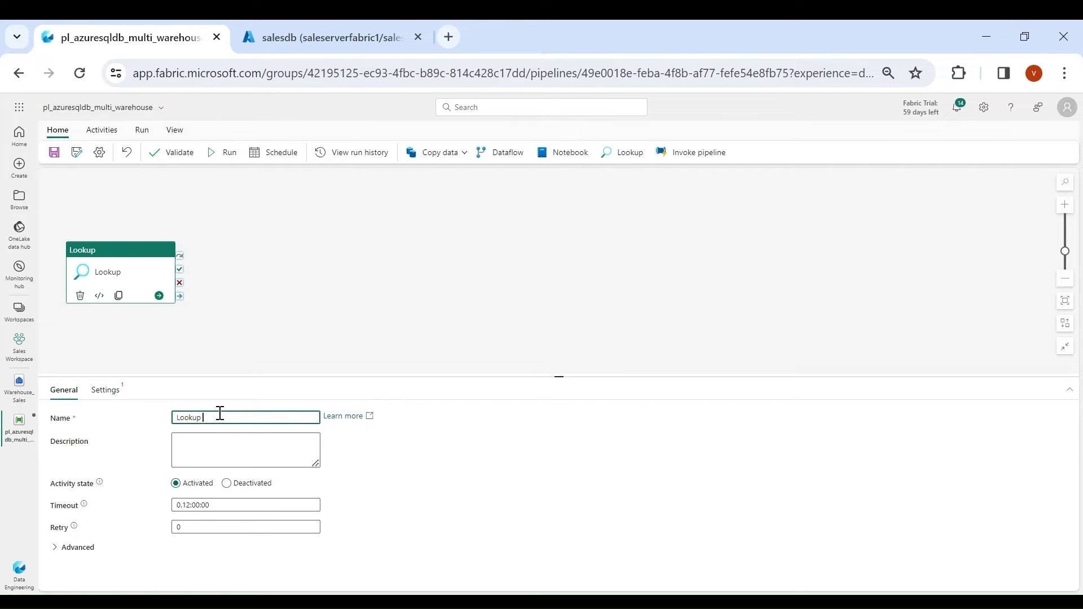
pyautogui.write('Table List')
# Step: Set the lookup's source to the workspace data store type Data Warehouse, using Warehouse_Sales
pyautogui.click(112, 404)
pyautogui.click(177, 418)
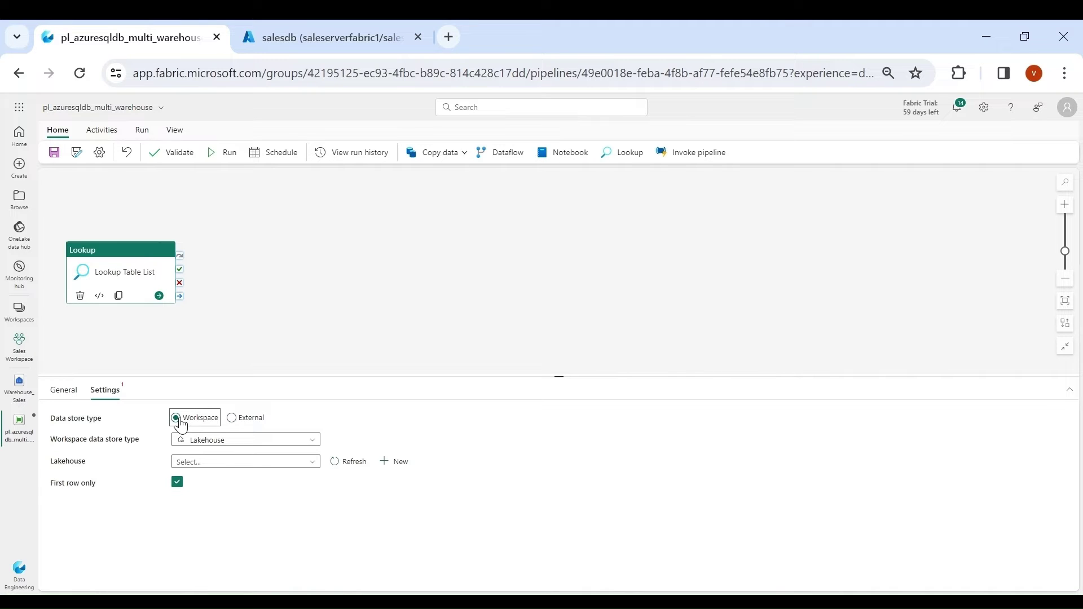
pyautogui.click(206, 440)
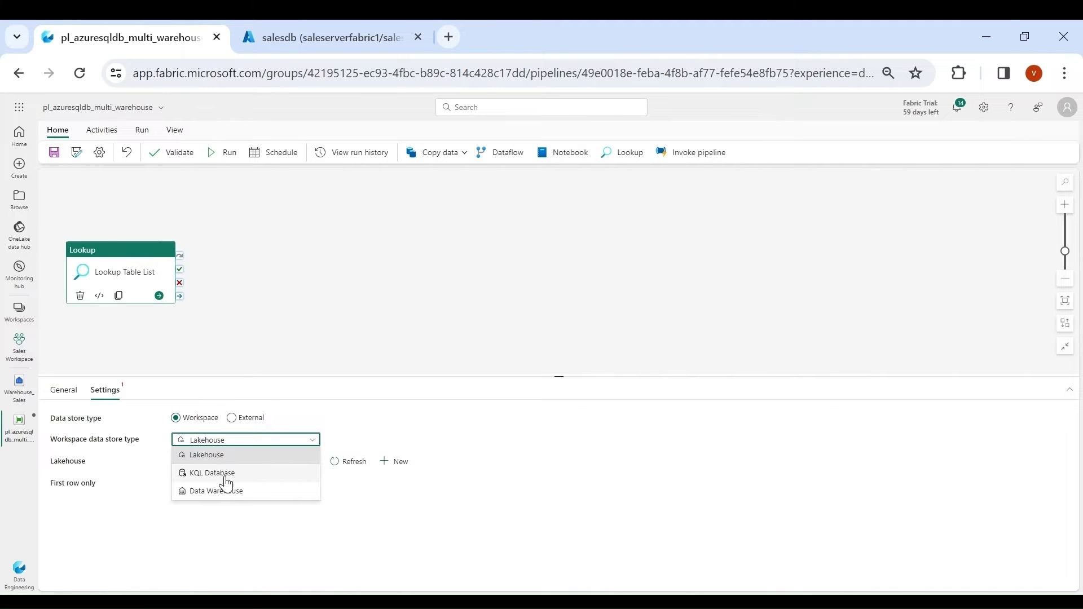
pyautogui.click(227, 492)
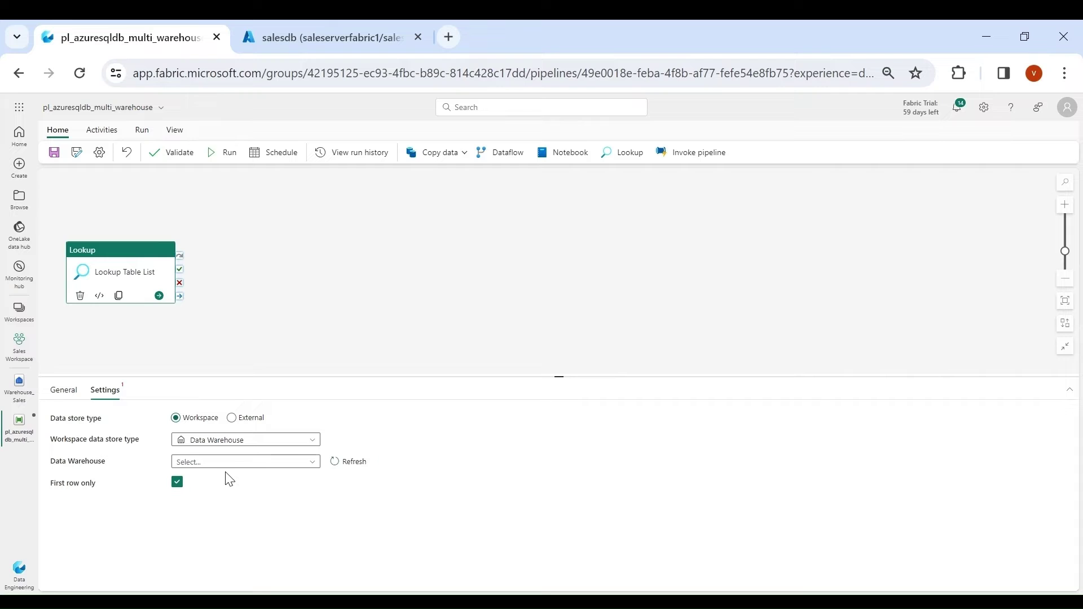
pyautogui.click(224, 462)
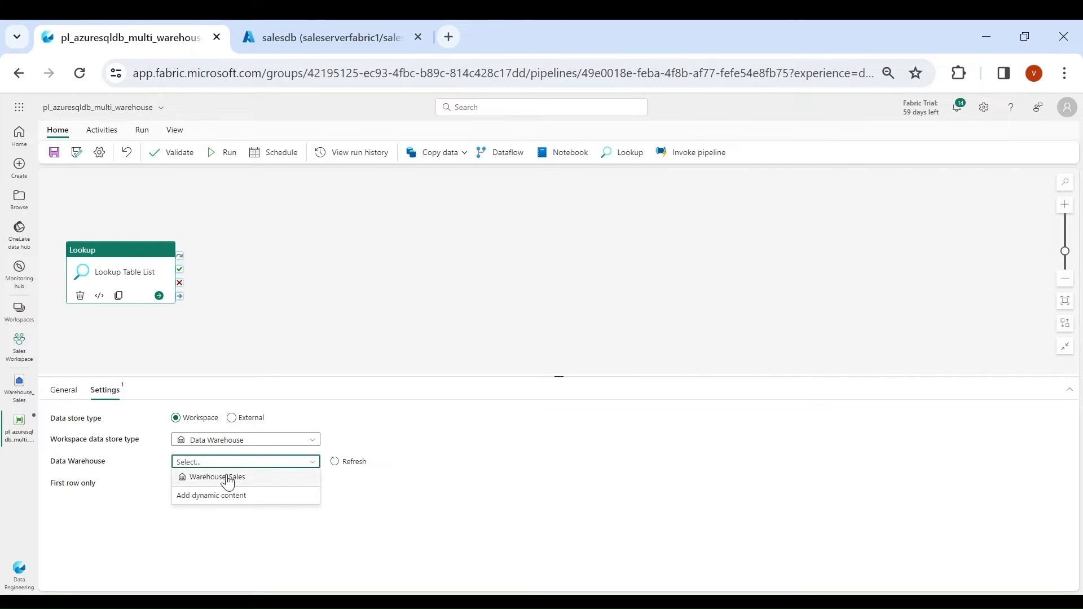
pyautogui.click(228, 479)
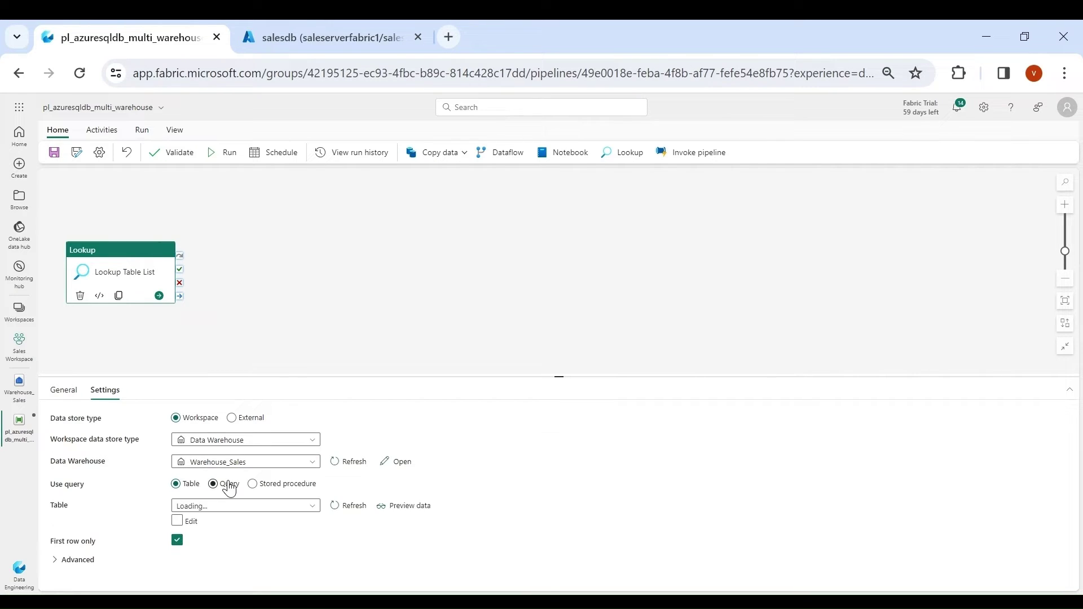
# Step: Have the lookup read the Sales_Stg.Table_List table with First row only turned off, and preview its data
pyautogui.click(312, 510)
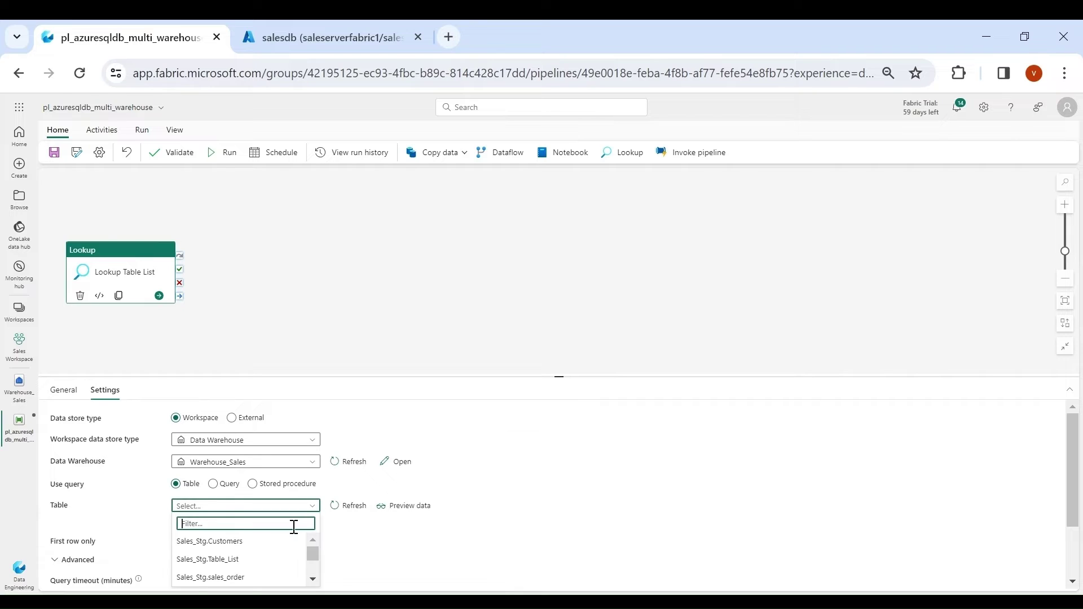
pyautogui.click(240, 559)
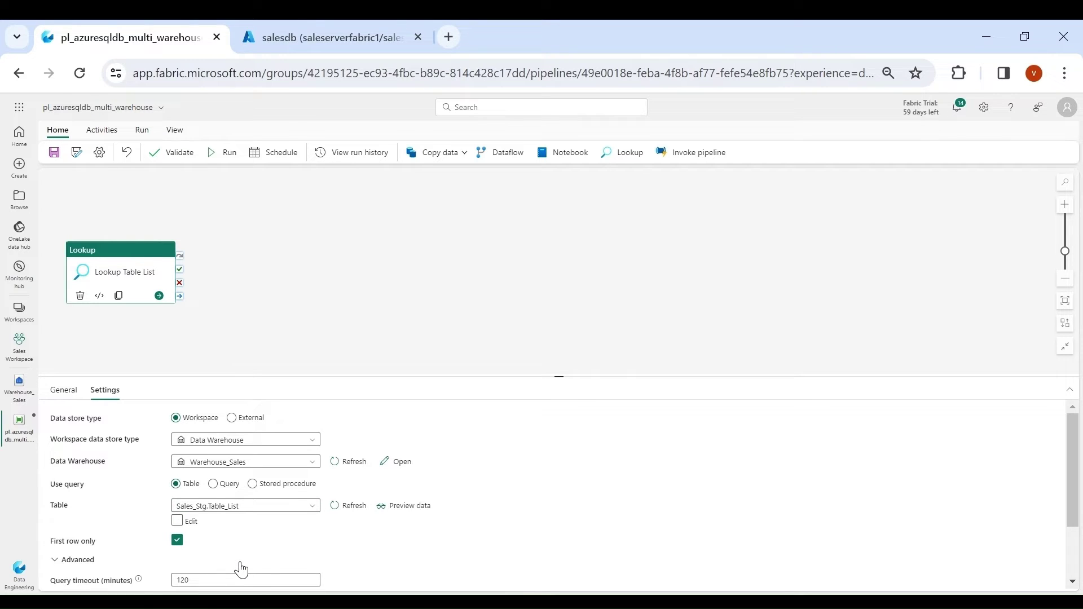
pyautogui.click(176, 540)
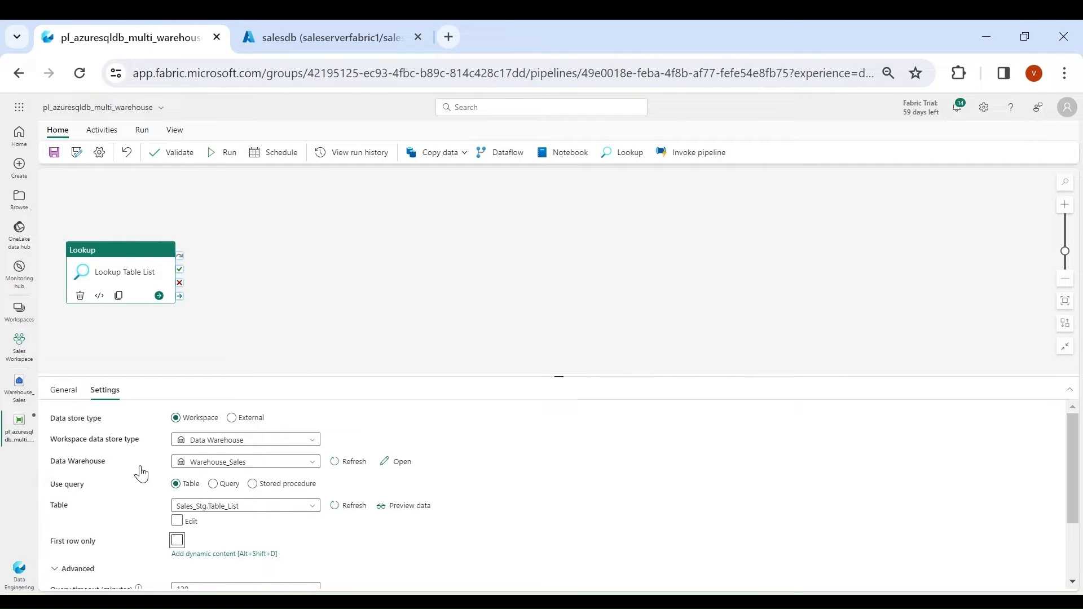
pyautogui.click(407, 473)
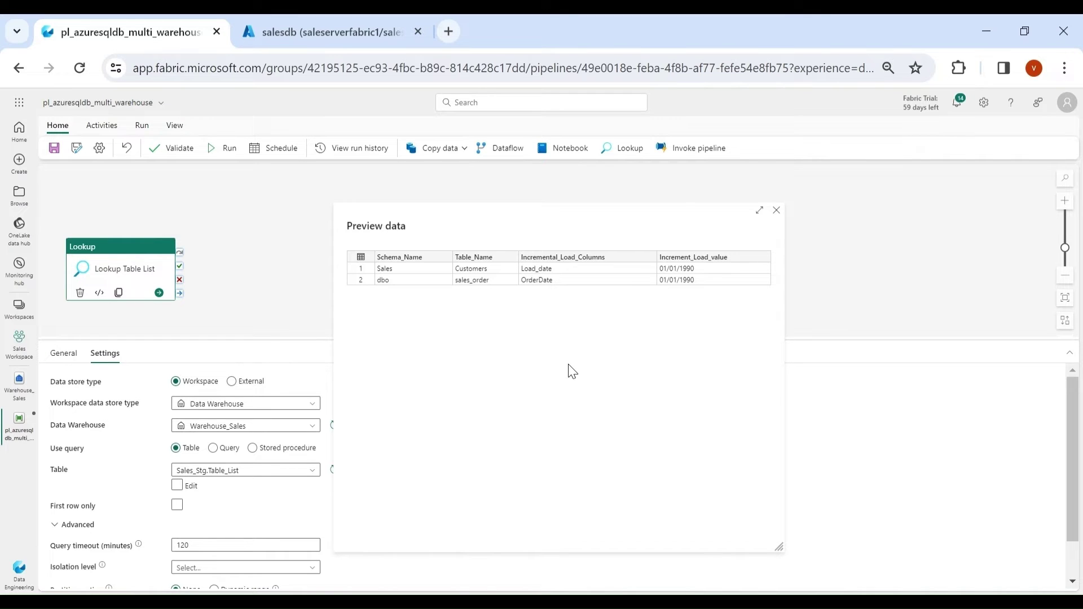
pyautogui.click(776, 211)
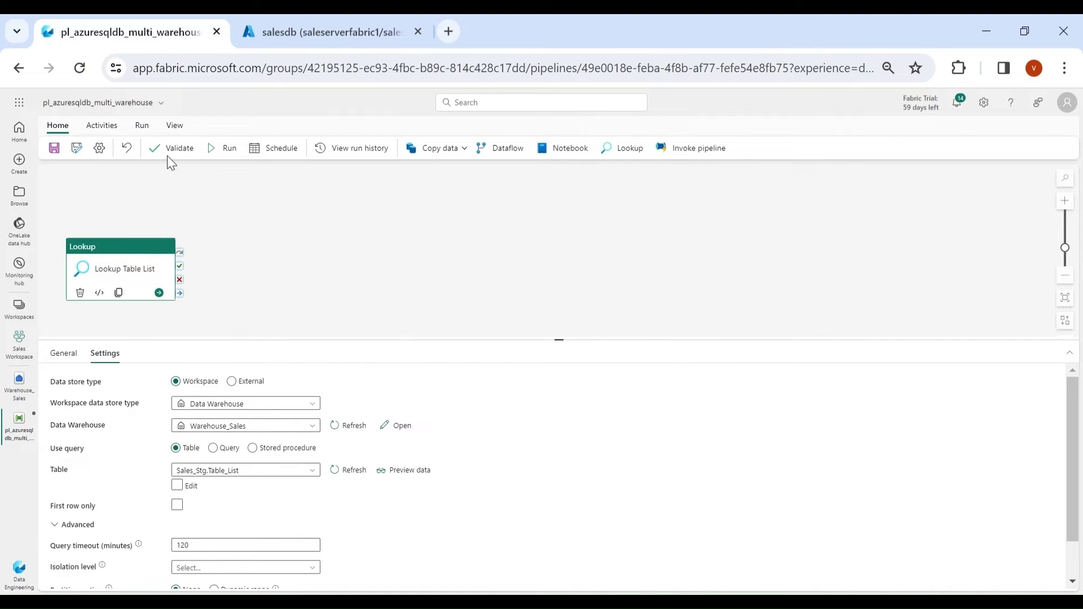
# Step: Add a ForEach activity, connect it to Lookup Table List on success and place it farther from the lookup
pyautogui.click(99, 129)
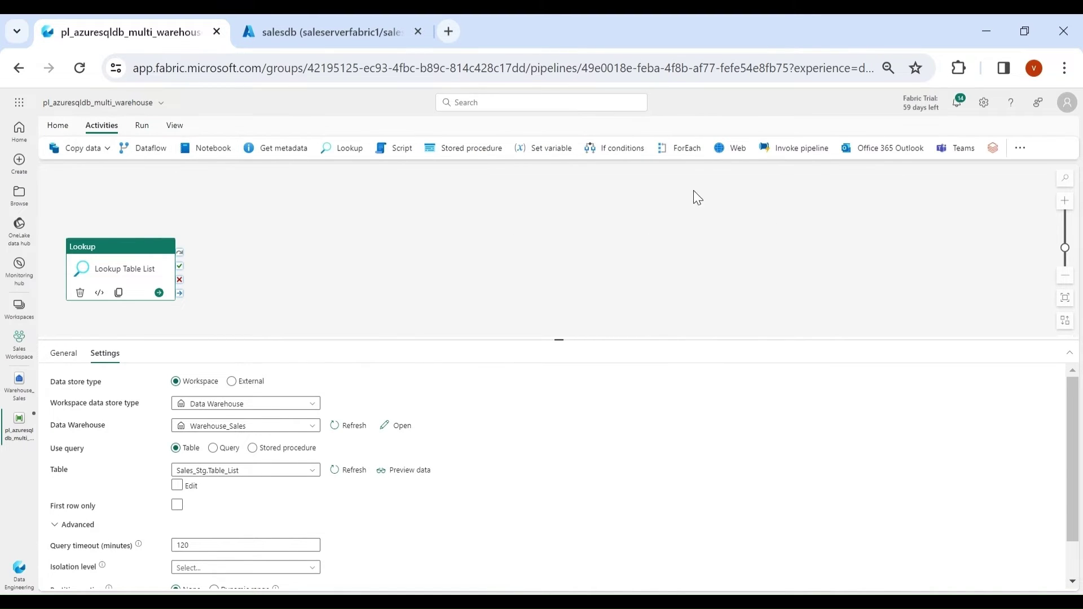
pyautogui.click(684, 152)
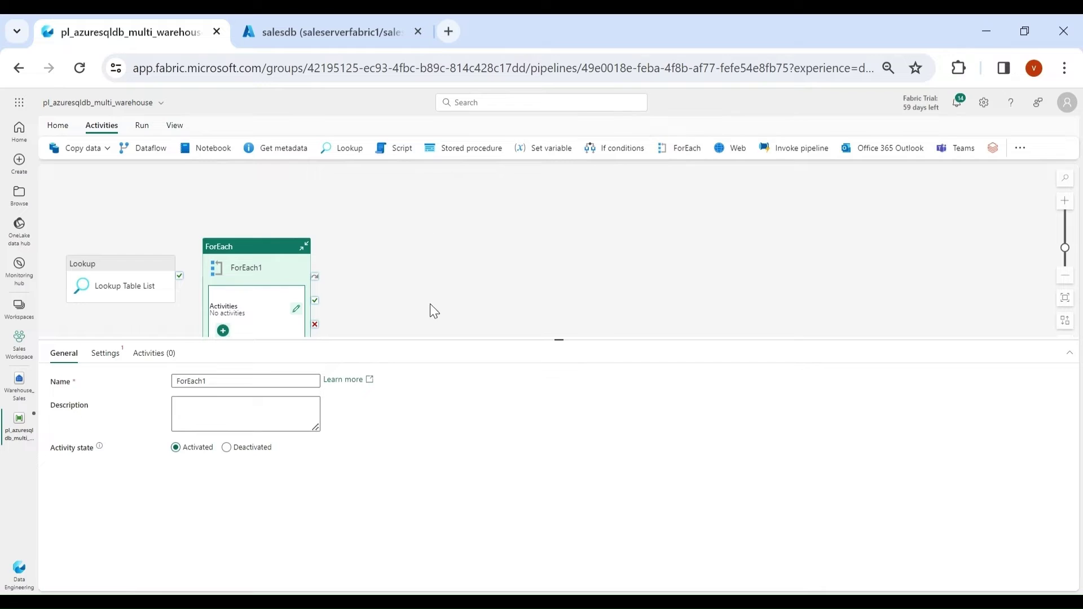
pyautogui.moveTo(180, 275); pyautogui.dragTo(226, 309)
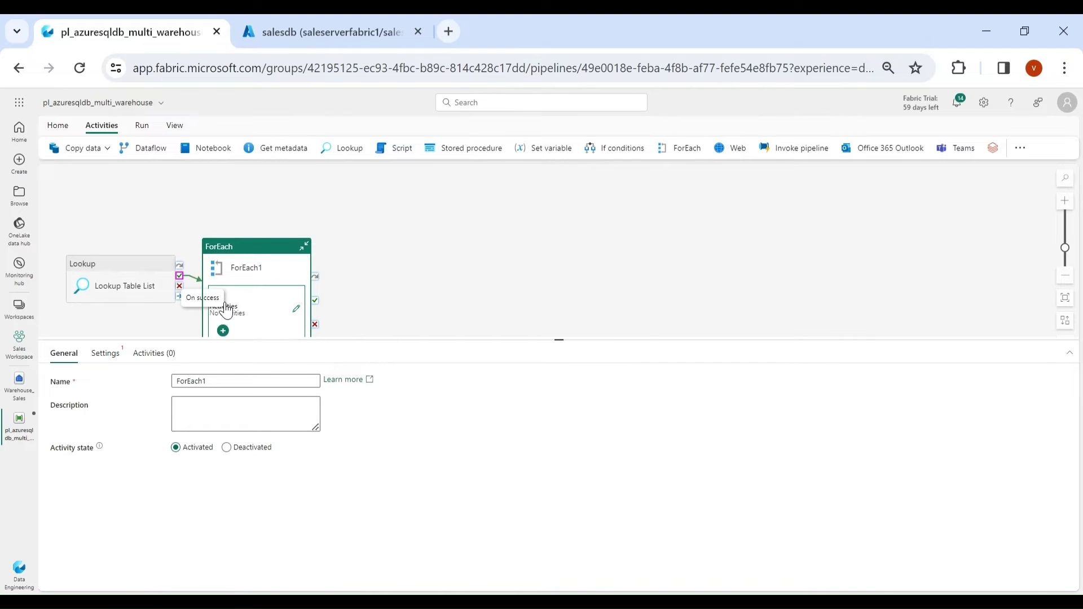
pyautogui.moveTo(266, 259); pyautogui.dragTo(496, 216)
# Step: Rename the ForEach activity as ForEach For Table List
pyautogui.click(225, 381)
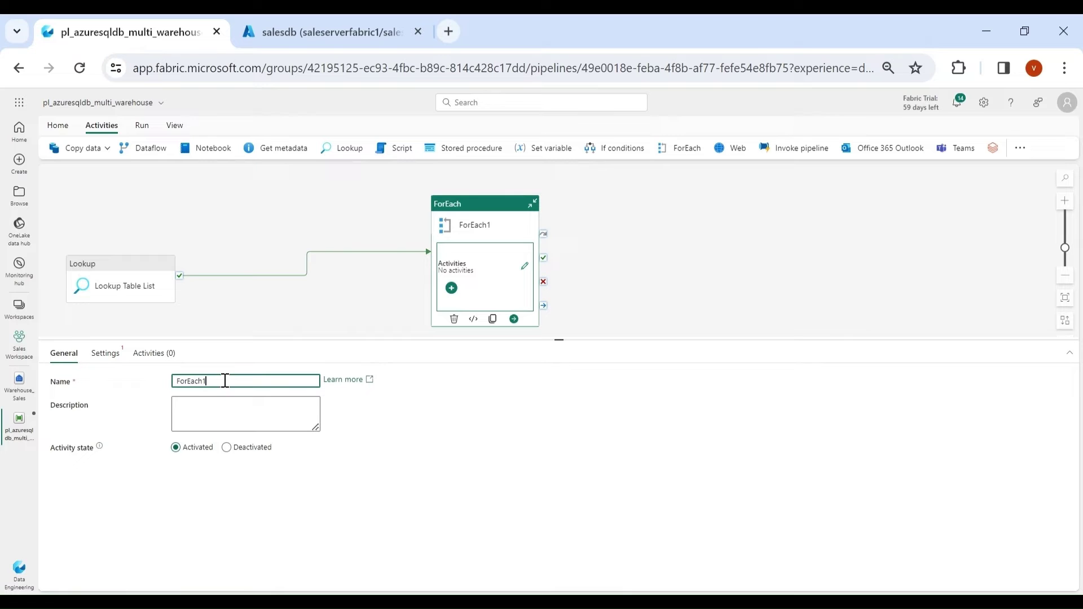
pyautogui.press('BackSpace')
pyautogui.write('For Table List')
pyautogui.click(113, 361)
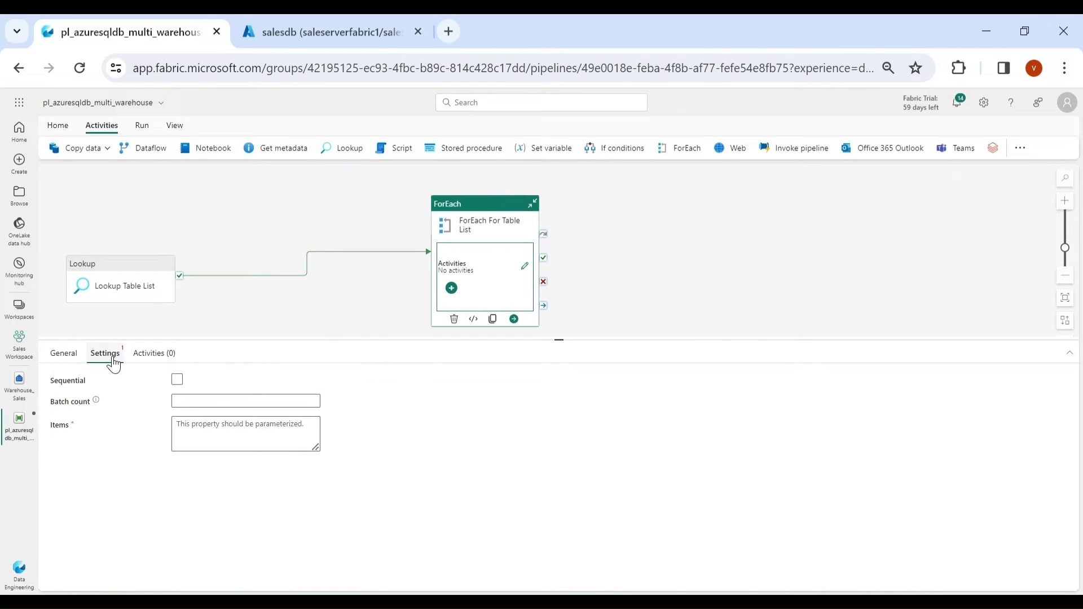
pyautogui.click(180, 382)
pyautogui.click(243, 416)
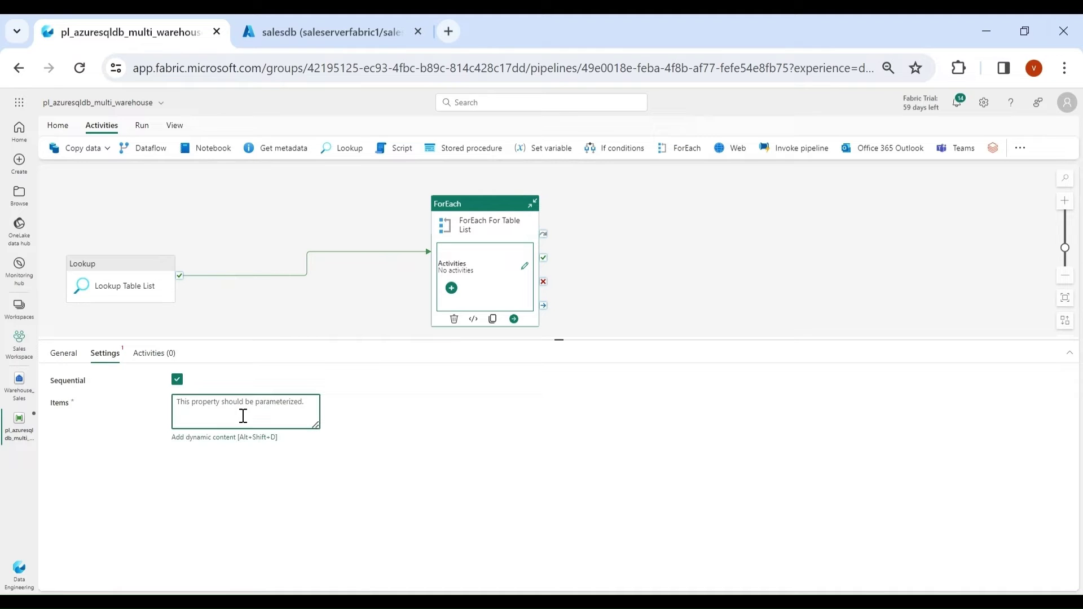
pyautogui.click(195, 440)
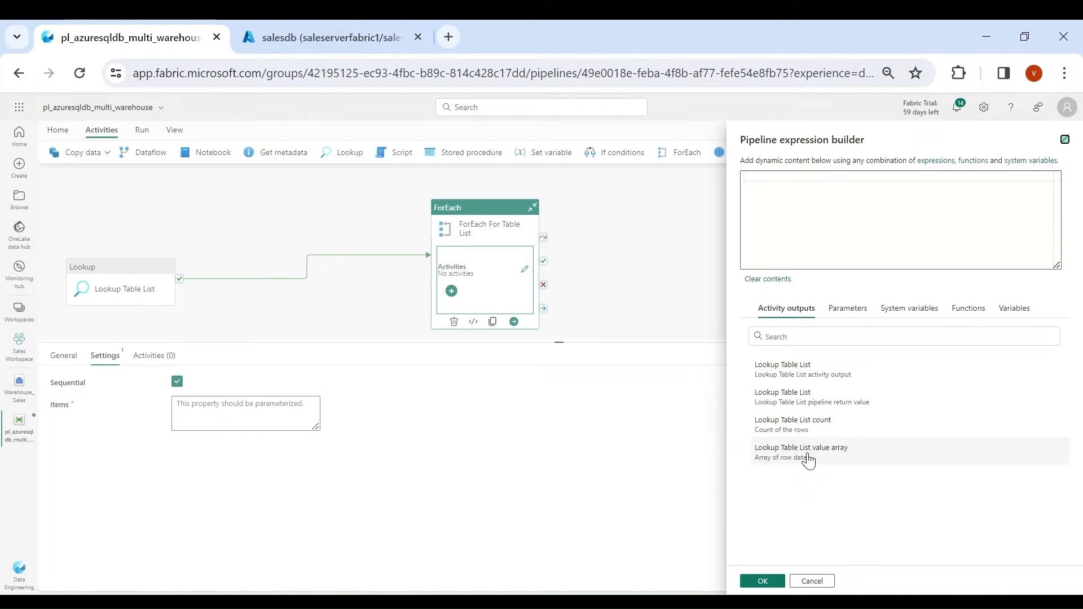
pyautogui.click(829, 458)
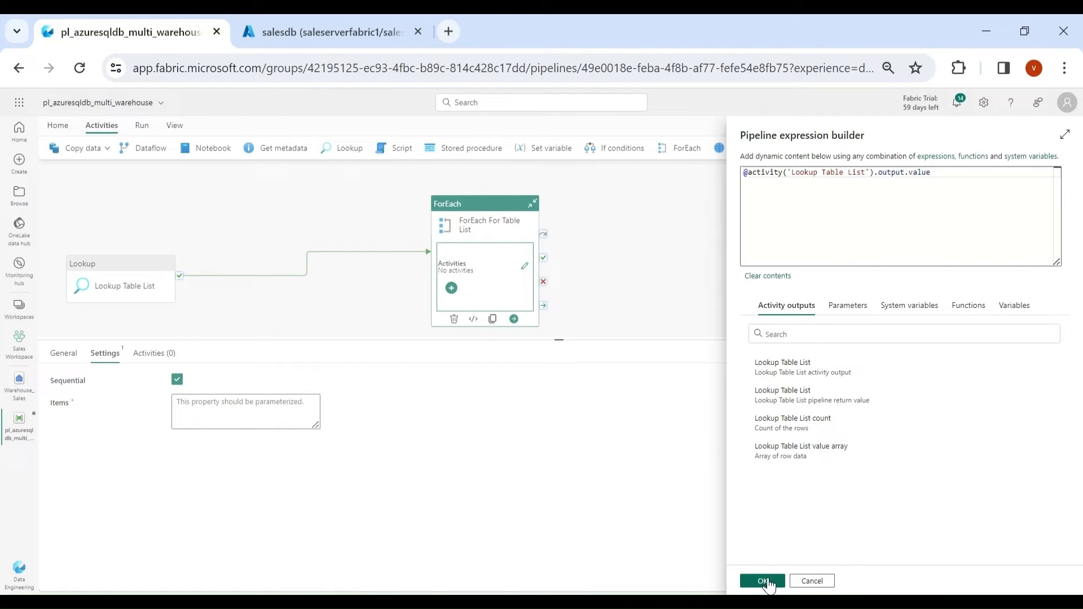
pyautogui.click(768, 583)
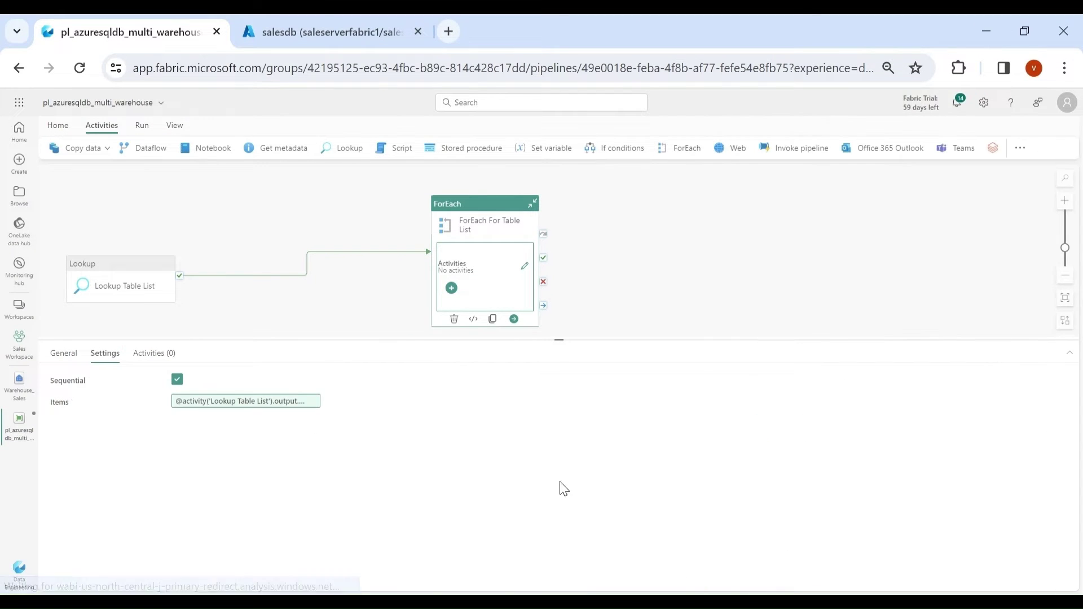
# Step: Add a Copy data activity inside the ForEach, move it toward the canvas centre and name it Copy data azure sql db to warehouse
pyautogui.click(525, 266)
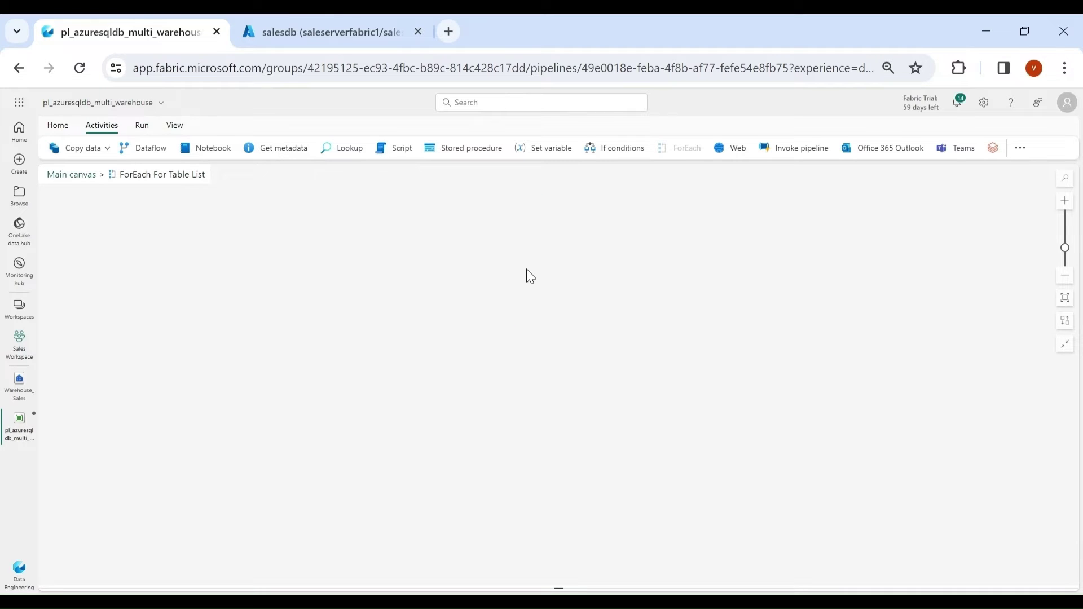
pyautogui.click(77, 153)
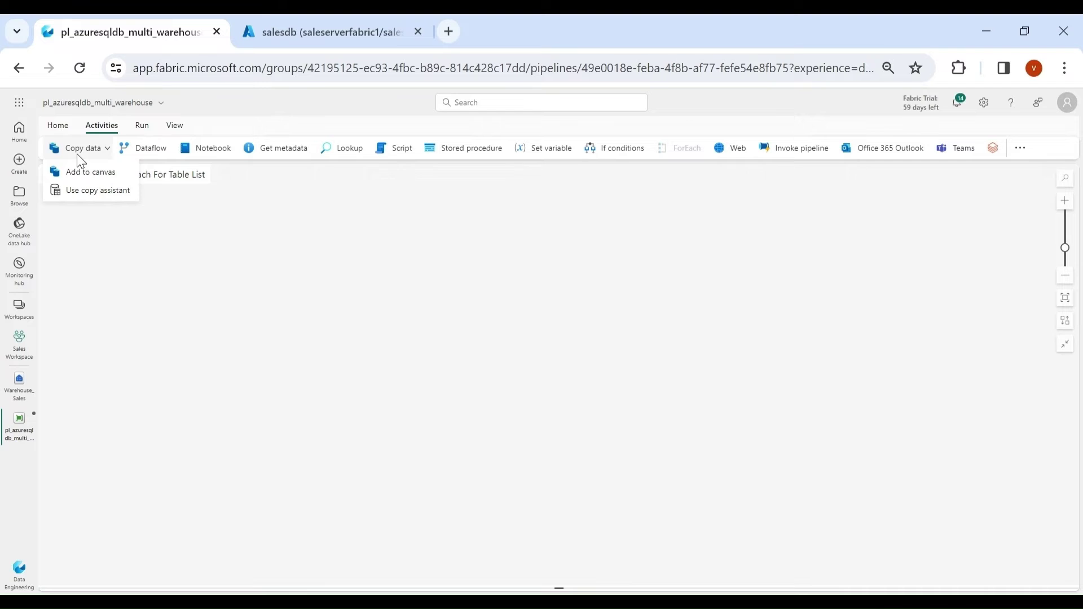
pyautogui.click(83, 174)
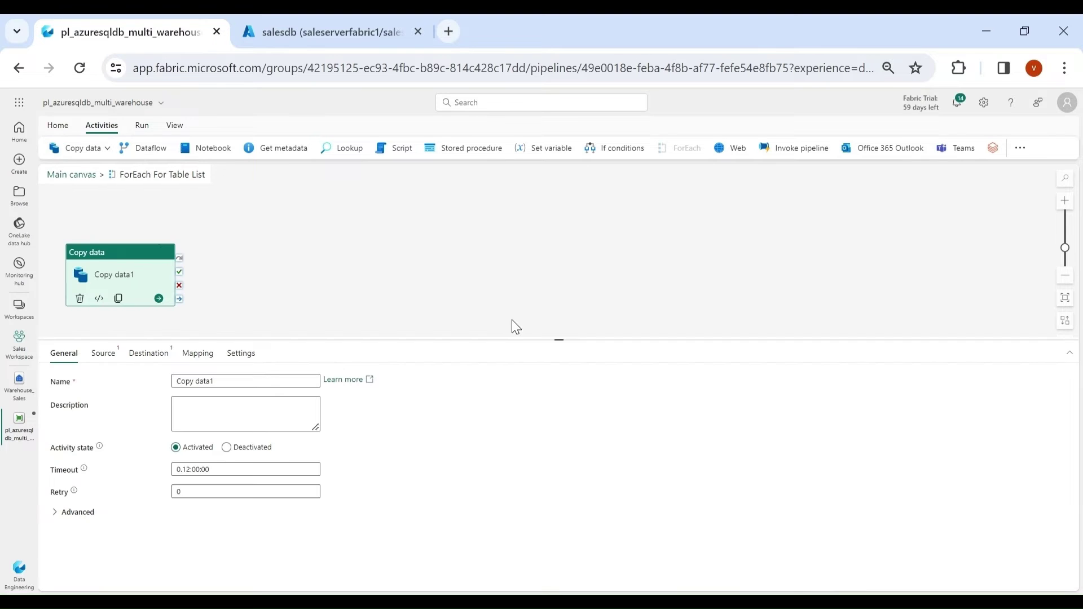
pyautogui.moveTo(128, 268); pyautogui.dragTo(414, 273)
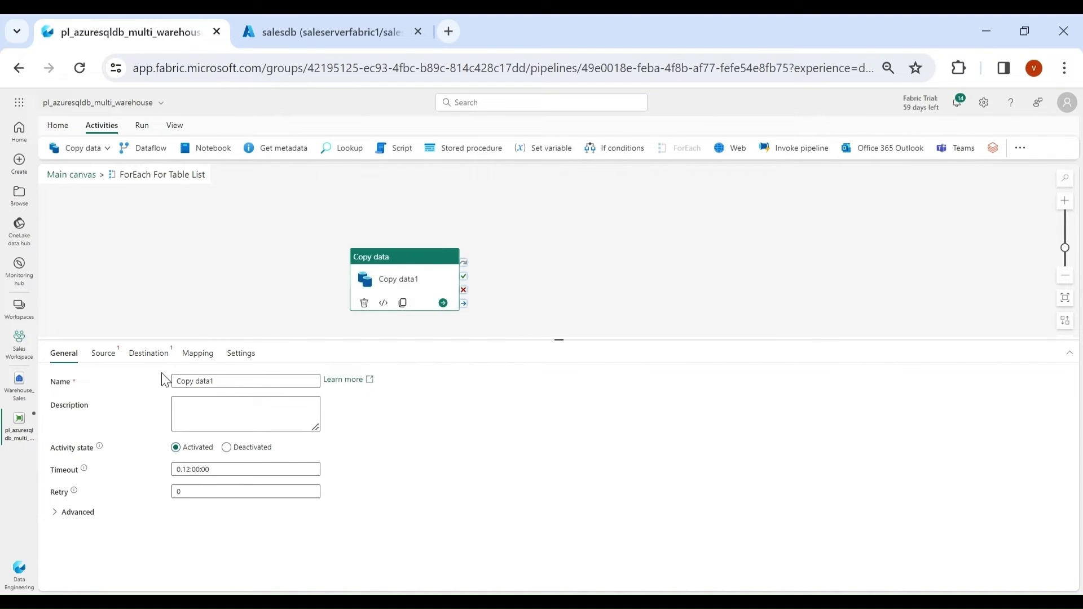
pyautogui.tripleClick(256, 381)
pyautogui.write('Copy data azure sql db to warehouse')
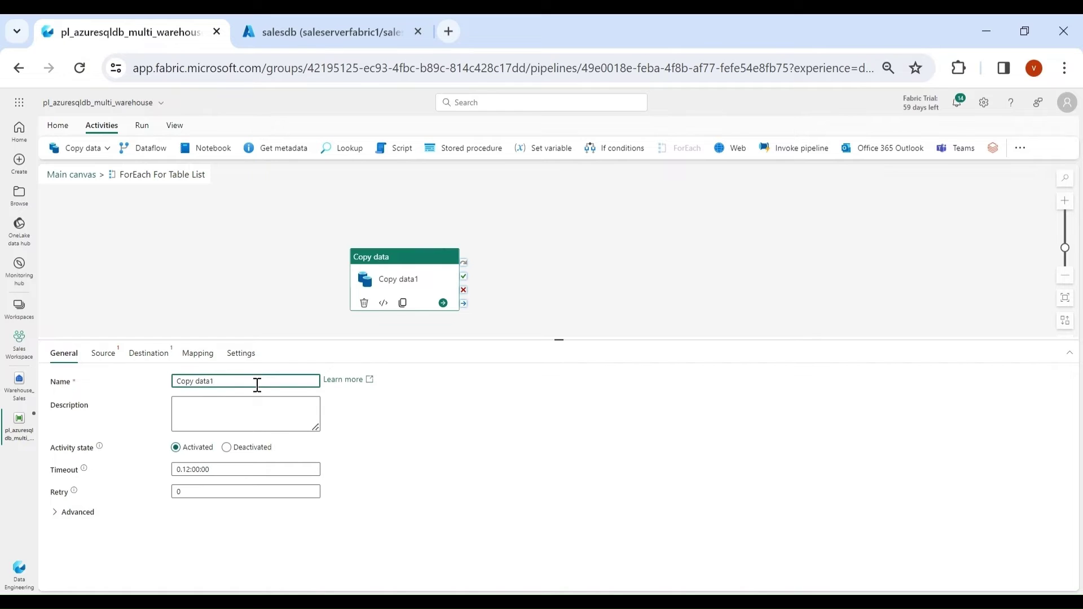
# Step: Start a new Azure SQL Database connection for the copy activity's external source
pyautogui.click(102, 360)
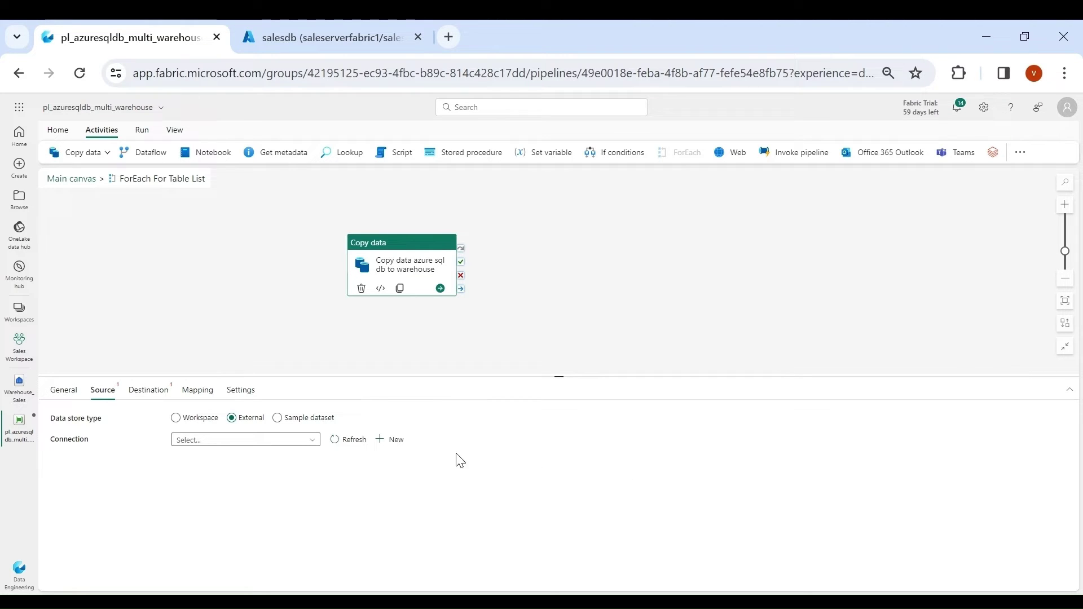
pyautogui.click(406, 445)
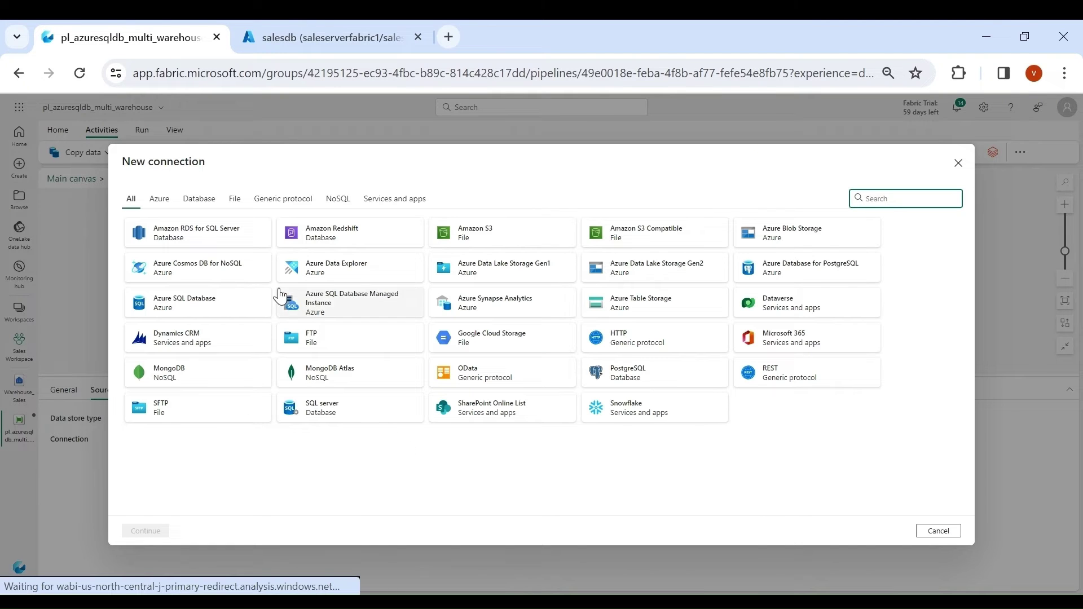
pyautogui.click(168, 210)
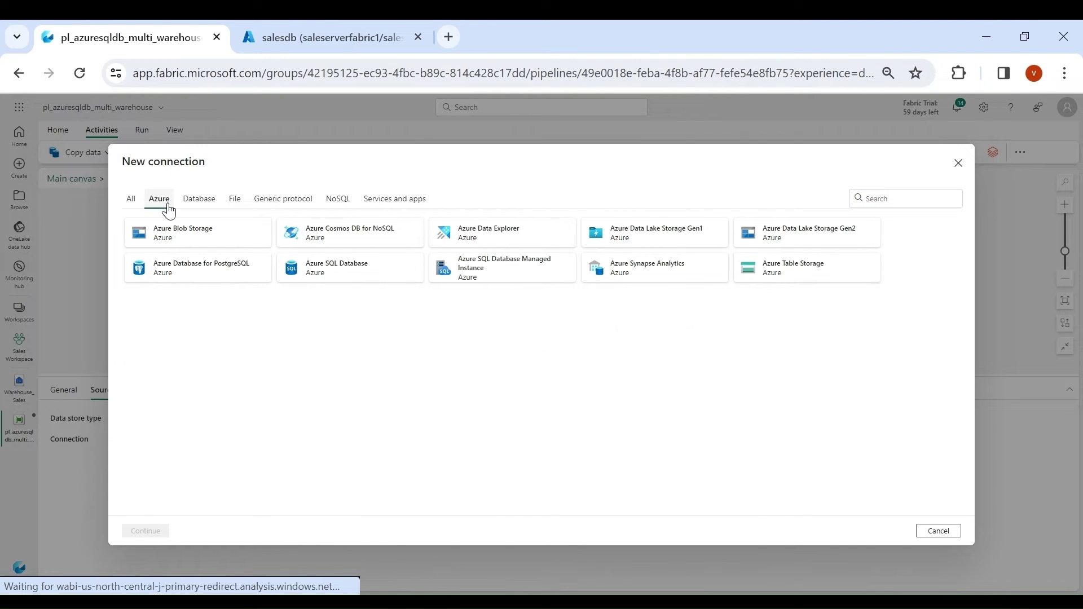
pyautogui.click(338, 280)
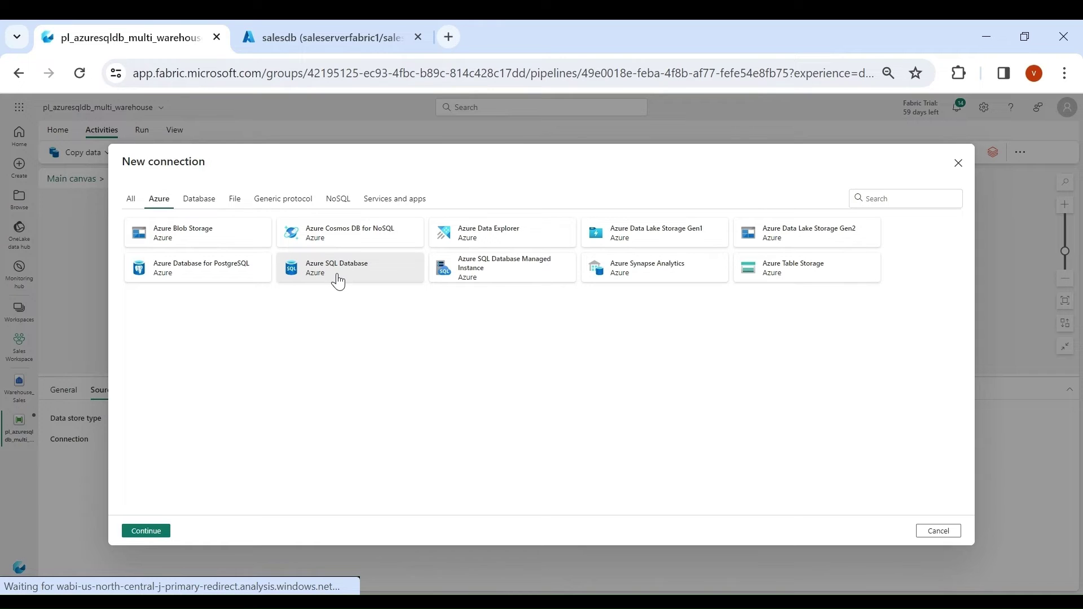
pyautogui.click(160, 533)
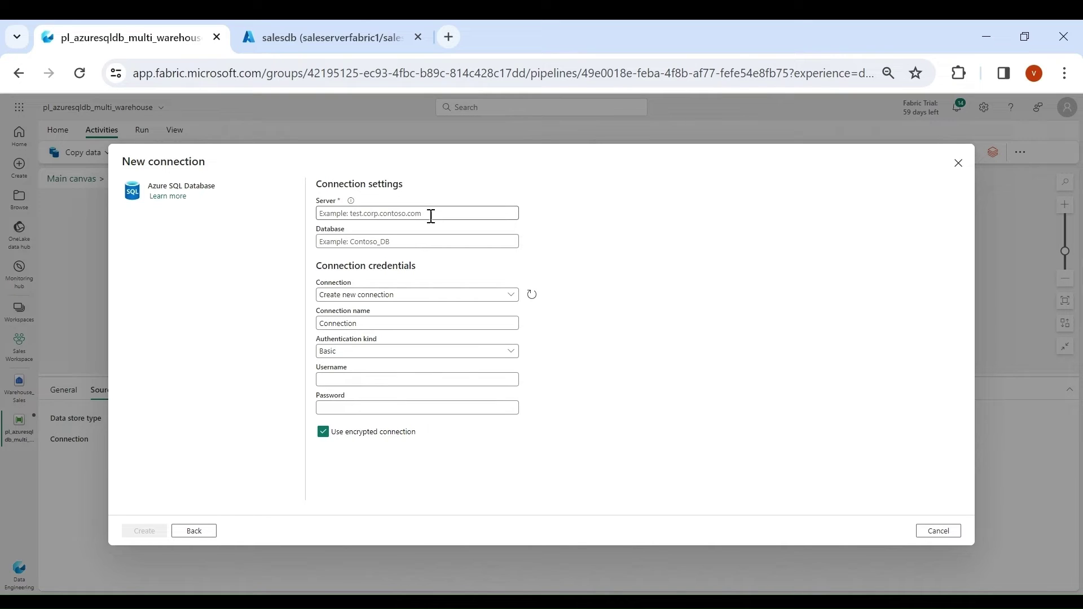
# Step: Copy the server name saleserverfabric1.database.windows.net from salesdb's overview in the Azure portal and enter it as the new Fabric connection's server
pyautogui.hotkey('ctrl', 'Tab')
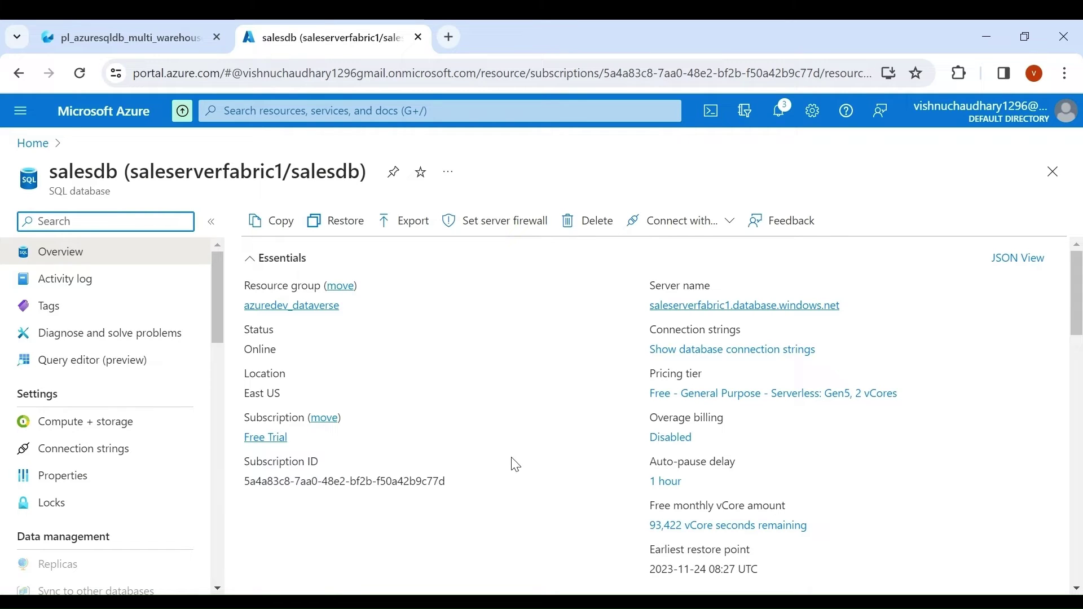
pyautogui.moveTo(824, 316)
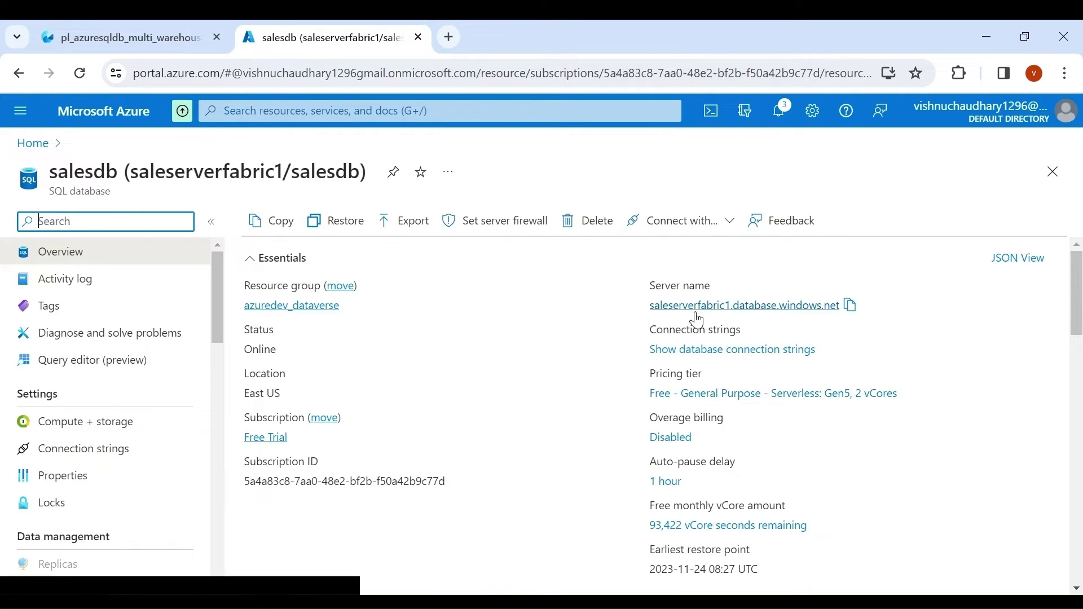
pyautogui.click(850, 307)
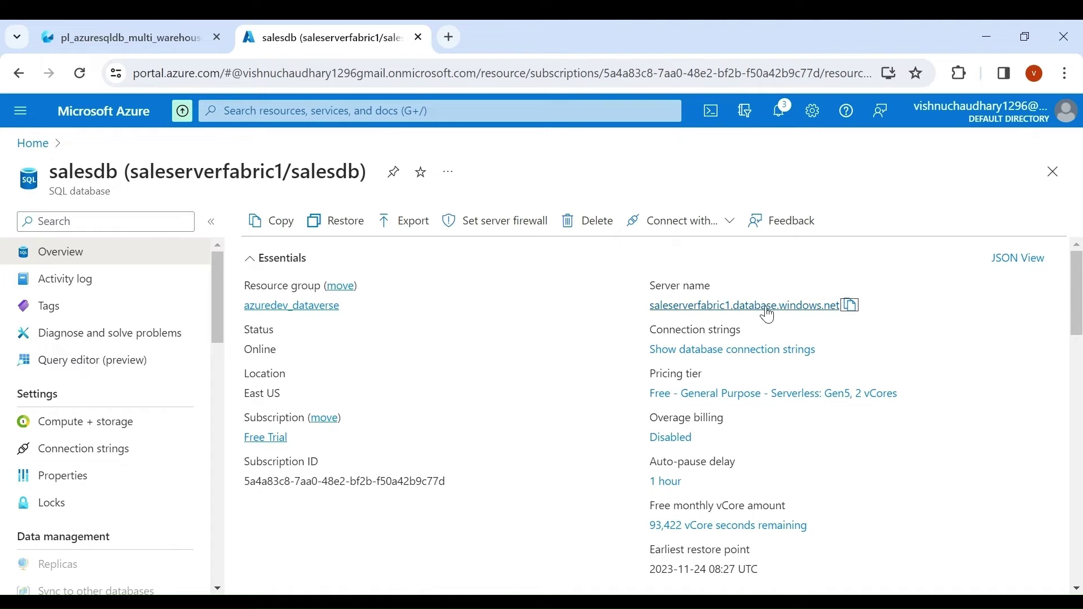
pyautogui.click(167, 38)
pyautogui.click(370, 213)
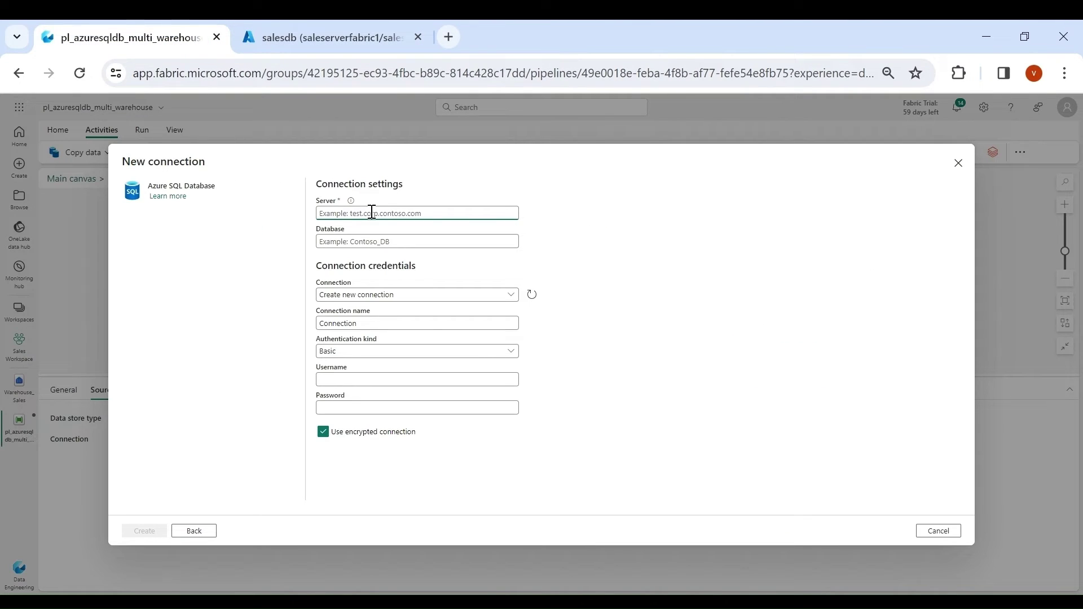
pyautogui.hotkey('ctrl', 'v')
# Step: Check the database name in the Azure portal and set the new Fabric connection's database to salesdb
pyautogui.click(309, 44)
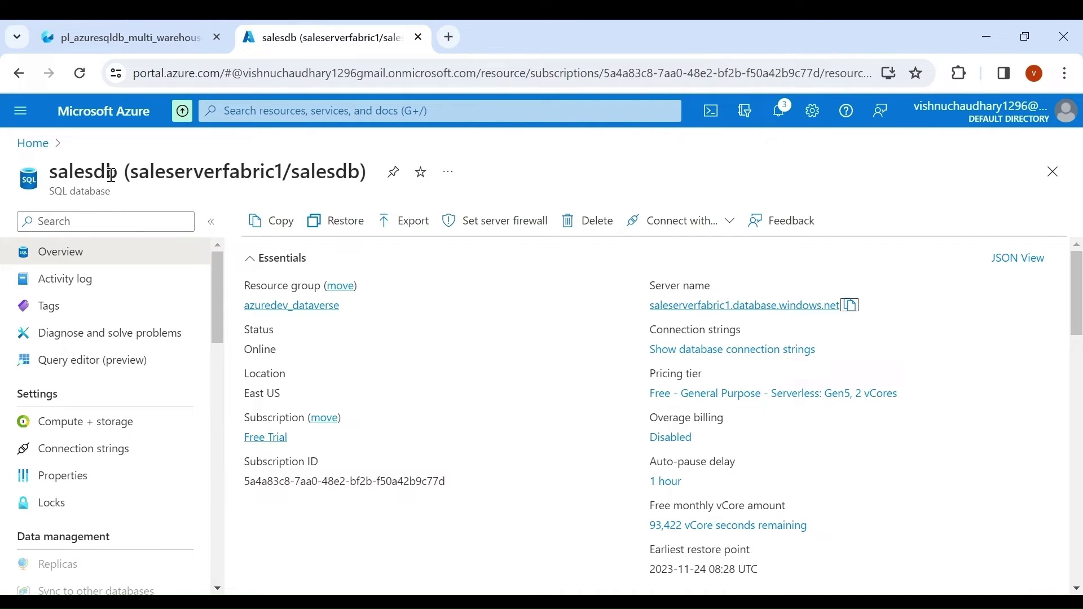
pyautogui.click(119, 46)
pyautogui.click(340, 244)
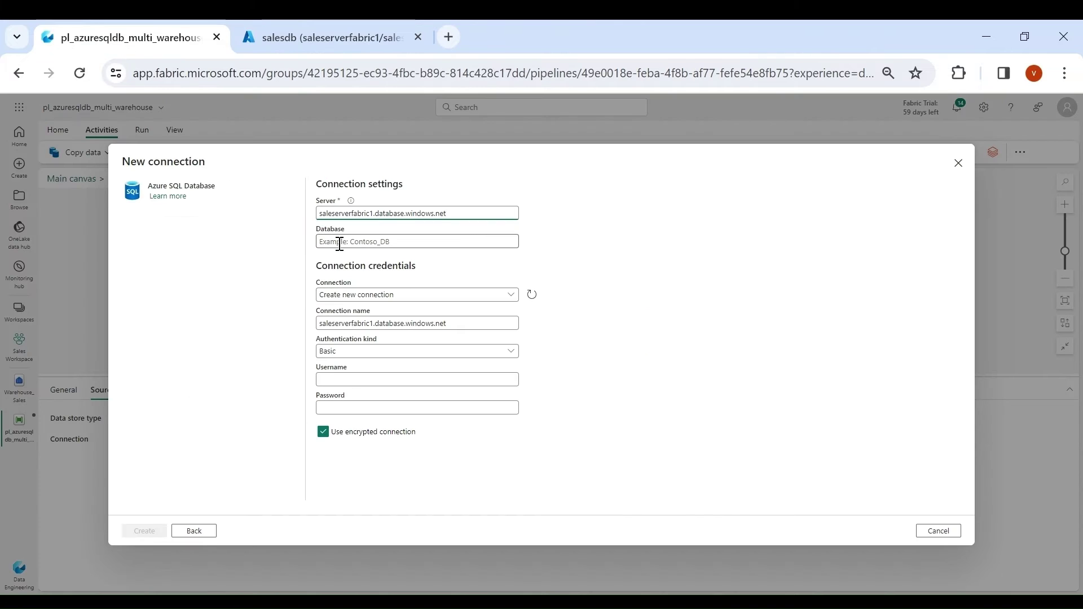
pyautogui.write('salesdb')
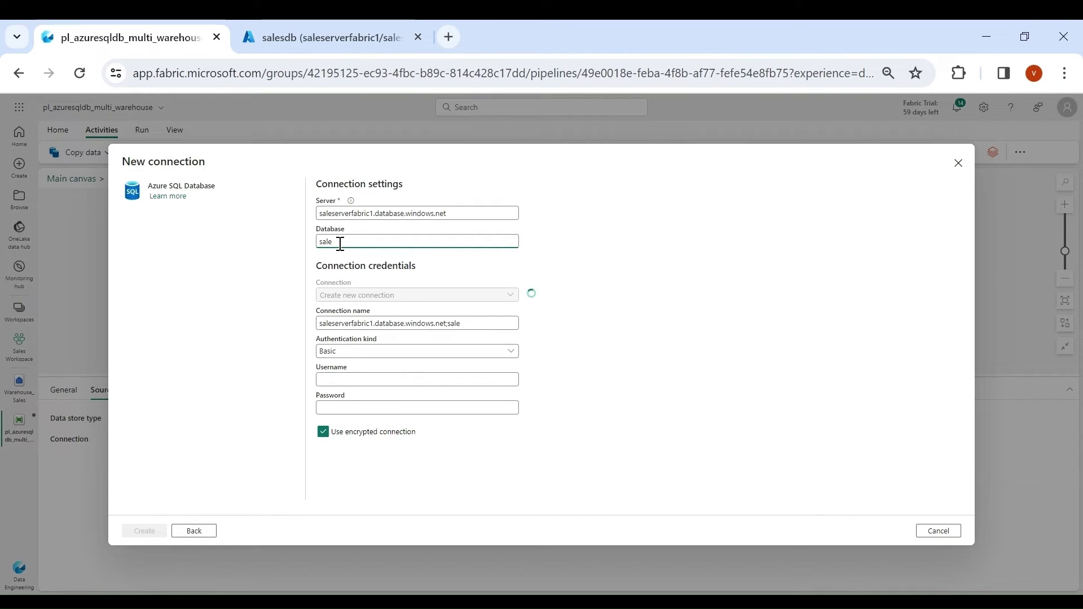
pyautogui.click(595, 352)
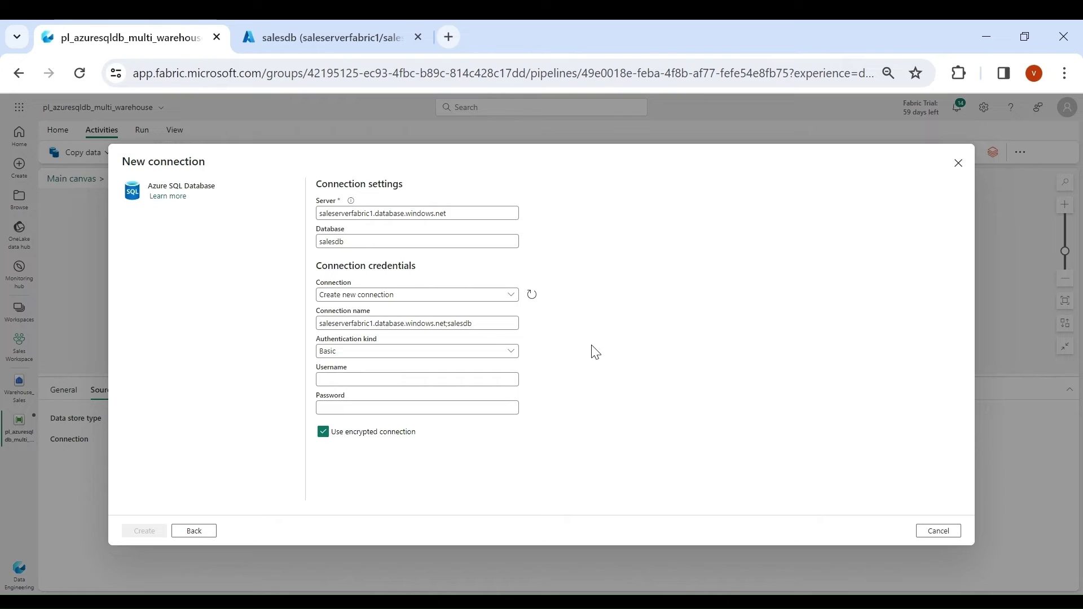
# Step: Name the connection azure sql db, fill in the database username and password, and create it
pyautogui.moveTo(474, 324); pyautogui.dragTo(263, 315)
pyautogui.write('azure sql db')
pyautogui.click(667, 363)
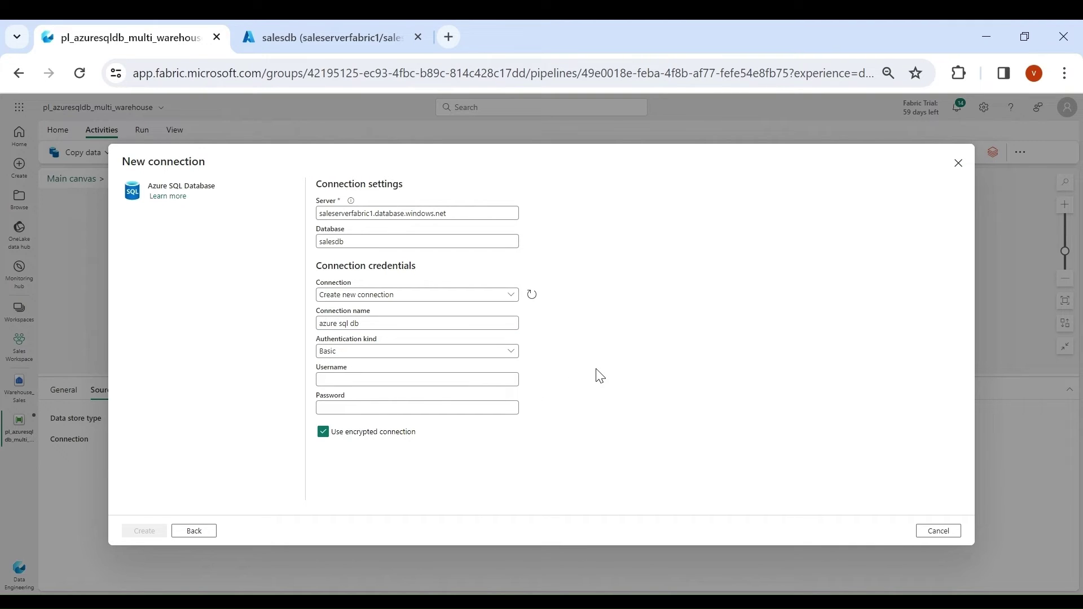
pyautogui.click(453, 378)
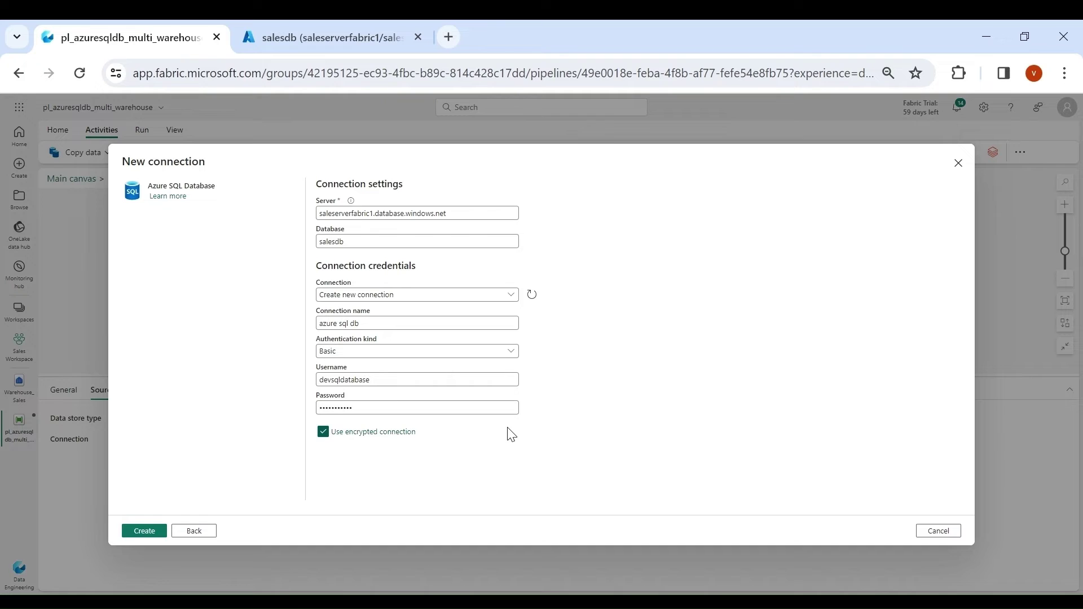
pyautogui.click(144, 530)
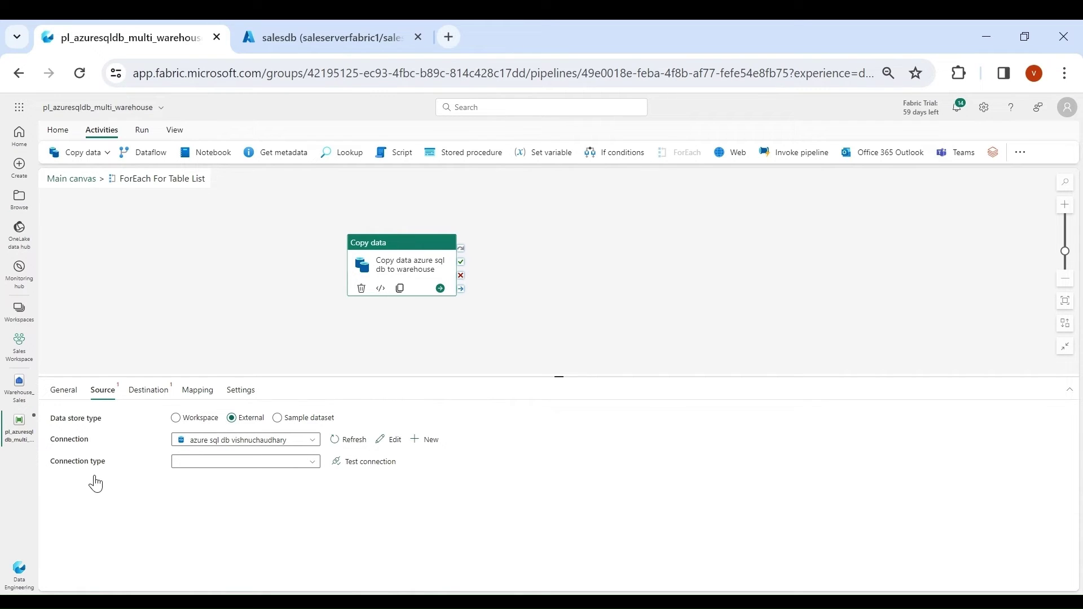
# Step: Set the source's connection type to Azure SQL Database, test the connection, and set Use query to Query
pyautogui.click(273, 464)
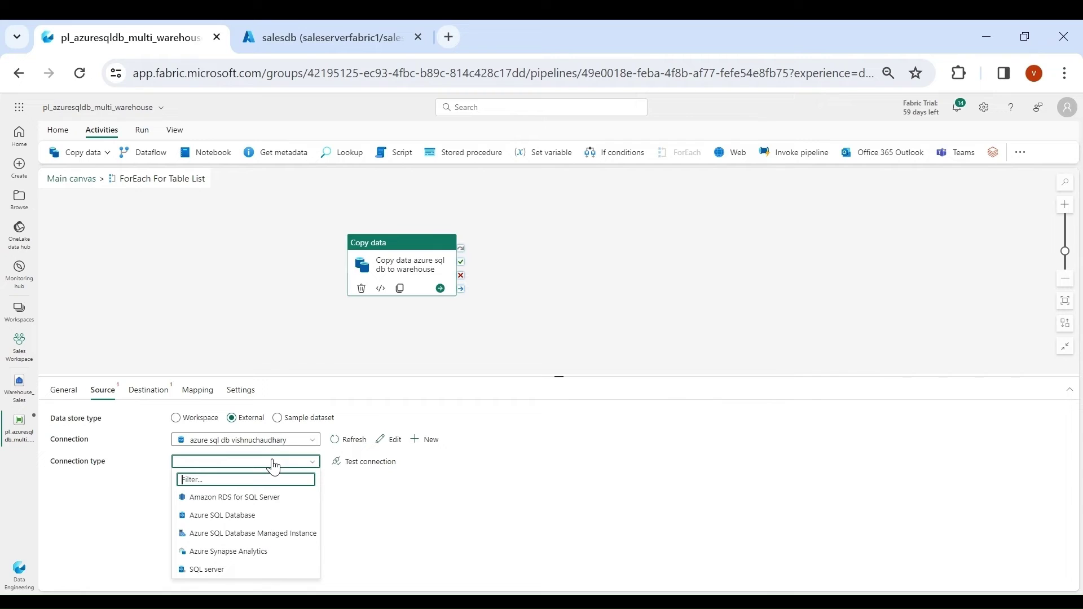
pyautogui.click(241, 515)
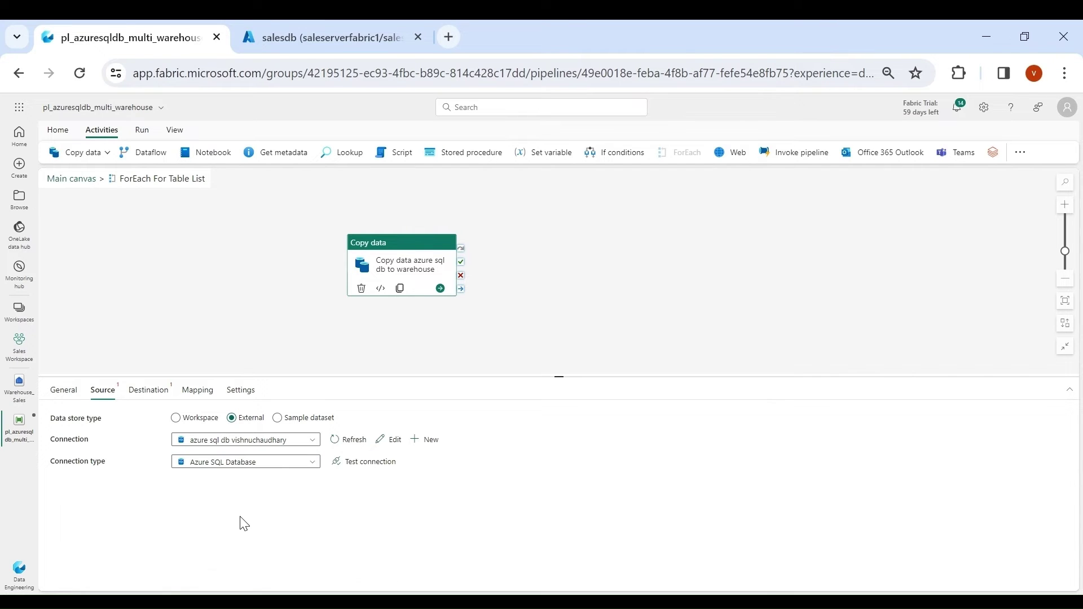
pyautogui.click(385, 472)
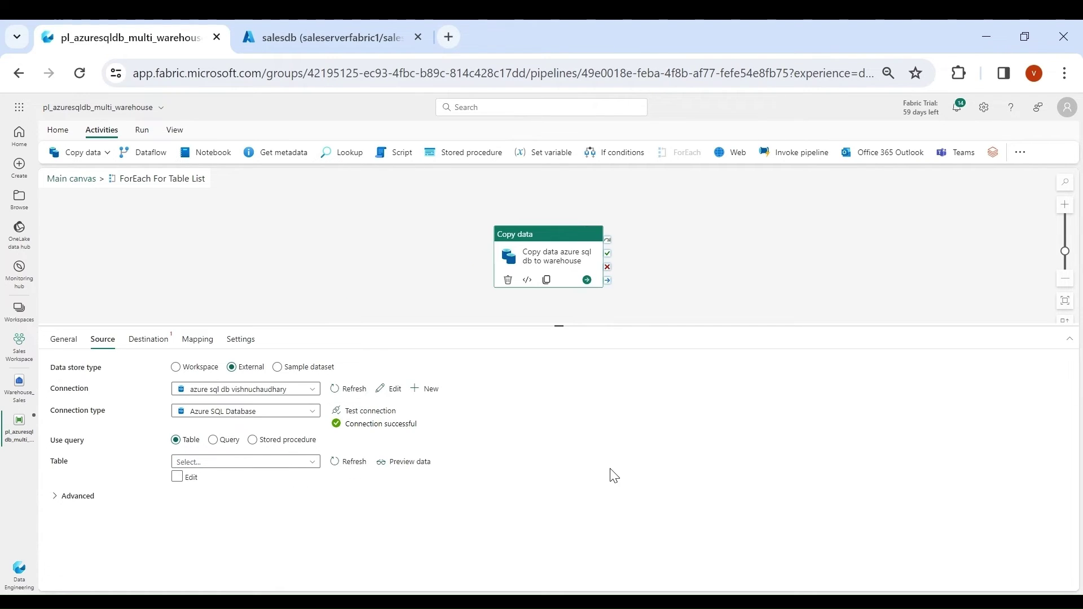
pyautogui.click(224, 443)
pyautogui.click(227, 475)
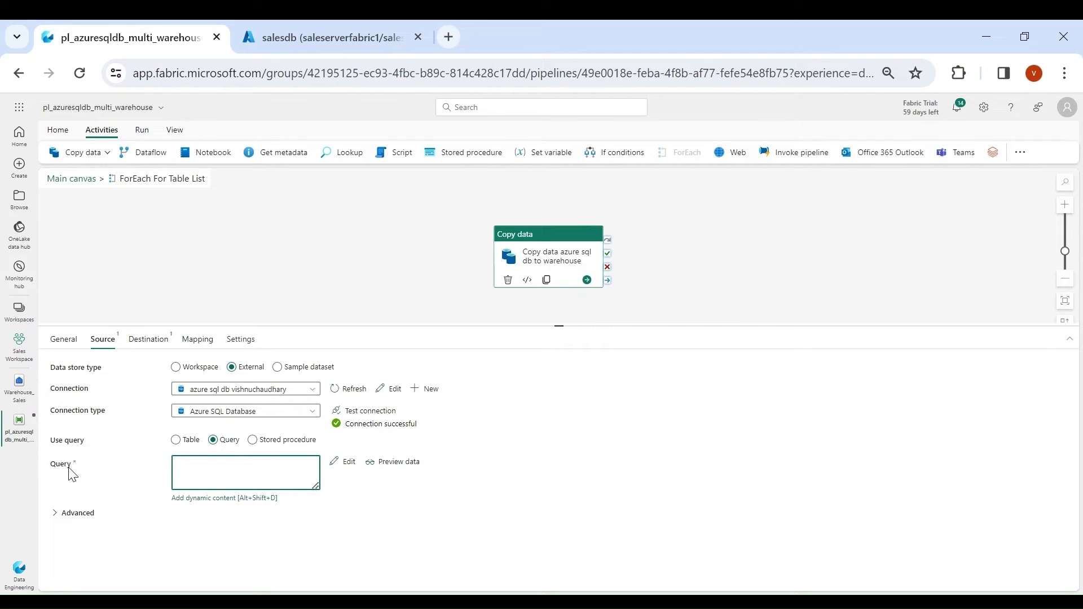
# Step: Return to the main canvas and add two String pipeline variables named Schema_Name and Table_Name
pyautogui.click(62, 180)
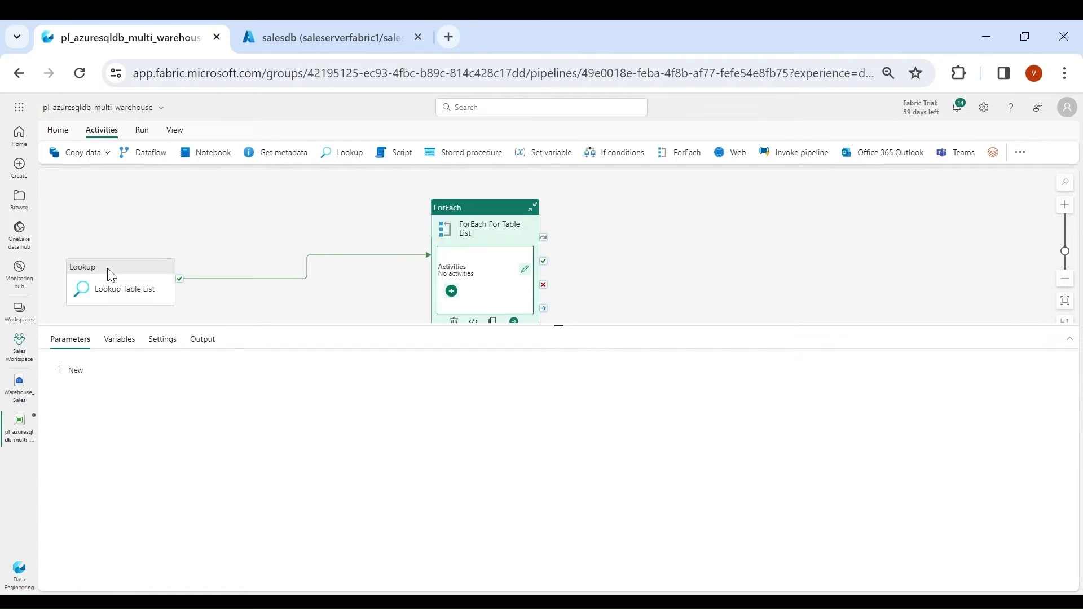
pyautogui.click(141, 319)
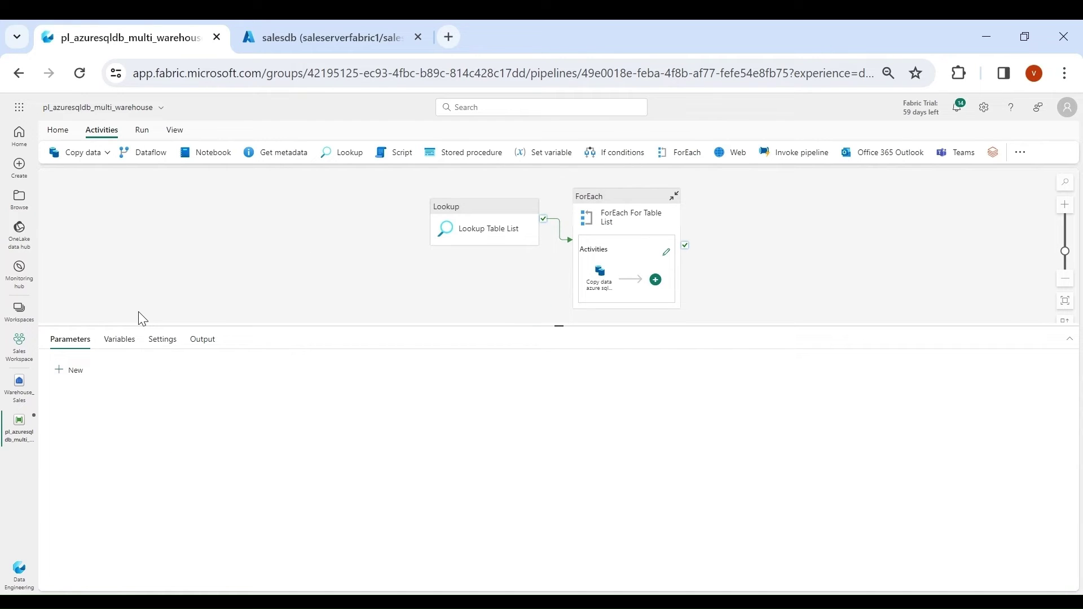
pyautogui.click(118, 341)
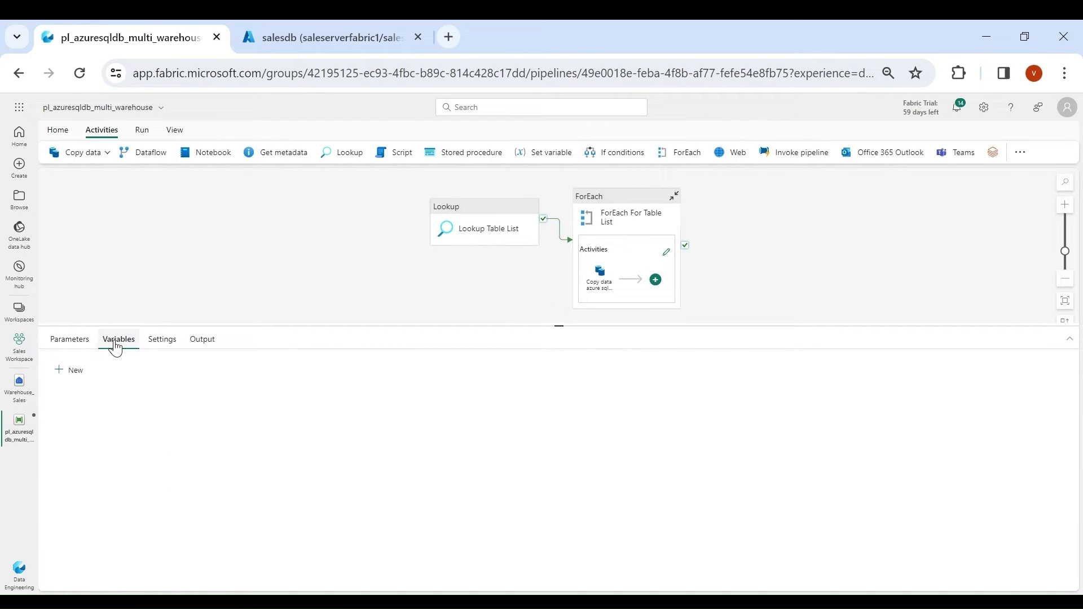
pyautogui.click(75, 370)
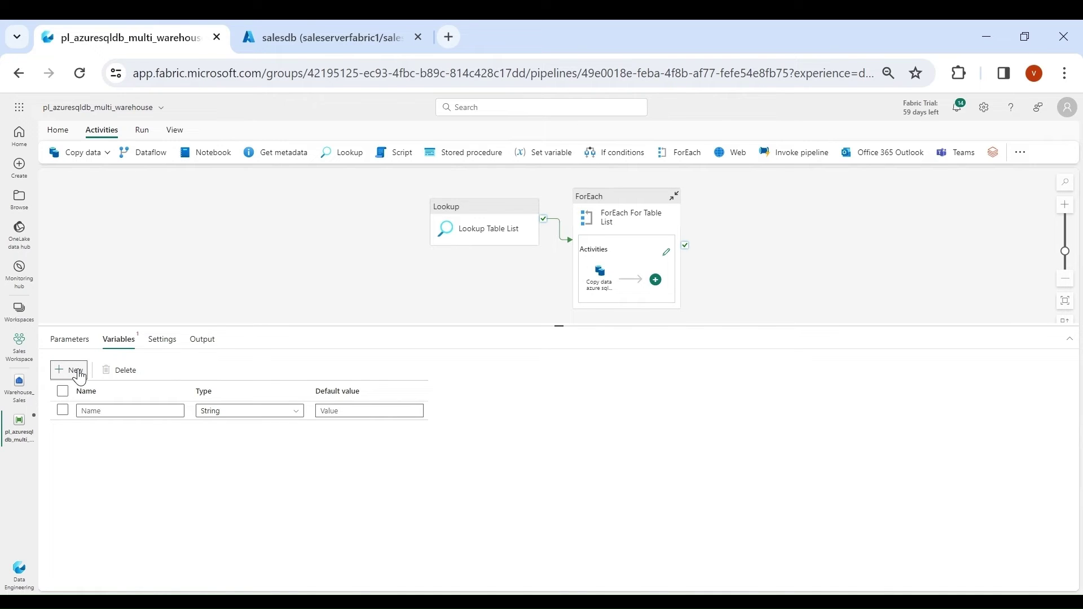
pyautogui.click(75, 371)
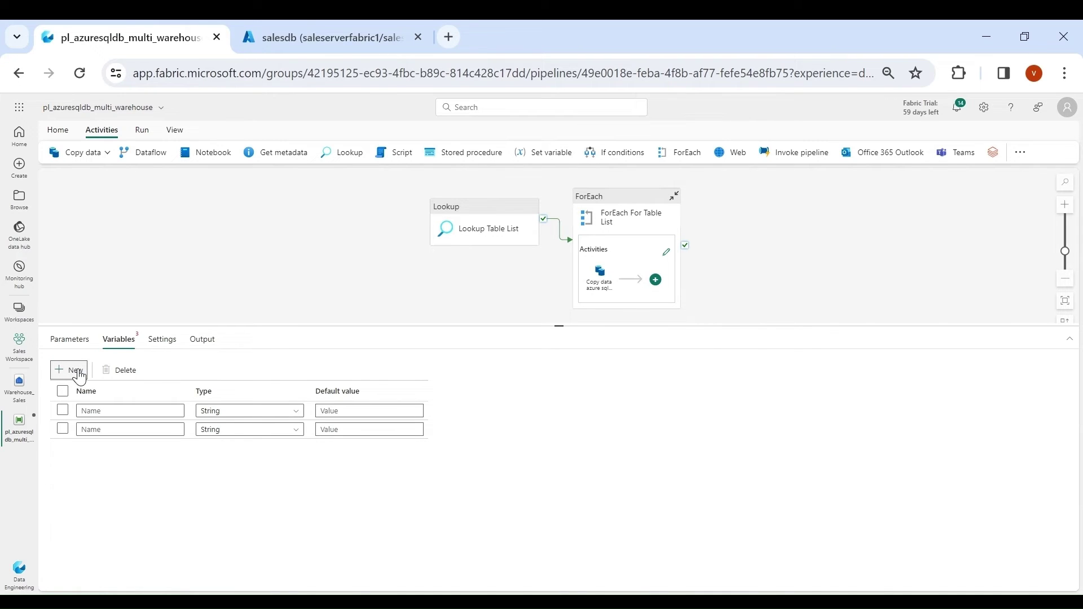
pyautogui.click(135, 410)
pyautogui.write('Schema_Name')
pyautogui.click(124, 429)
pyautogui.write('Table_Name')
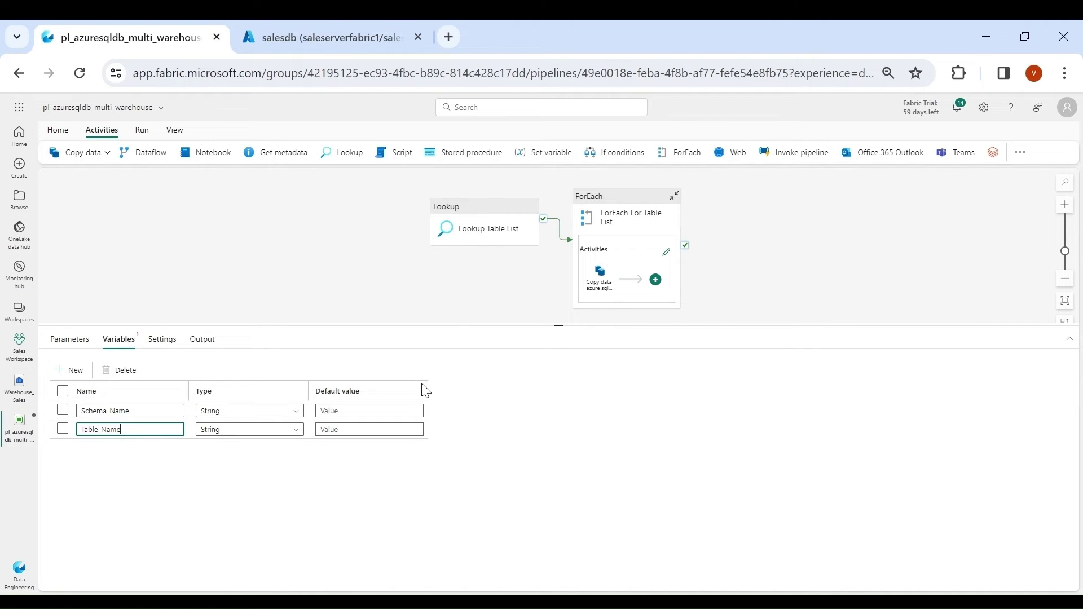
pyautogui.click(456, 300)
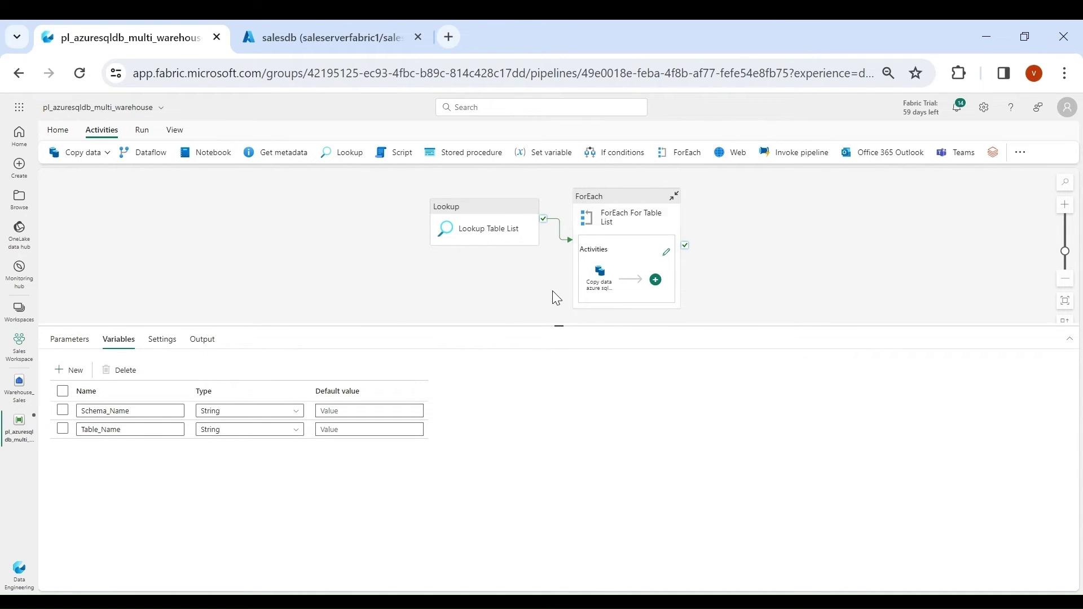
# Step: Inside ForEach For Table List, add two Set variable activities before the Copy data activity and connect both to it on success
pyautogui.click(666, 253)
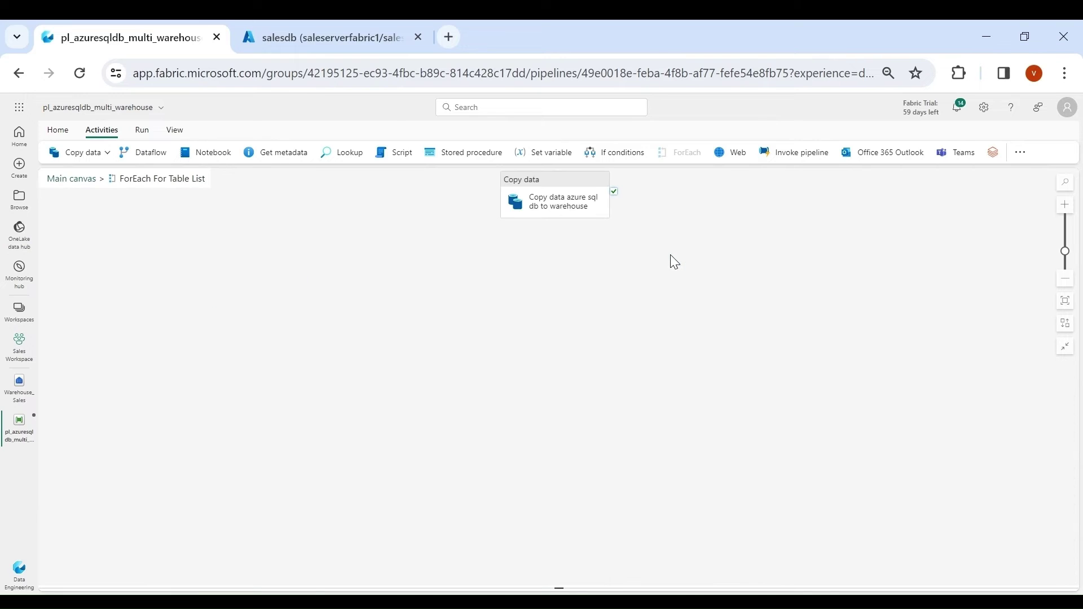
pyautogui.click(509, 211)
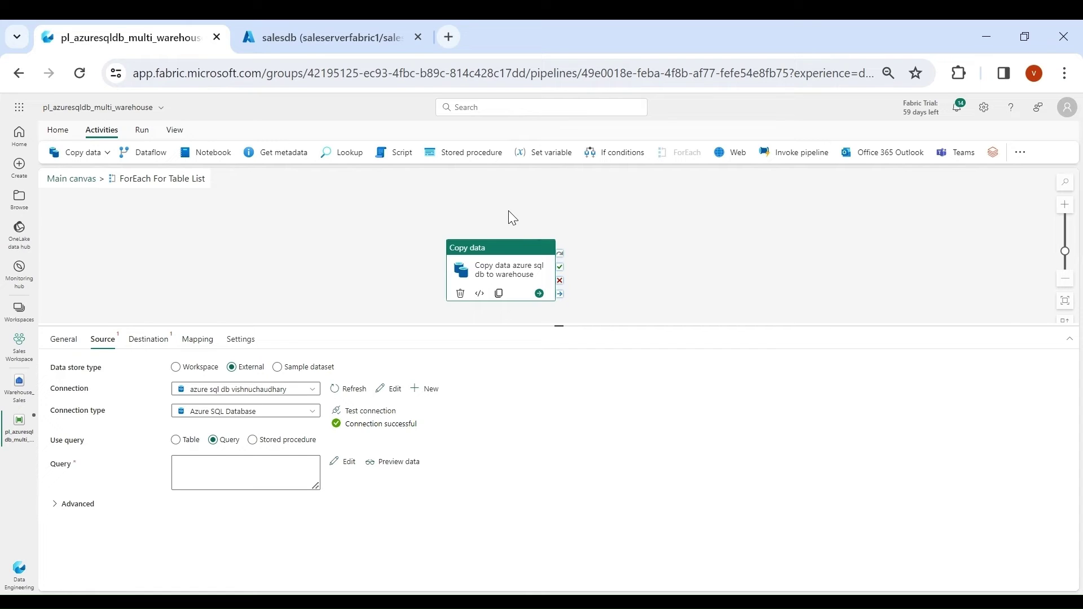
pyautogui.click(539, 153)
pyautogui.click(537, 153)
pyautogui.moveTo(606, 270); pyautogui.dragTo(297, 237)
pyautogui.moveTo(753, 276); pyautogui.dragTo(303, 302)
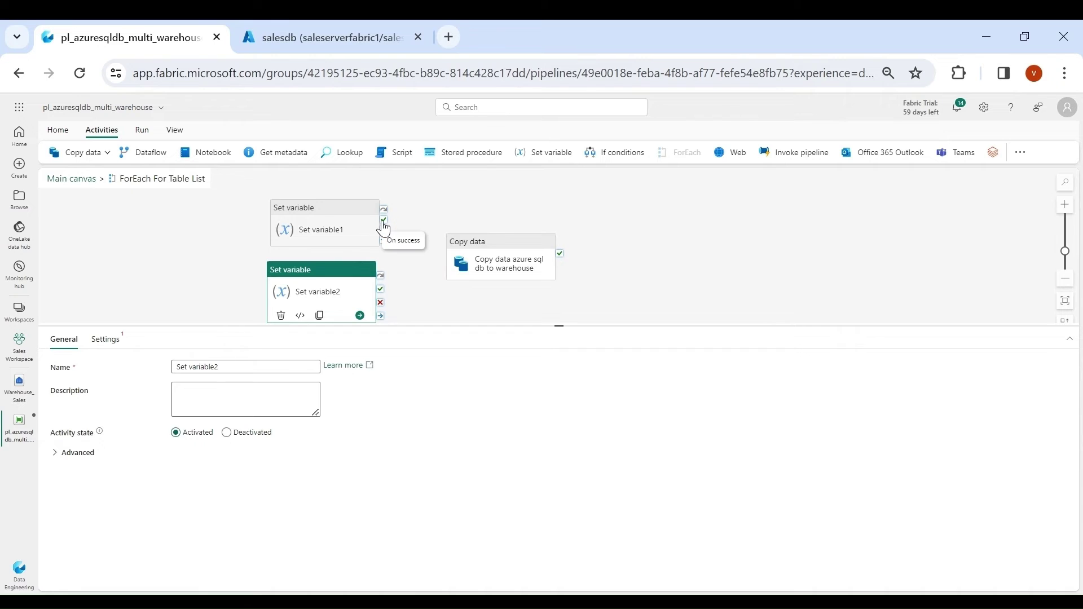
pyautogui.moveTo(383, 219); pyautogui.dragTo(474, 259)
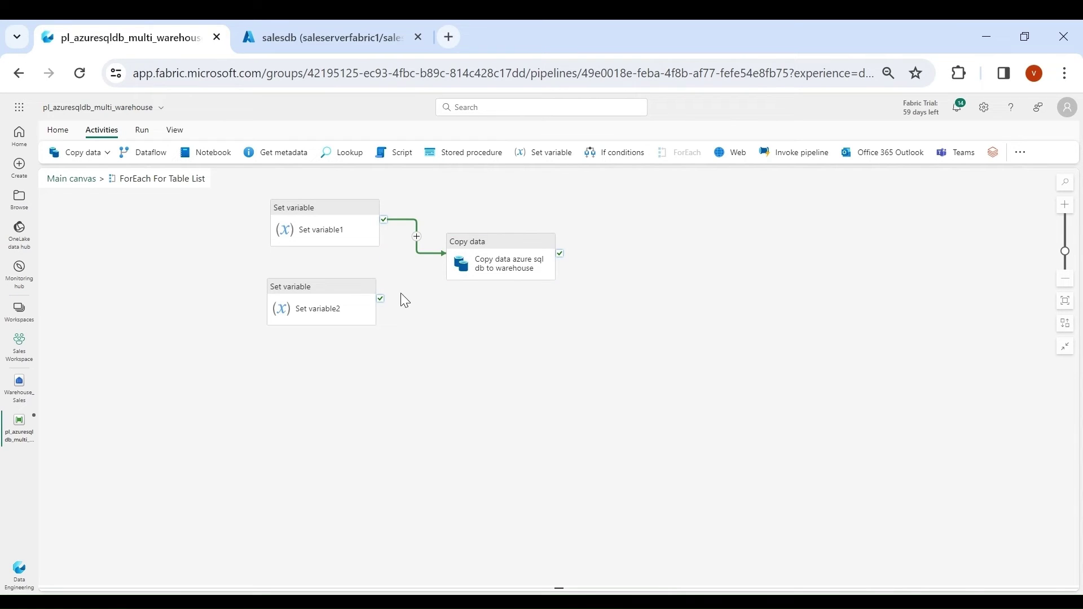
pyautogui.moveTo(381, 302); pyautogui.dragTo(471, 261)
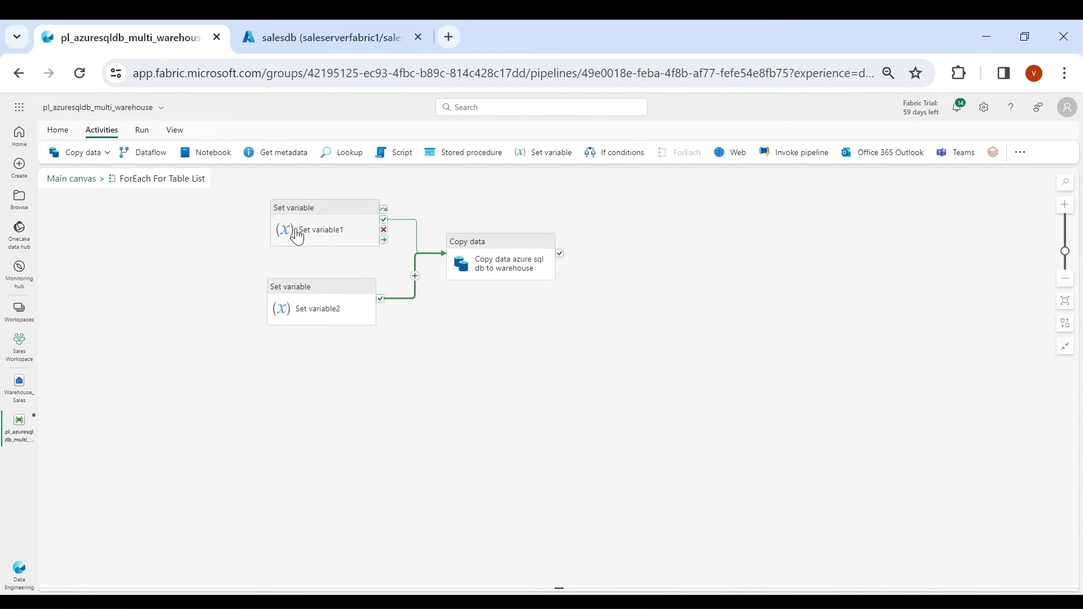
# Step: Rename the first Set variable activity as table name and assign it to the pipeline variable Table_Name
pyautogui.click(291, 204)
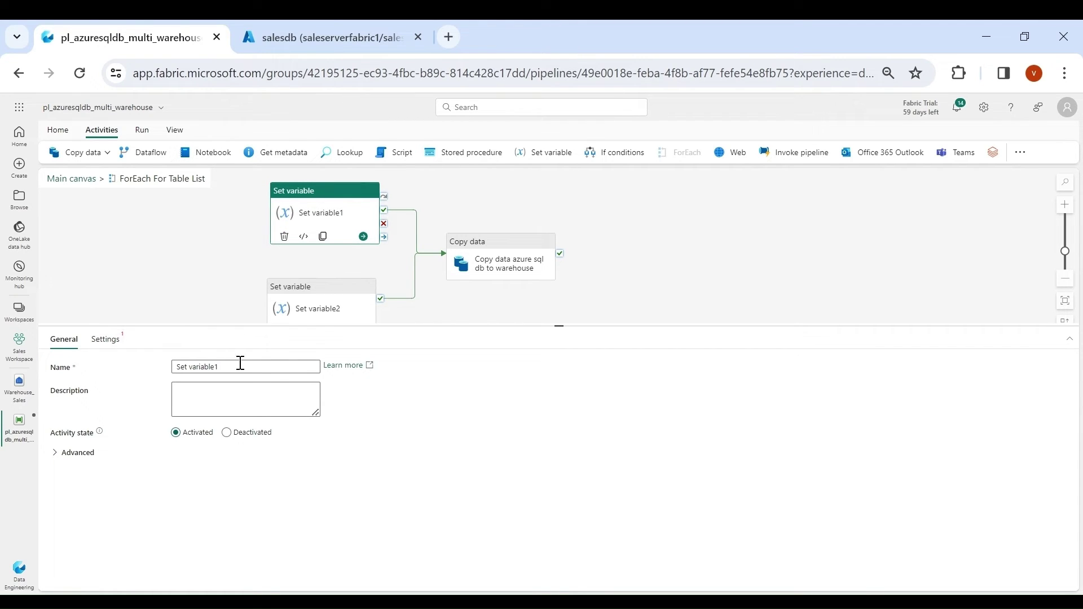
pyautogui.moveTo(263, 366); pyautogui.dragTo(115, 371)
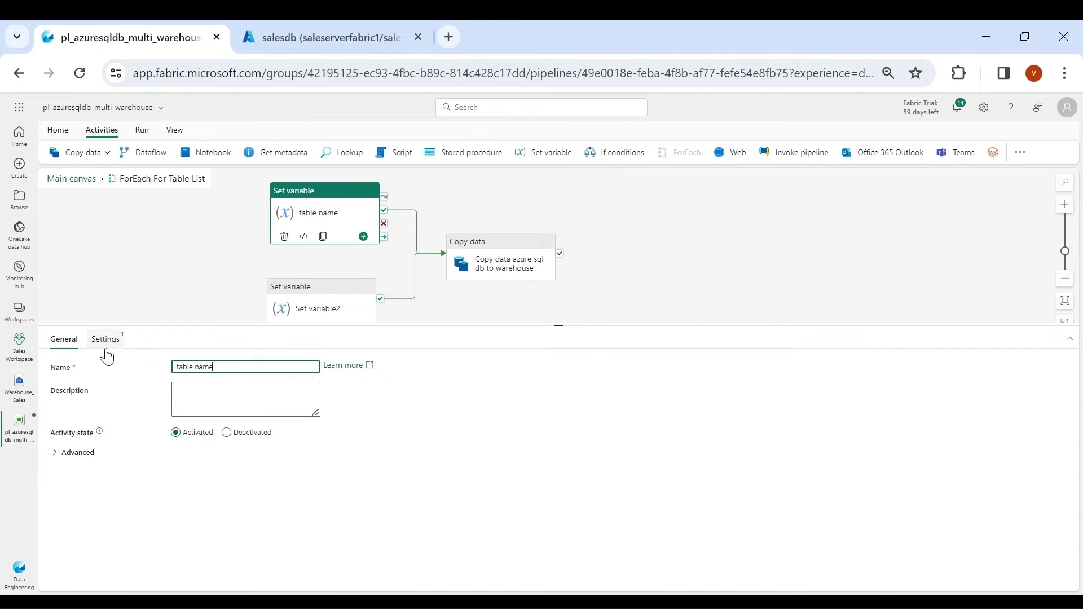
pyautogui.click(105, 340)
pyautogui.click(241, 391)
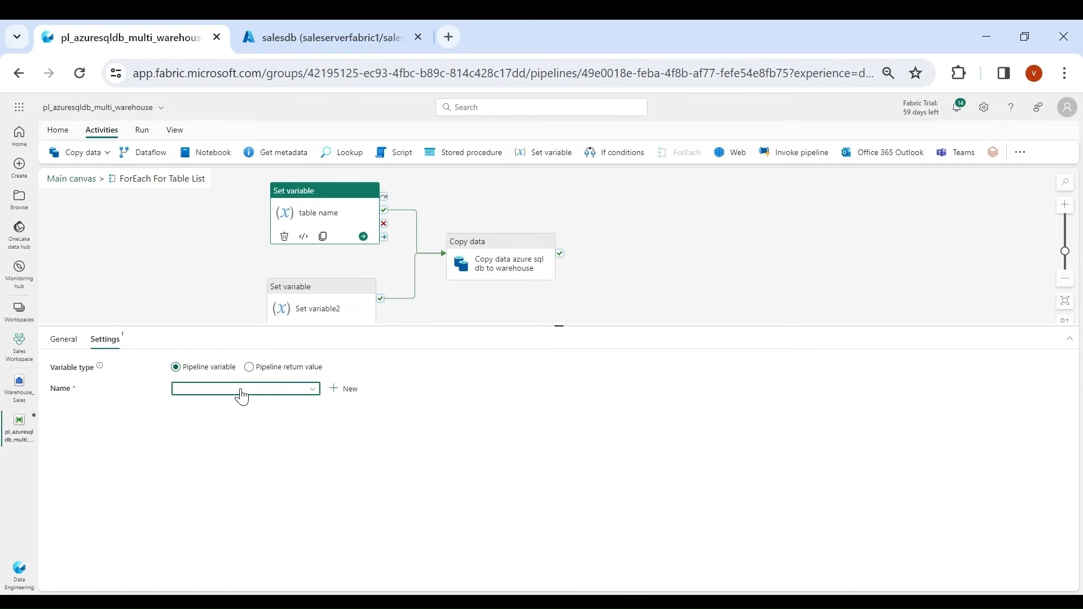
pyautogui.click(228, 423)
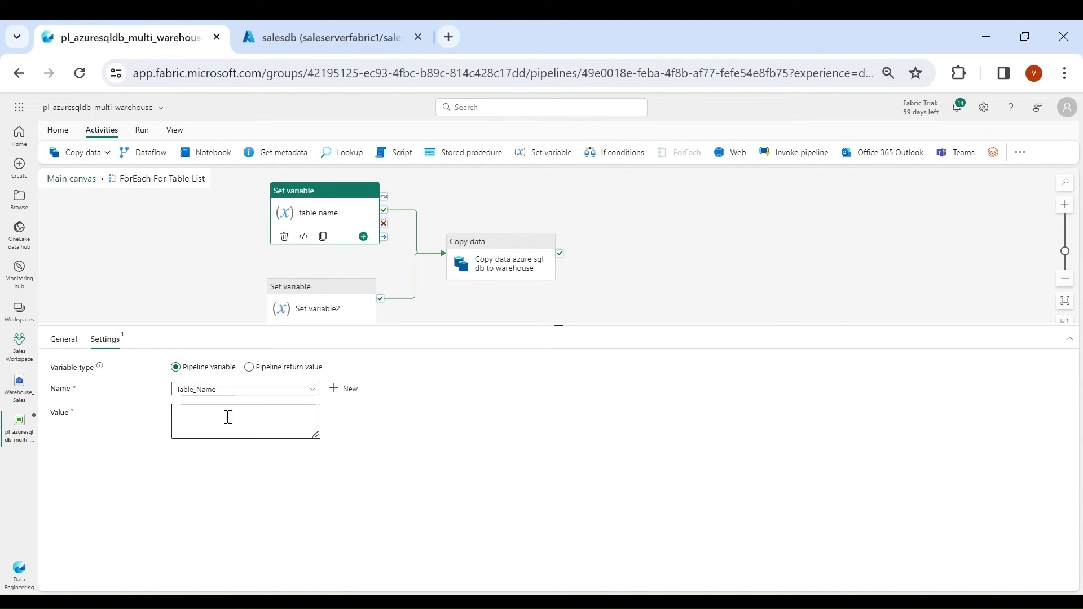
pyautogui.click(251, 420)
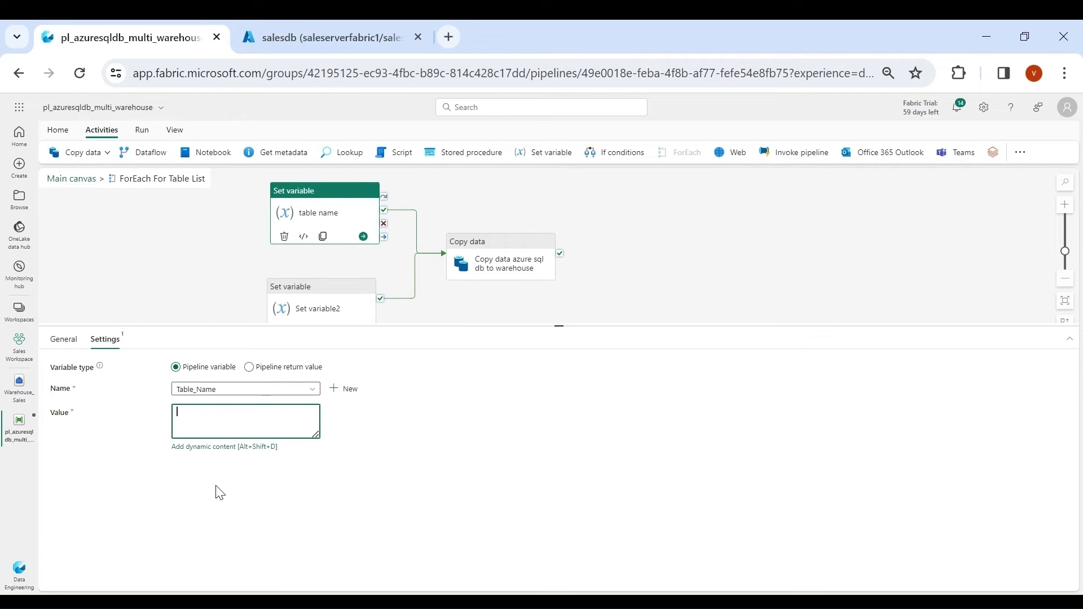
pyautogui.click(192, 448)
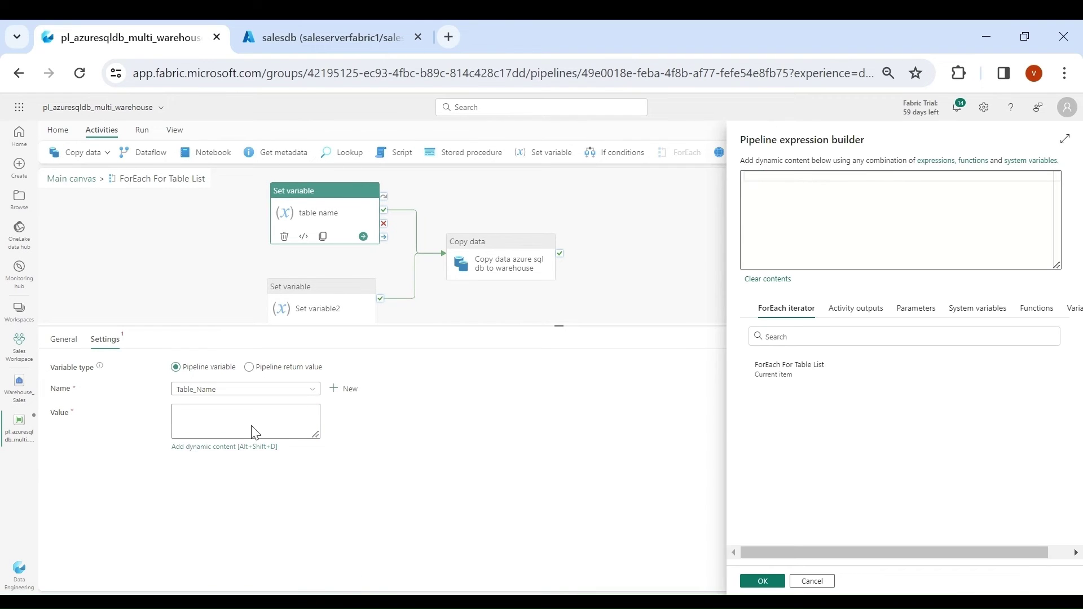
pyautogui.click(799, 384)
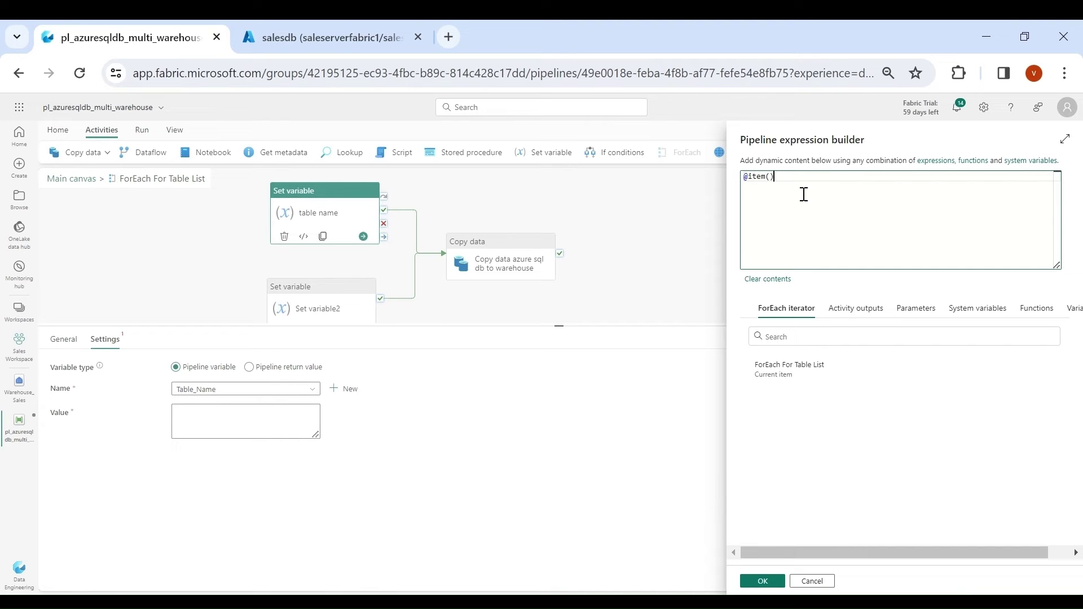
pyautogui.write('.Table_Name')
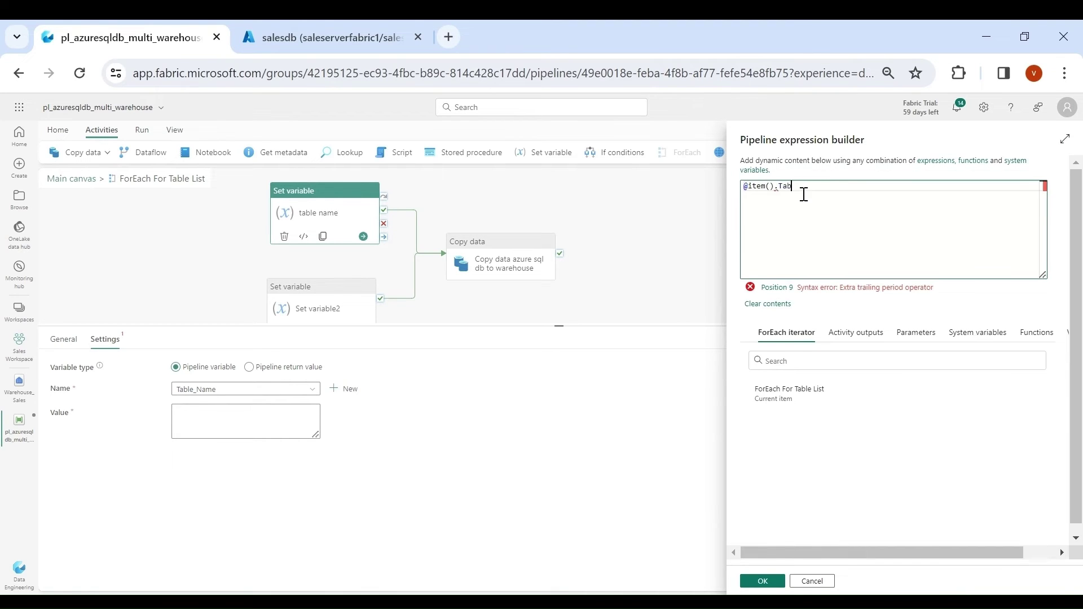
pyautogui.doubleClick(794, 179)
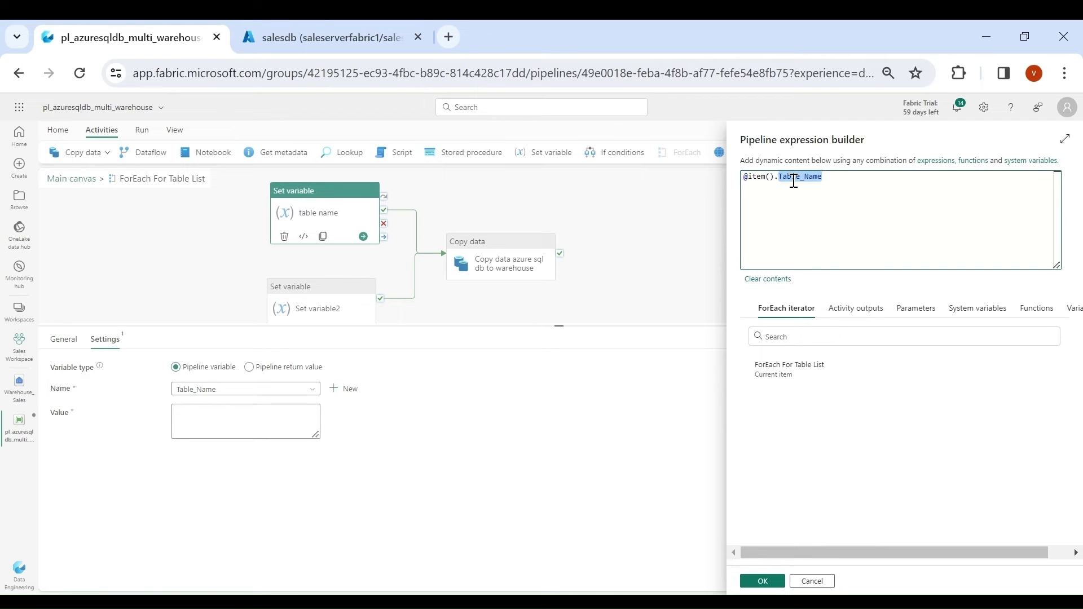
pyautogui.click(762, 581)
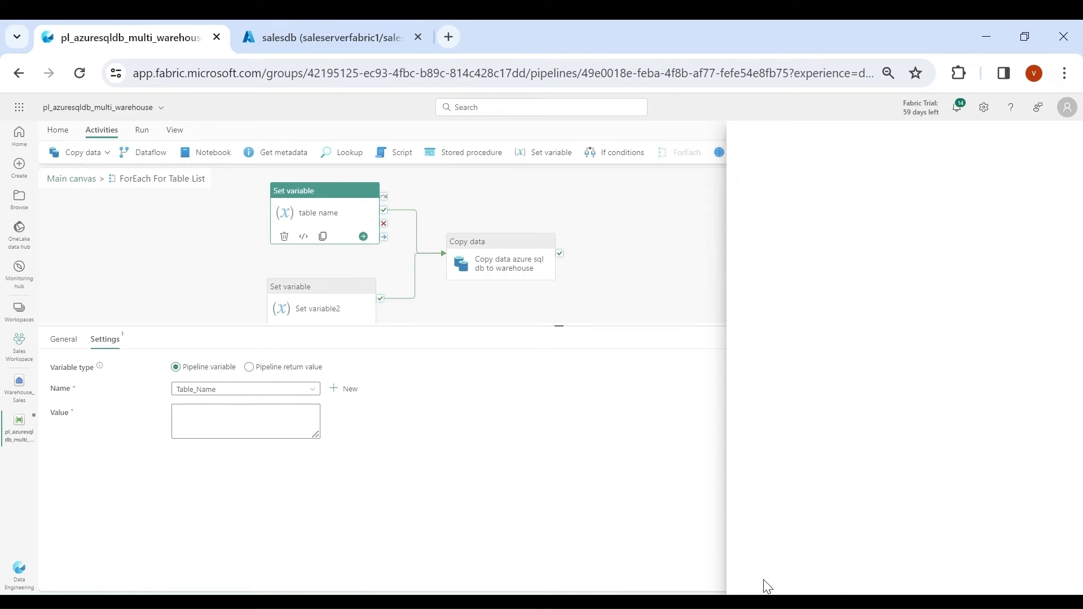
# Step: Rename the second Set variable activity as schema name and assign it to the pipeline variable Schema_Name
pyautogui.click(311, 295)
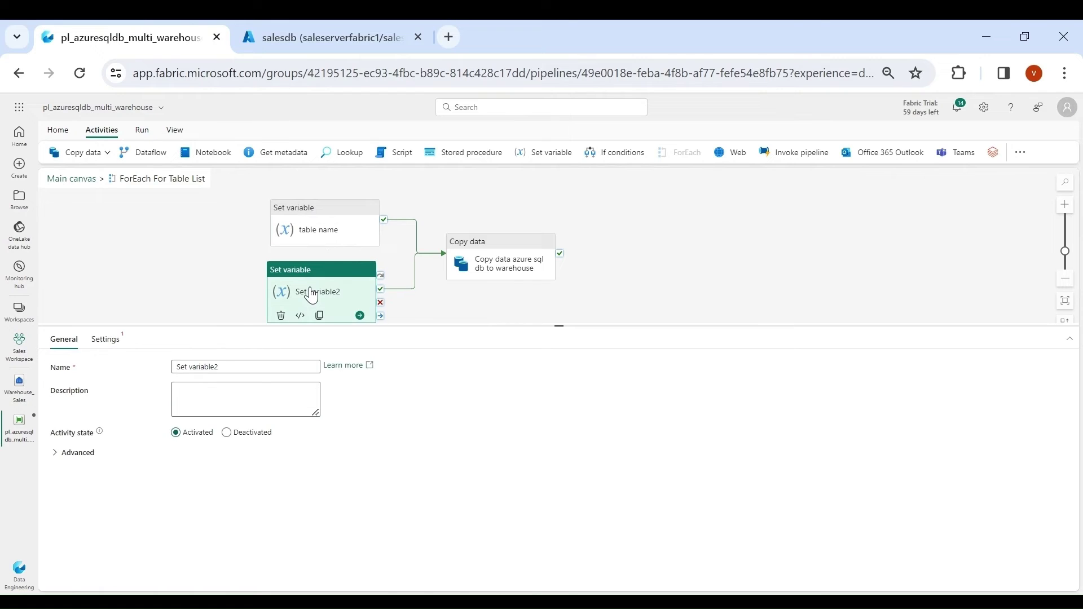
pyautogui.click(225, 368)
pyautogui.hotkey('ctrl', 'a')
pyautogui.write('schen')
pyautogui.write('a name')
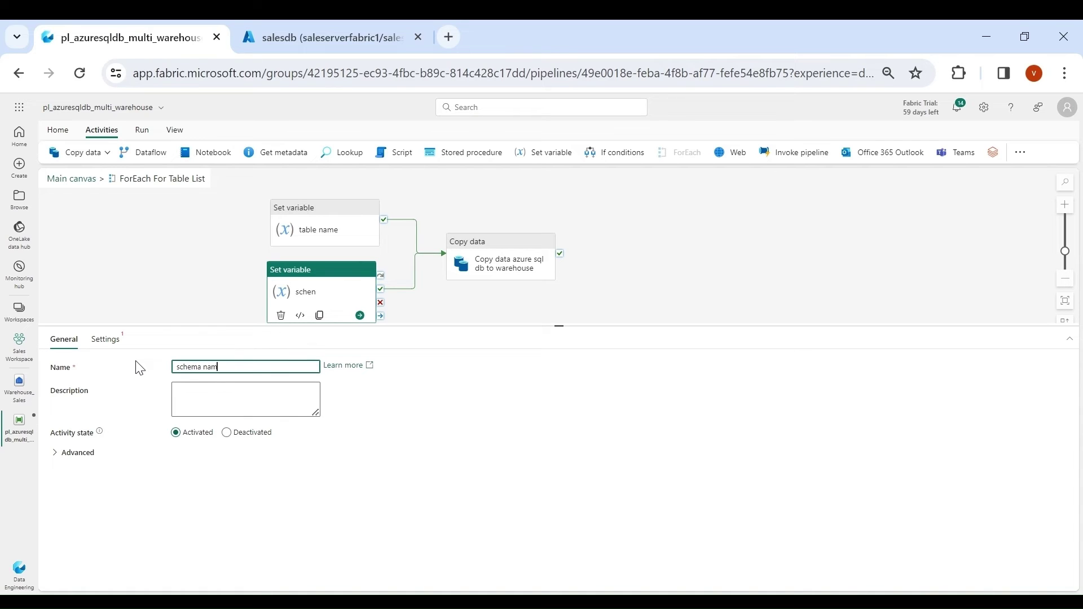
pyautogui.click(107, 340)
pyautogui.click(223, 395)
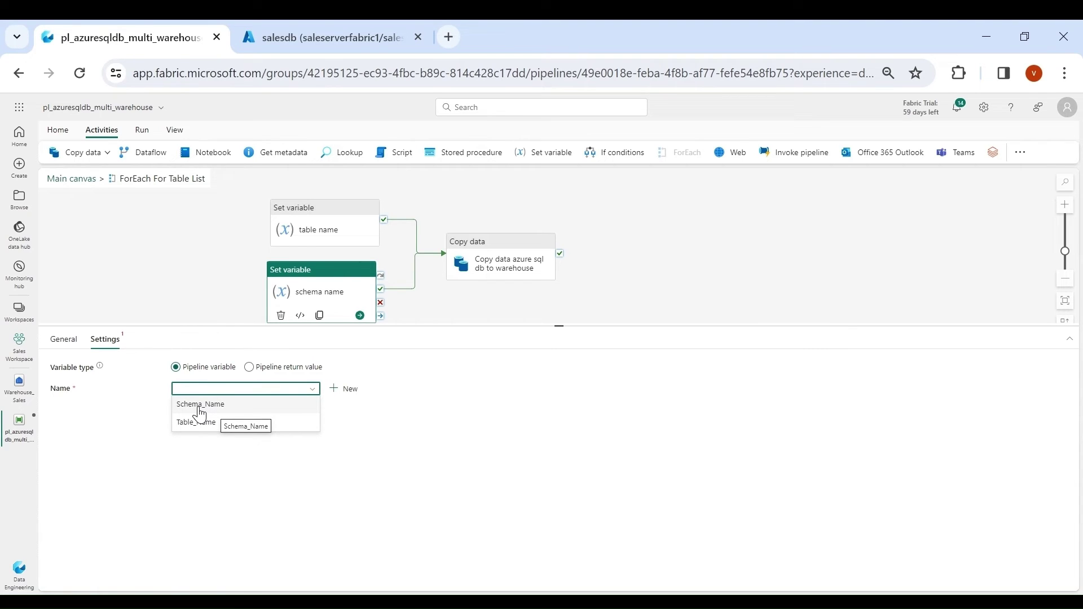
pyautogui.click(200, 404)
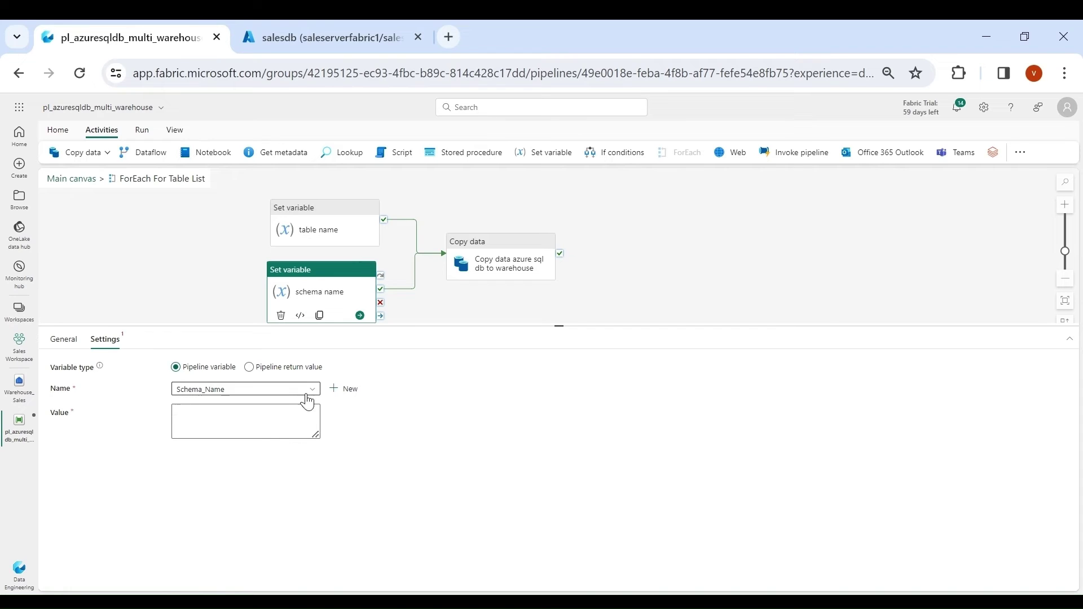
pyautogui.click(246, 425)
pyautogui.click(239, 448)
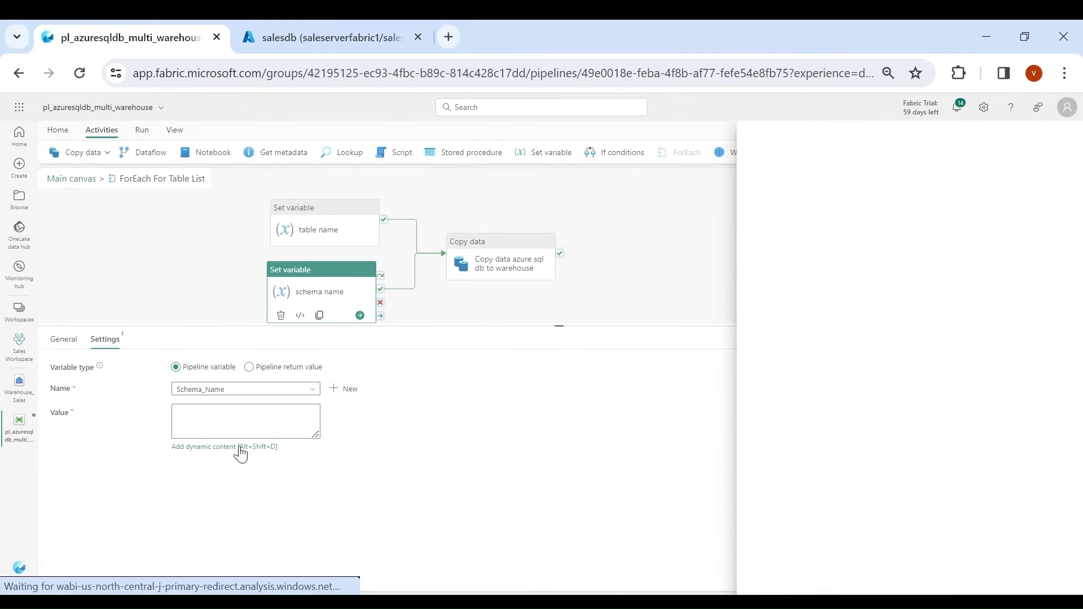
pyautogui.click(800, 373)
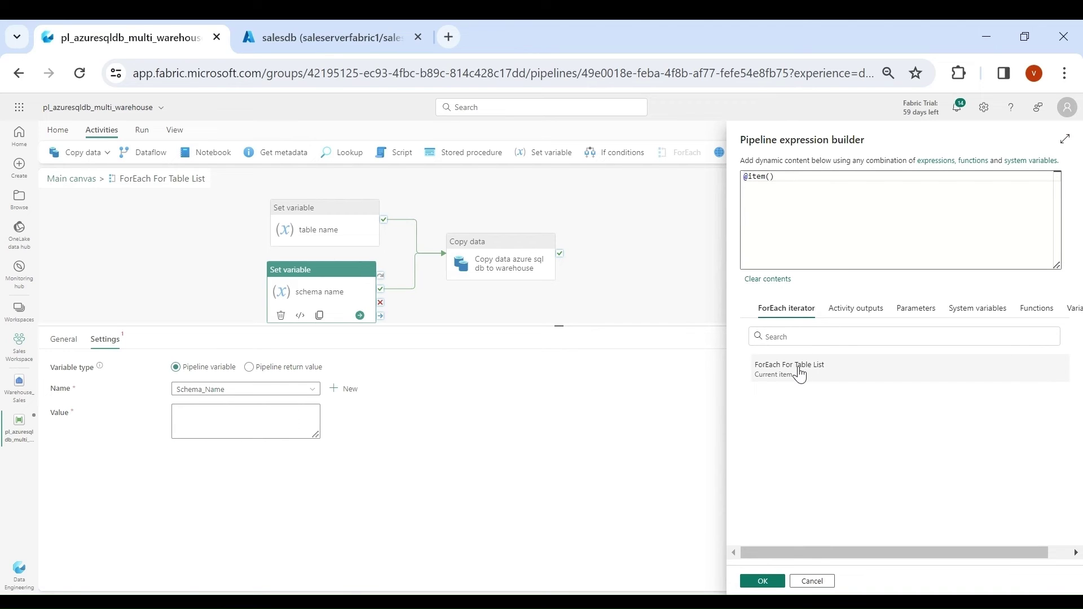
pyautogui.click(828, 207)
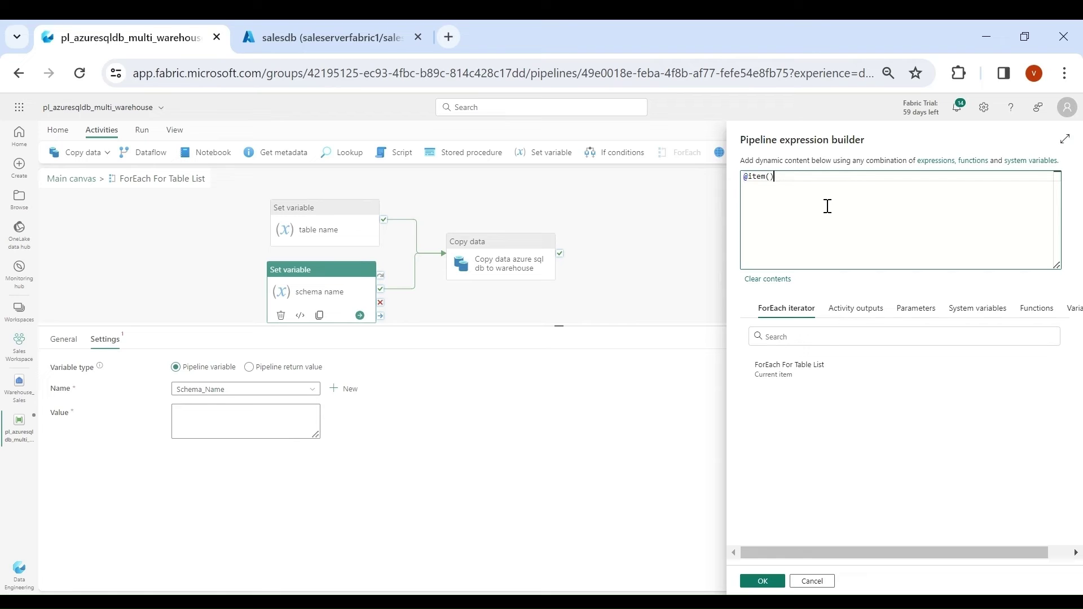
pyautogui.write('hema_nam')
pyautogui.press('BackSpace')
pyautogui.press('BackSpace')
pyautogui.write('ame')
pyautogui.click(762, 580)
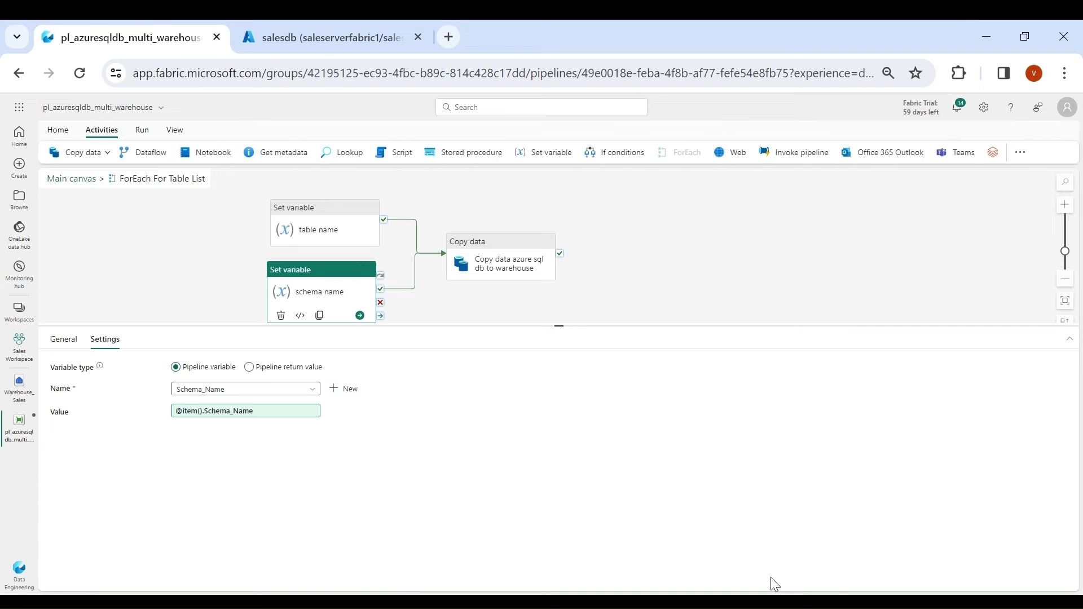
pyautogui.click(491, 252)
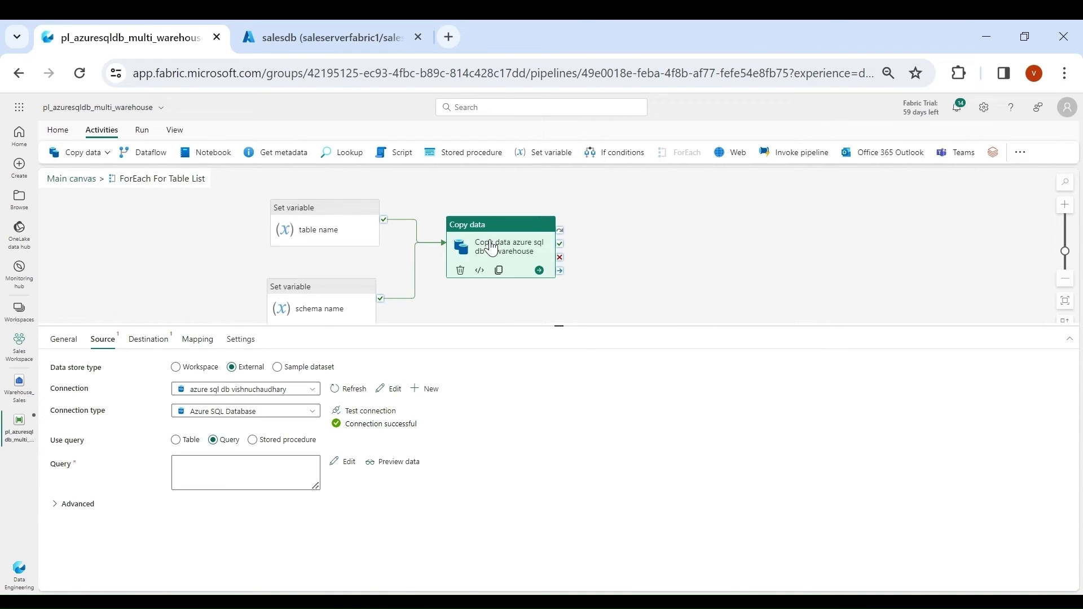
pyautogui.click(241, 472)
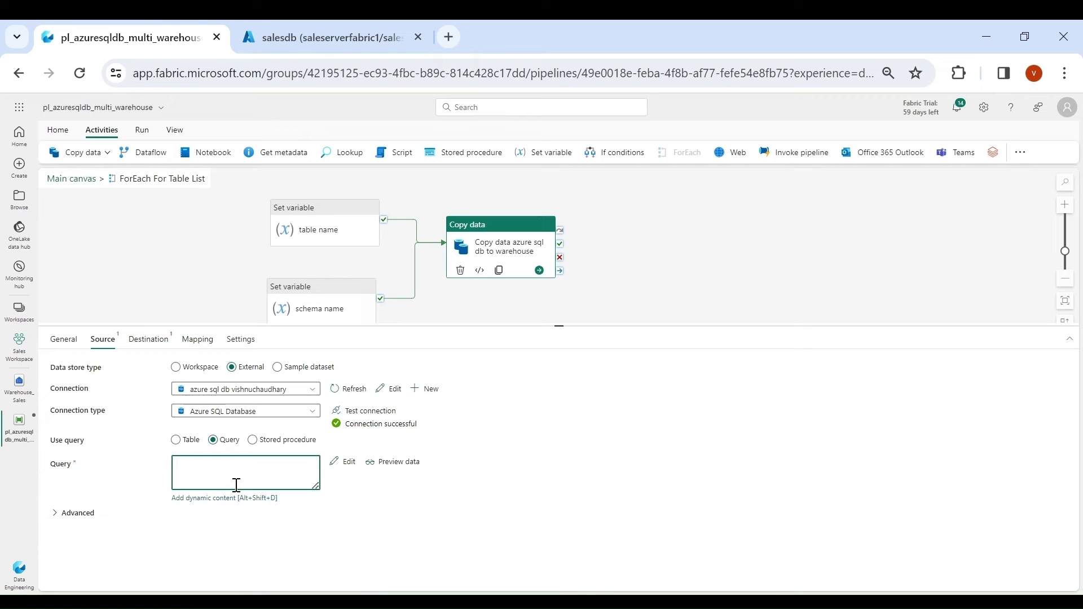
pyautogui.click(223, 499)
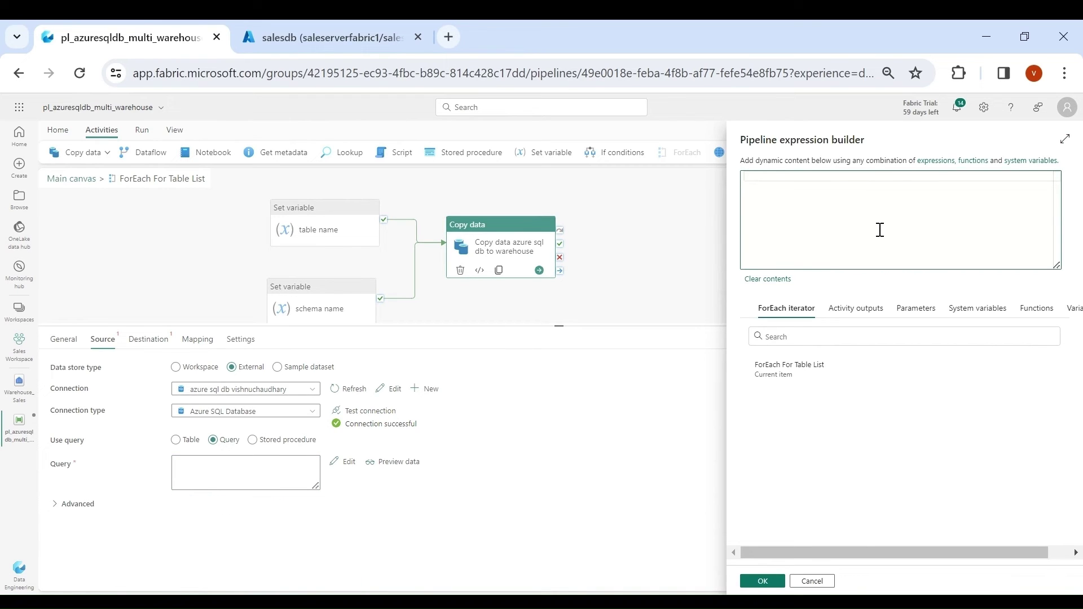
pyautogui.write("@concat('select * from ',")
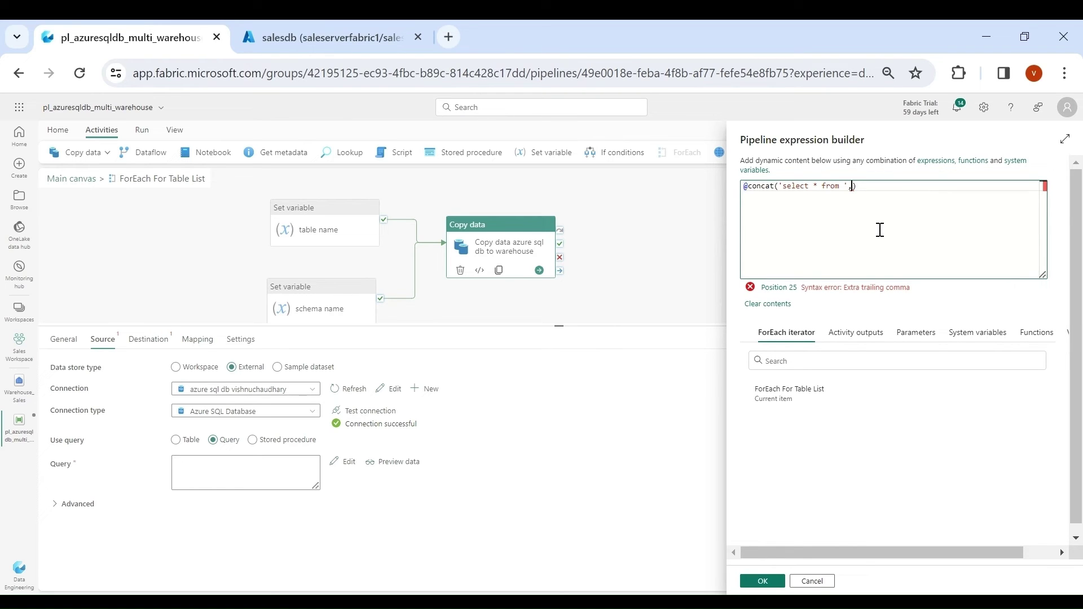
pyautogui.moveTo(992, 552); pyautogui.dragTo(1023, 551)
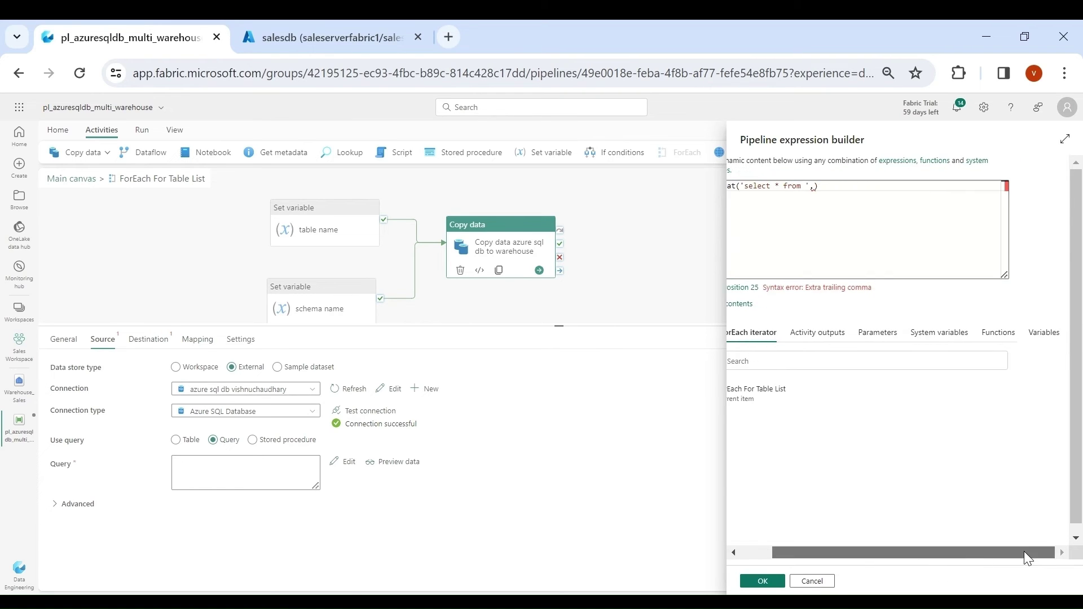
pyautogui.click(1044, 333)
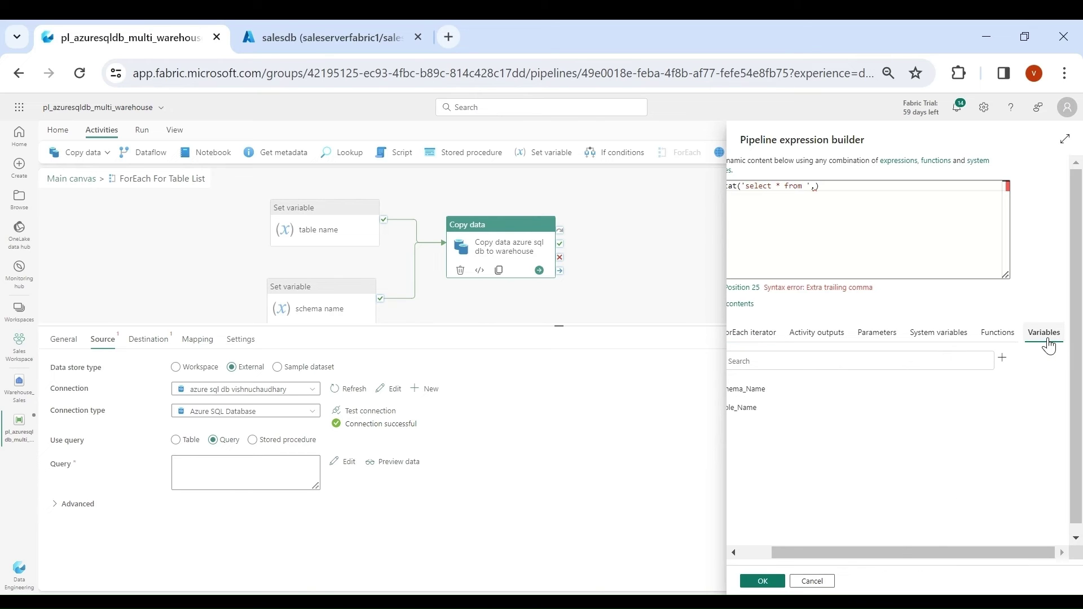
pyautogui.moveTo(875, 552); pyautogui.dragTo(803, 553)
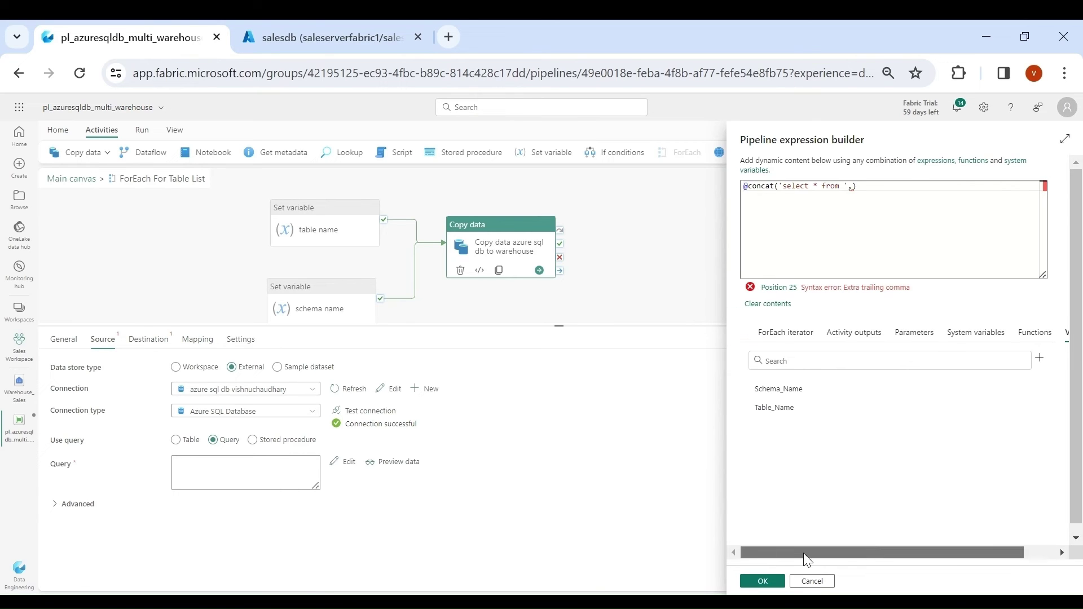
pyautogui.click(813, 399)
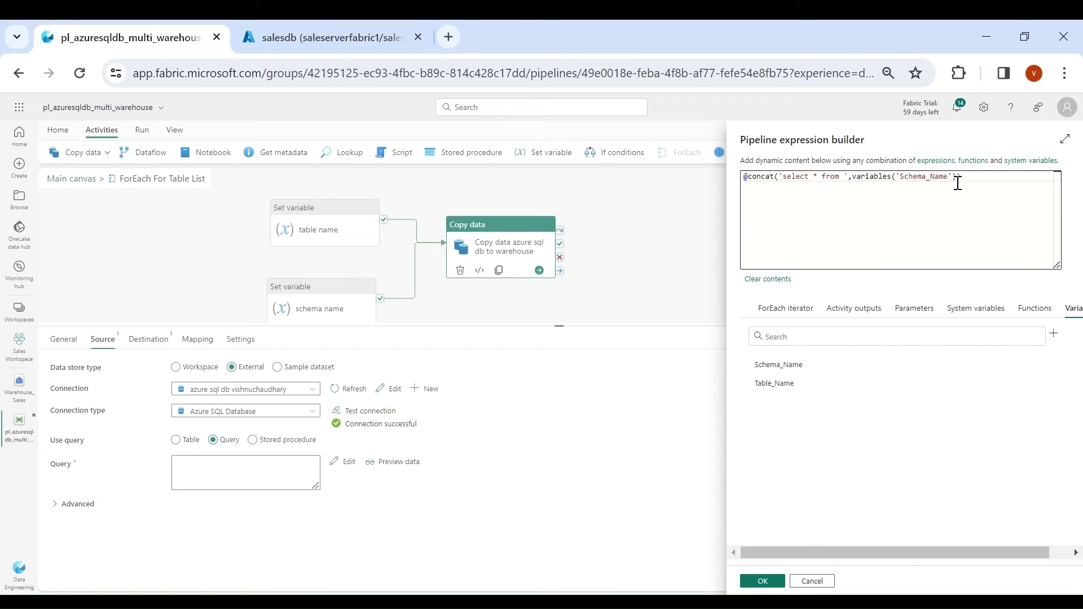
pyautogui.write(",'.',")
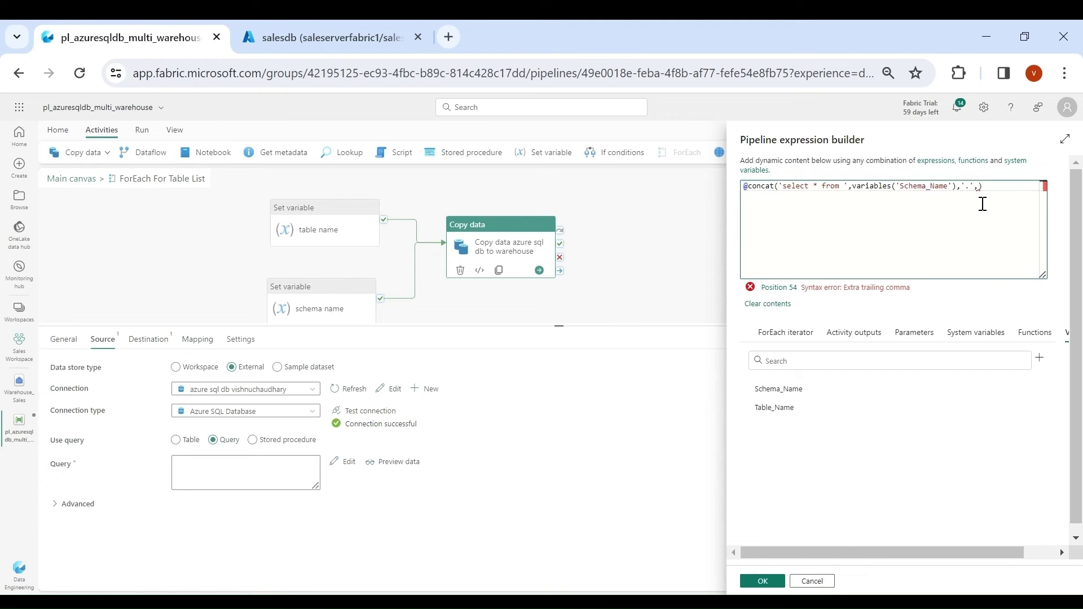
pyautogui.click(797, 410)
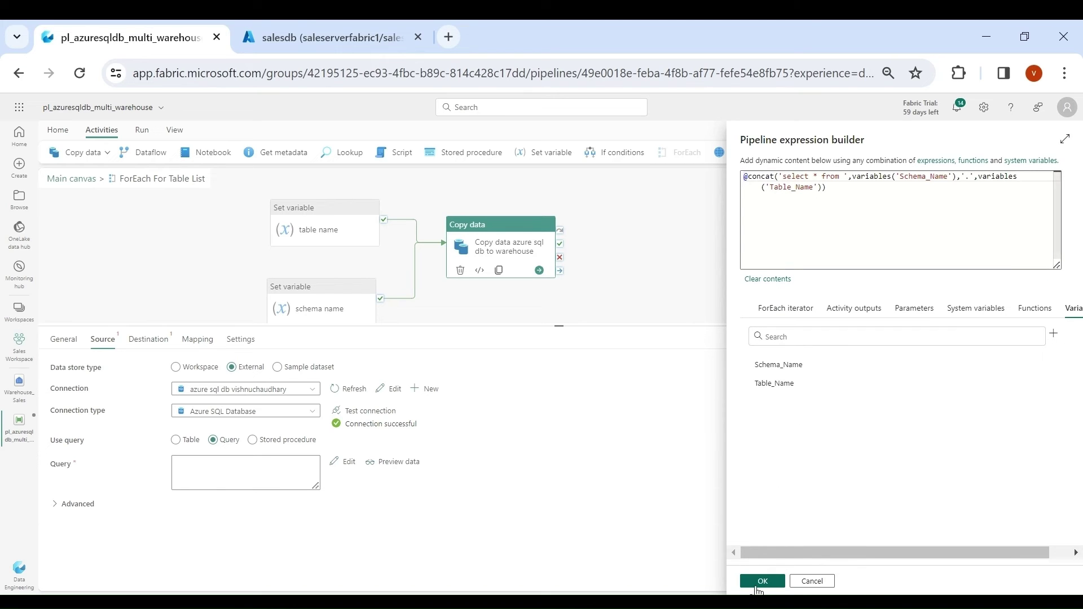
pyautogui.click(762, 581)
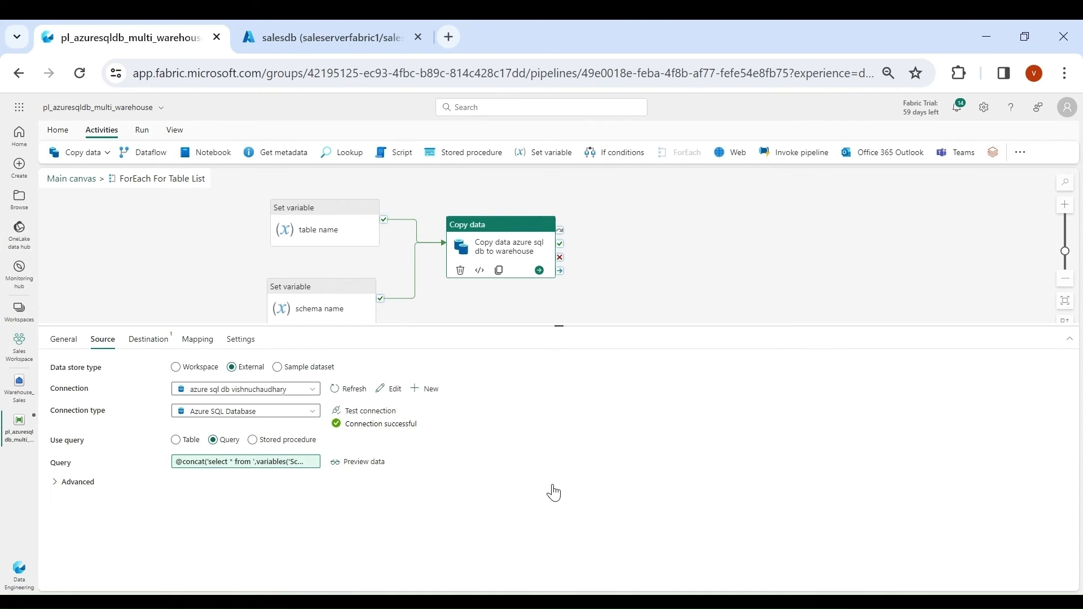
# Step: Preview the Copy data source query using Sales as the Schema_Name value and Customers as the Table_Name value
pyautogui.click(365, 475)
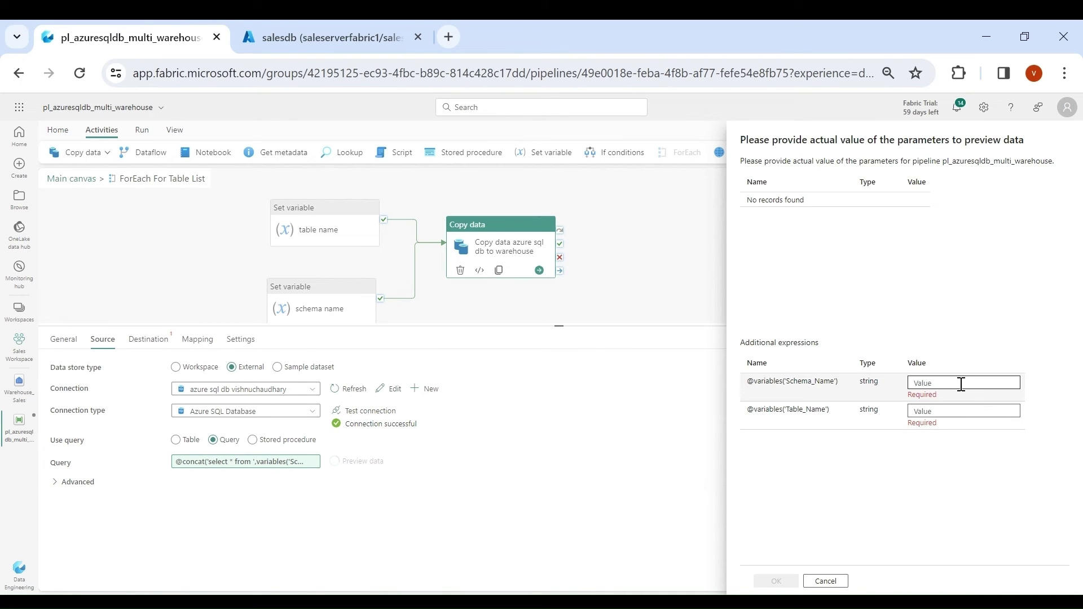
pyautogui.click(961, 384)
pyautogui.write('Sales')
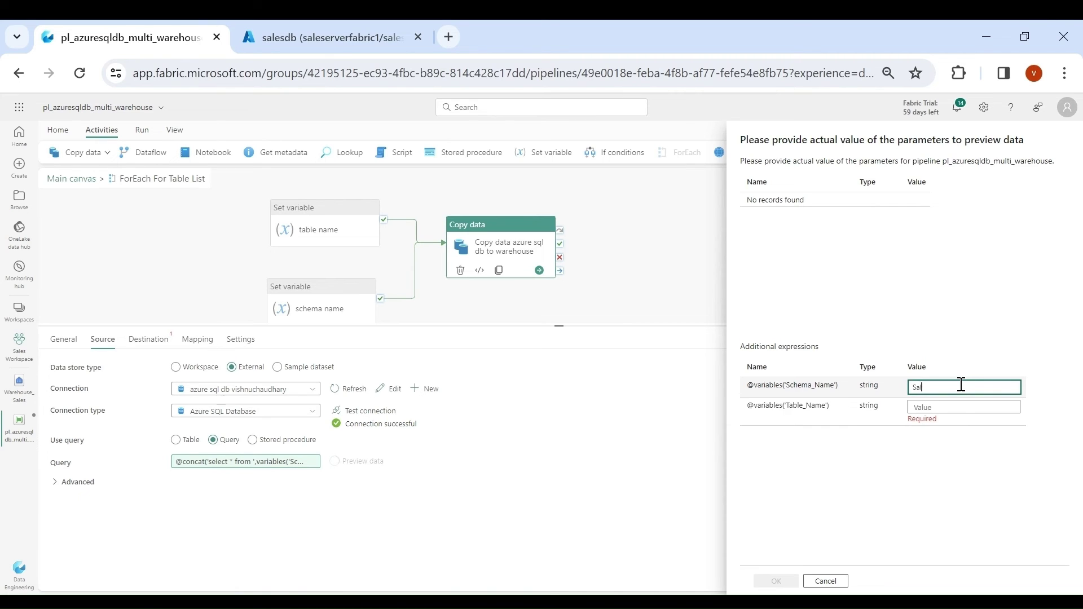
pyautogui.click(957, 405)
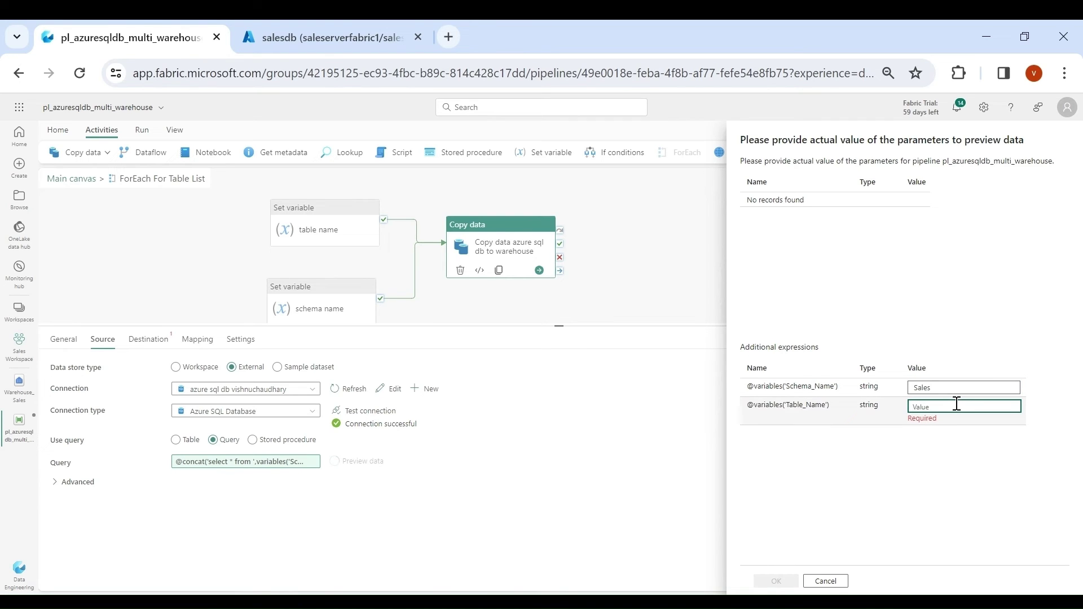
pyautogui.write('Customer')
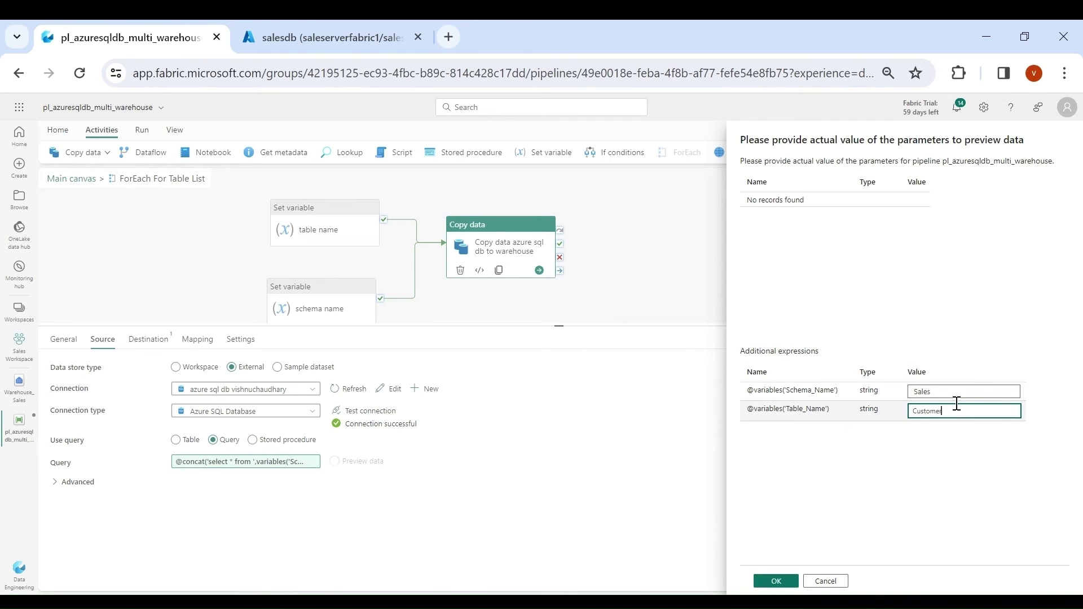
pyautogui.write('s')
pyautogui.click(777, 580)
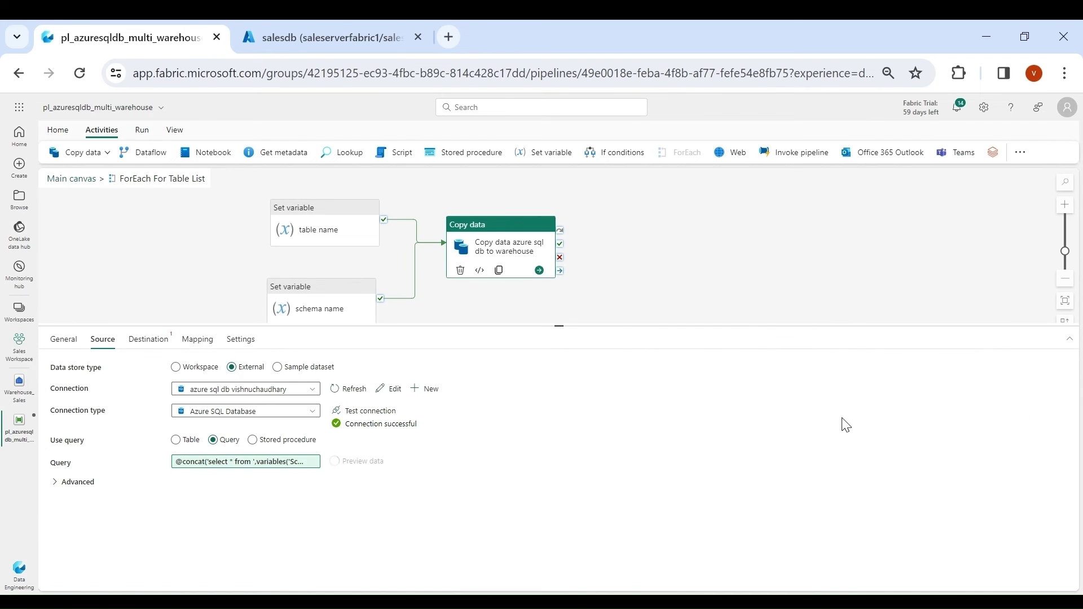
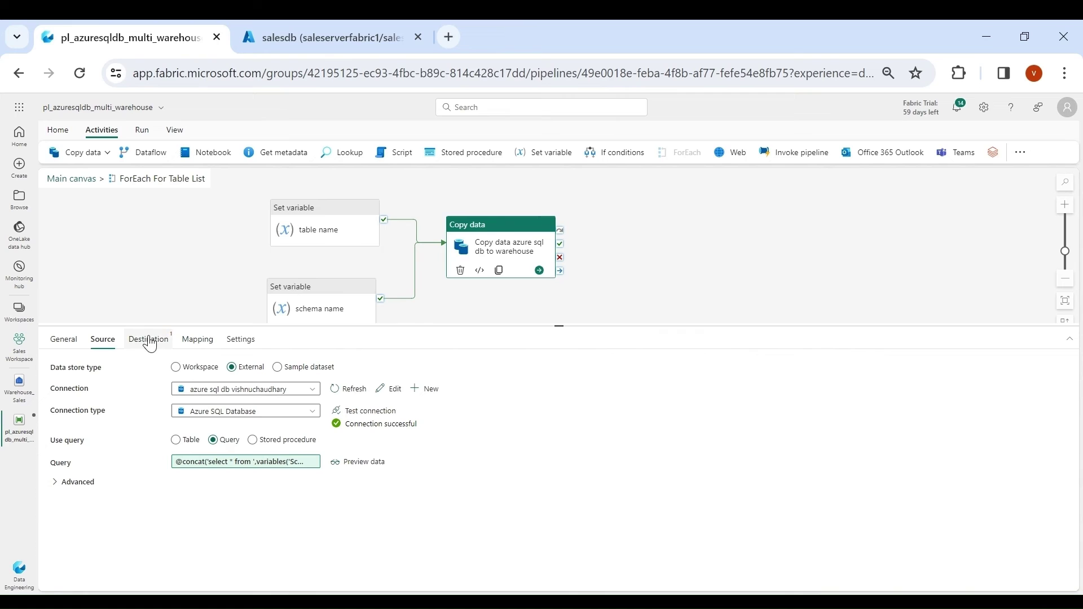
# Step: Set the Copy data activity's destination to the workspace Data Warehouse named Warehouse_Sales
pyautogui.click(149, 342)
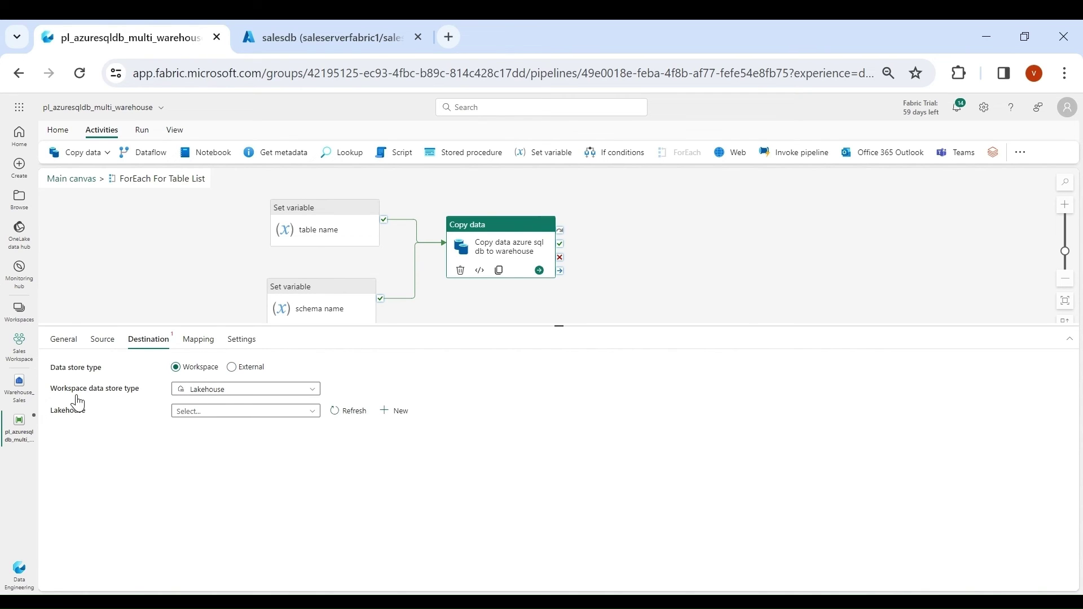
pyautogui.click(213, 390)
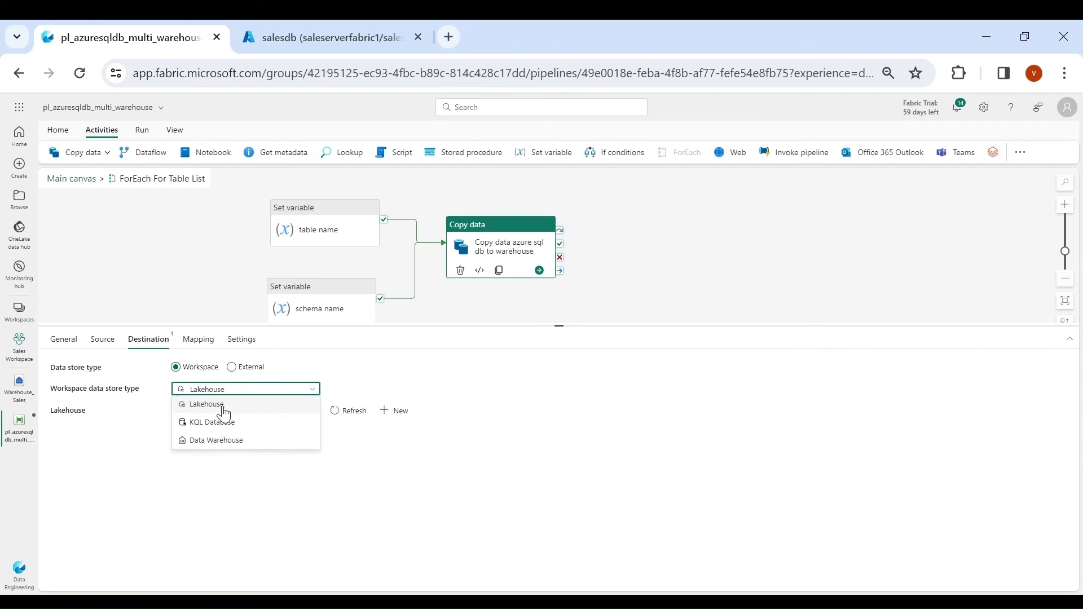
pyautogui.click(229, 441)
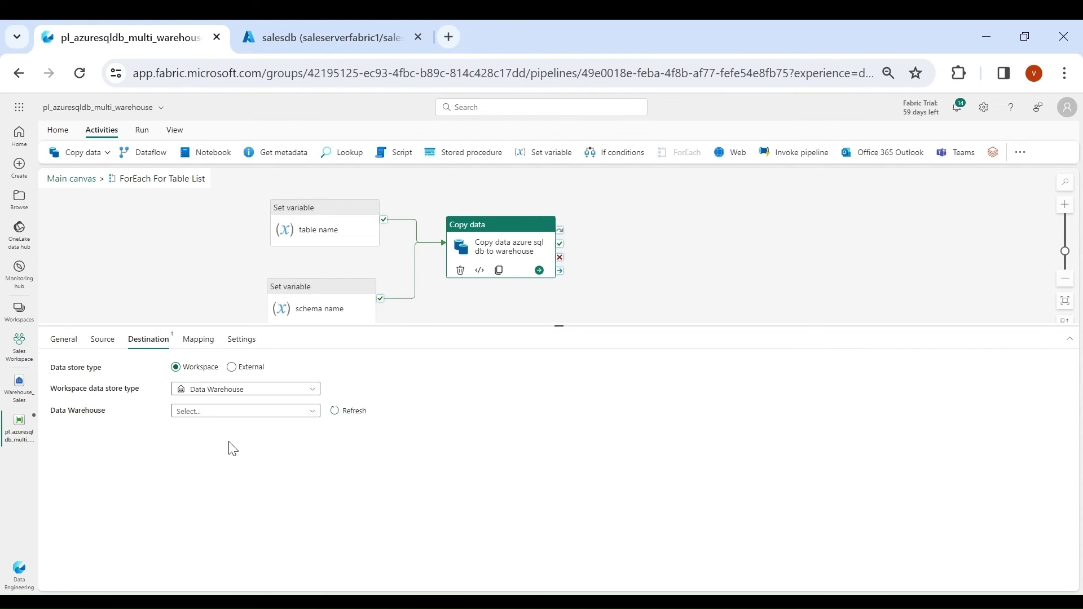
pyautogui.click(211, 413)
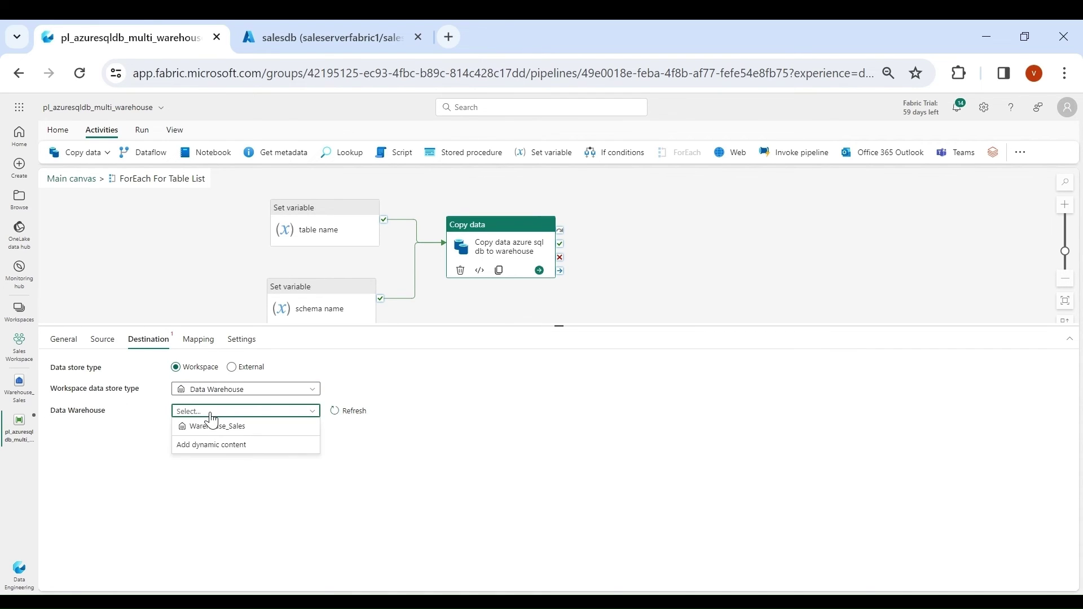
pyautogui.click(213, 427)
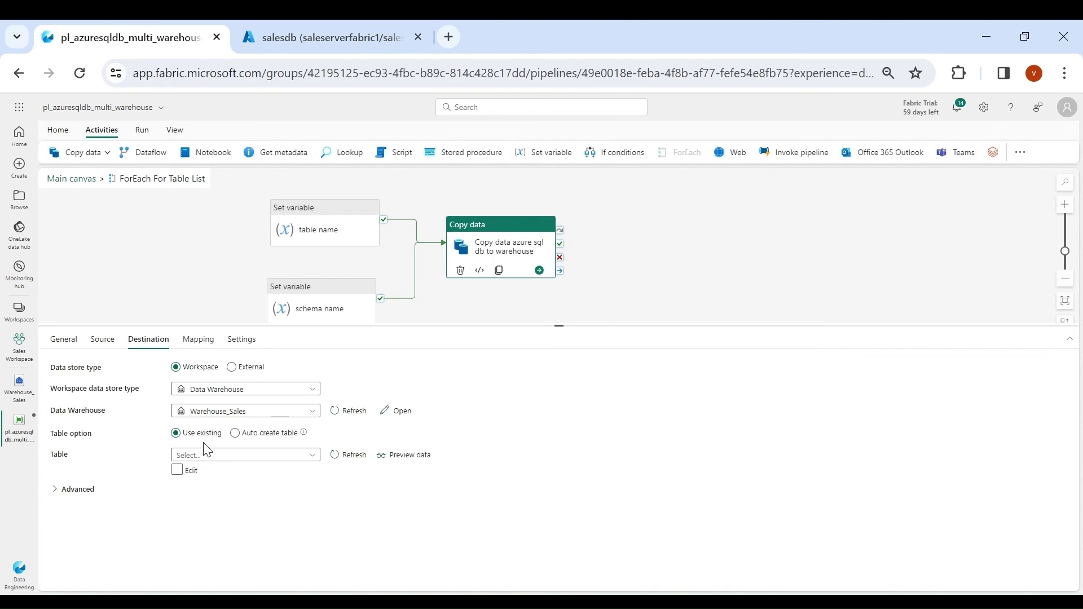
# Step: Enable manual editing of the existing destination table and enter Sales_Stg as its schema name
pyautogui.click(209, 458)
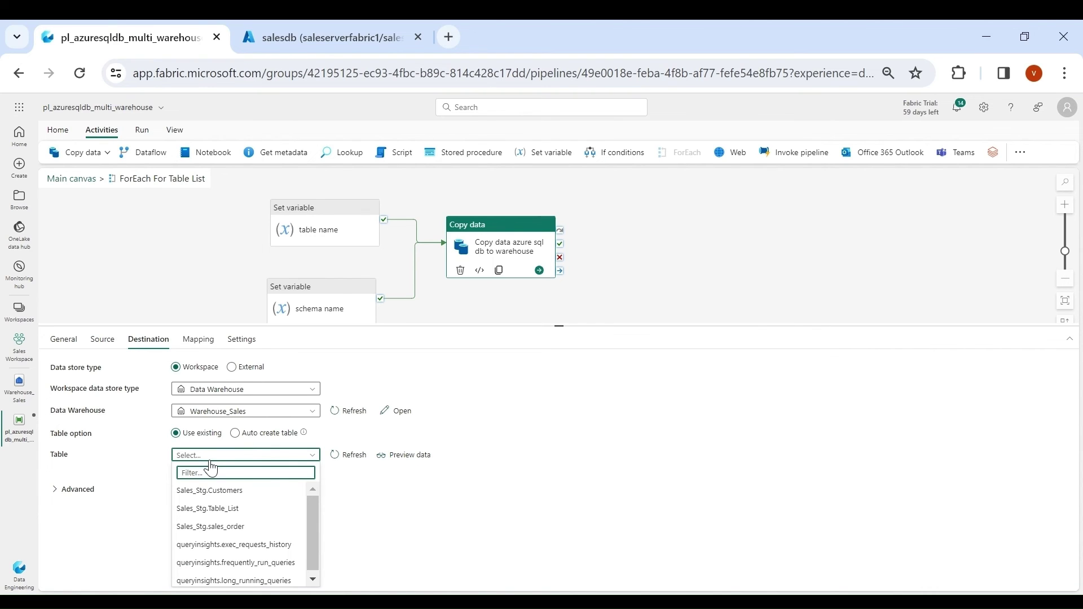
pyautogui.click(209, 460)
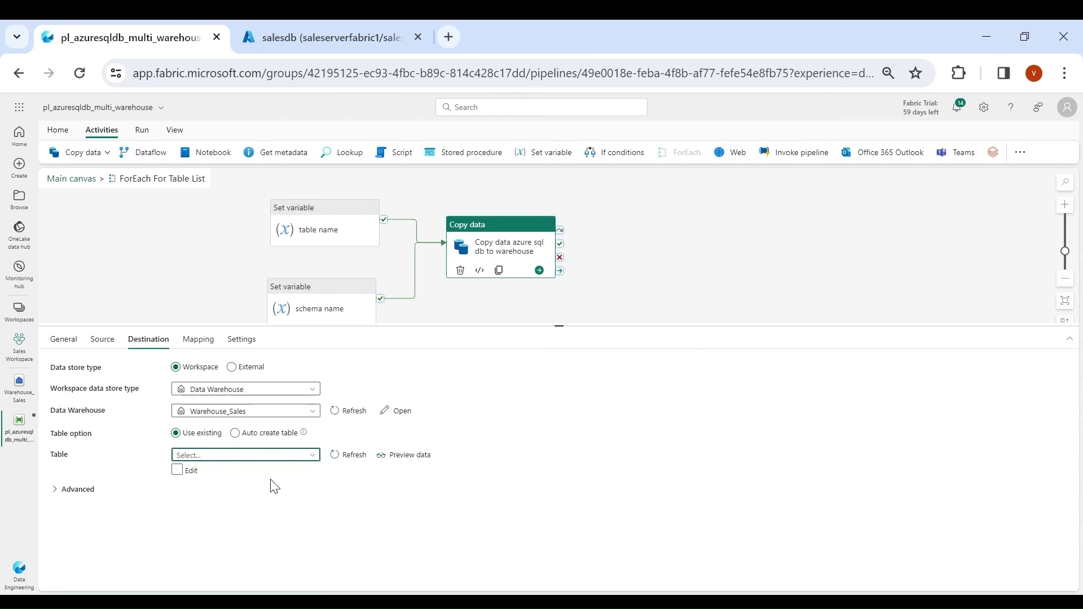
pyautogui.click(177, 471)
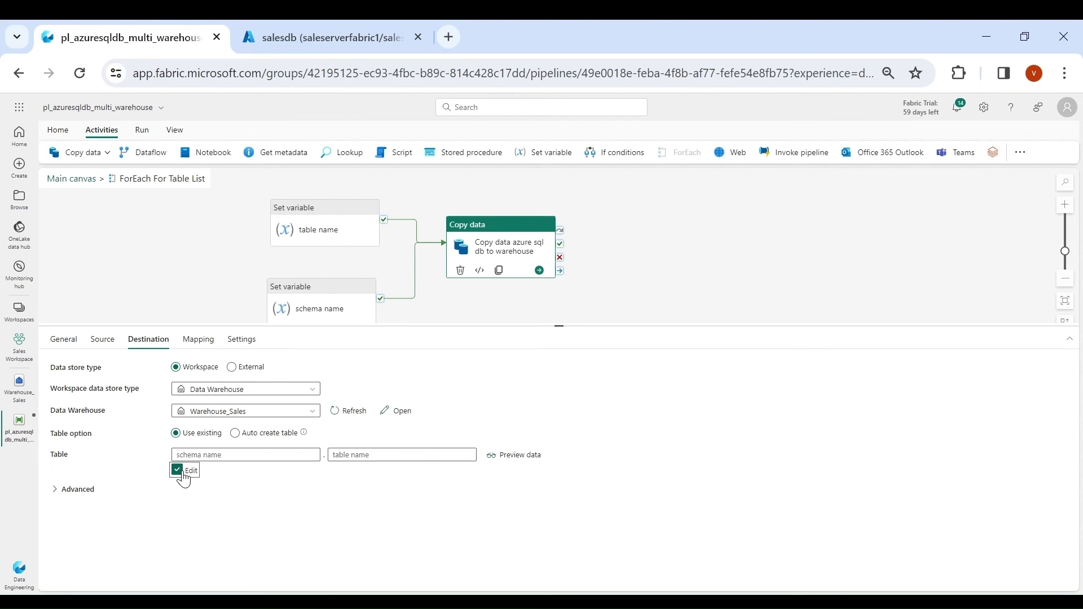
pyautogui.click(264, 454)
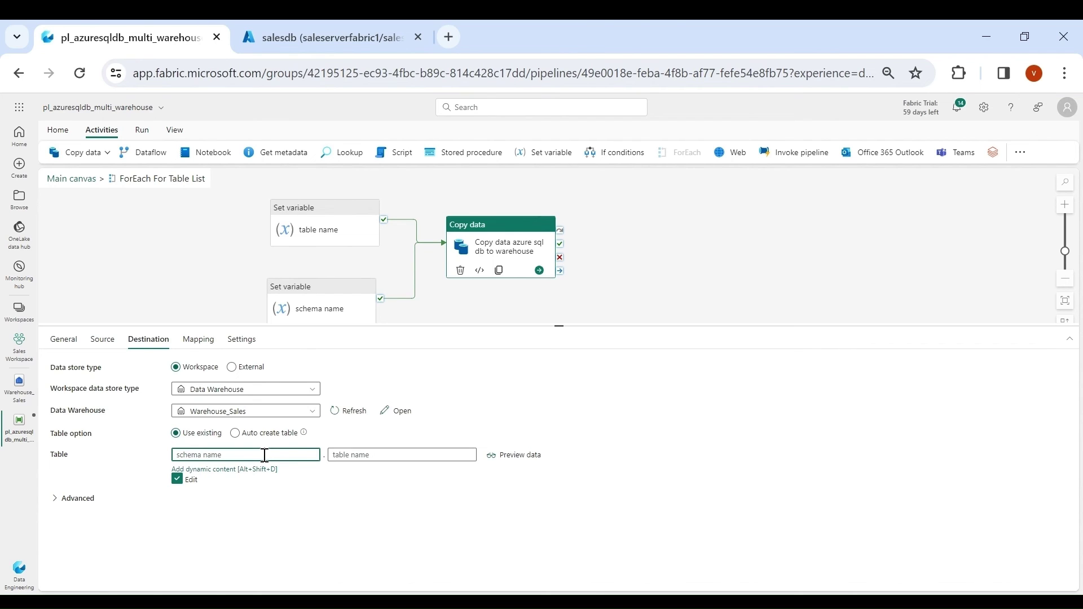
pyautogui.write('Sales_Stg')
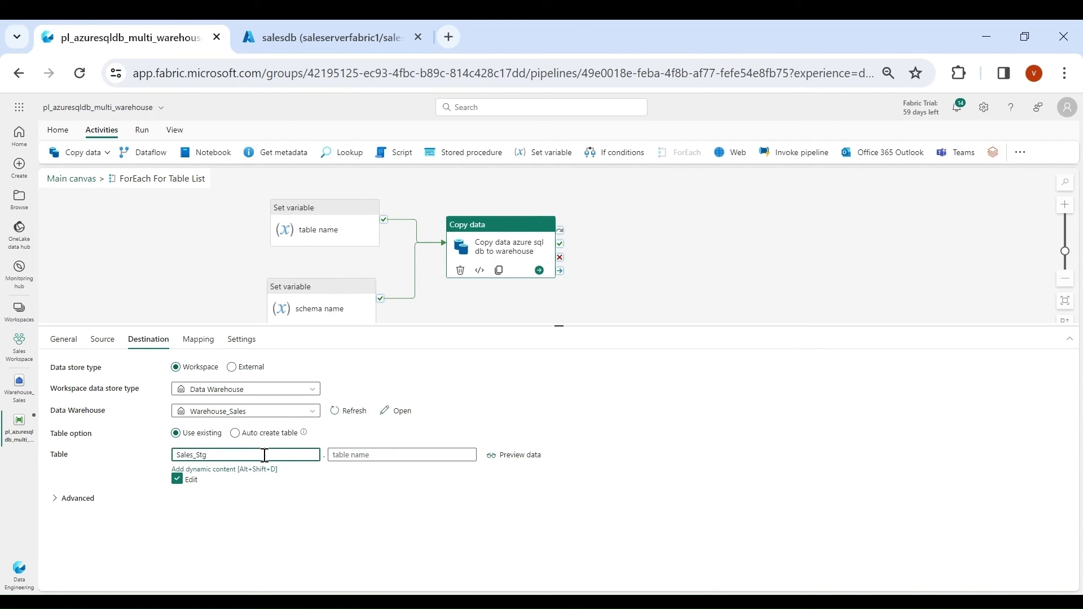
pyautogui.click(424, 455)
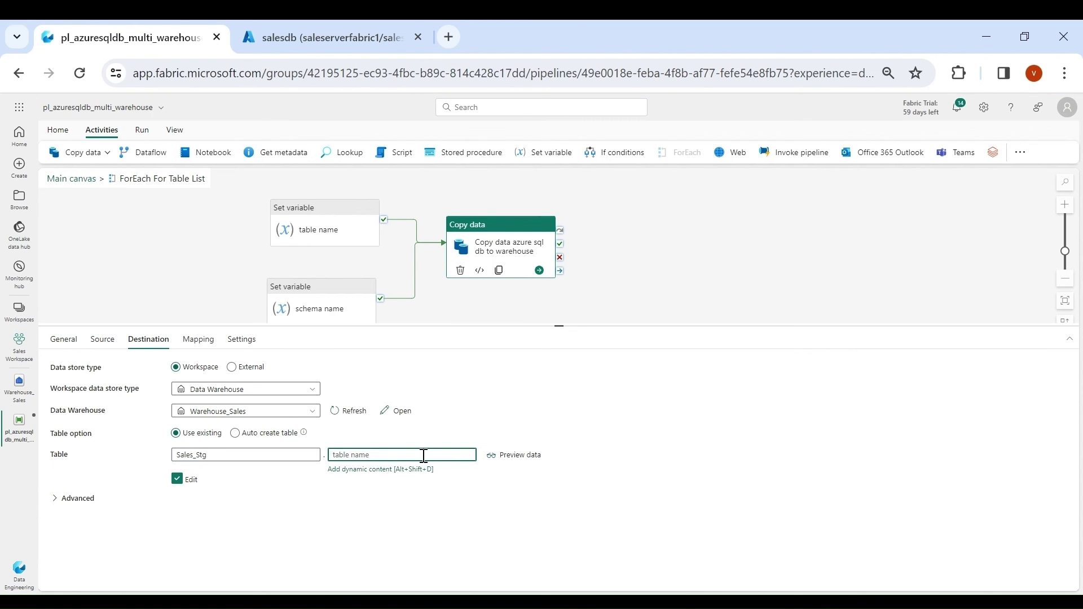
pyautogui.click(399, 471)
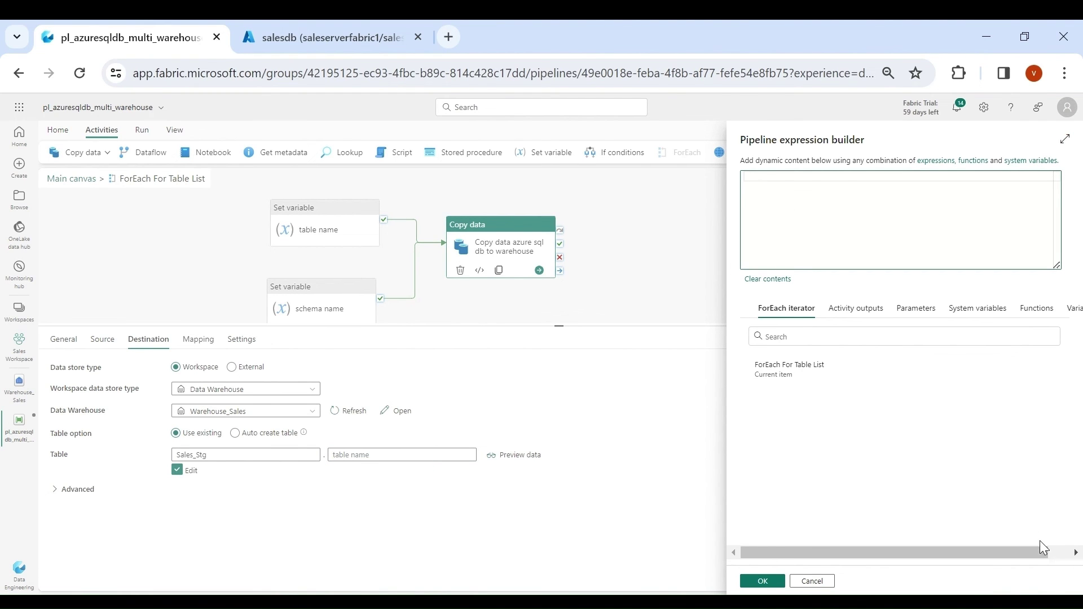
pyautogui.click(1063, 554)
pyautogui.click(1059, 308)
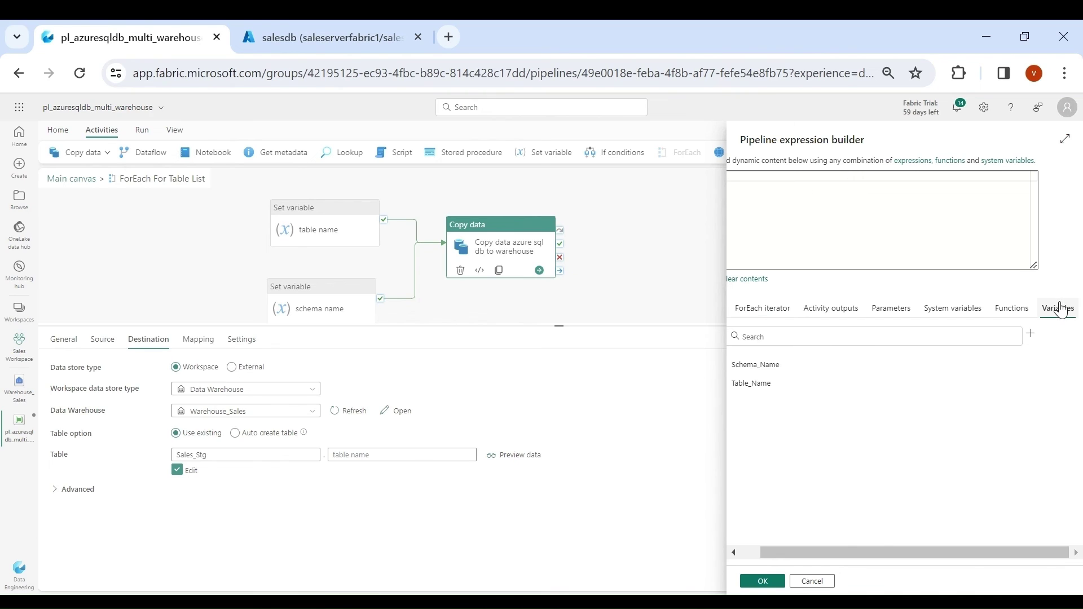
pyautogui.moveTo(768, 555); pyautogui.dragTo(756, 554)
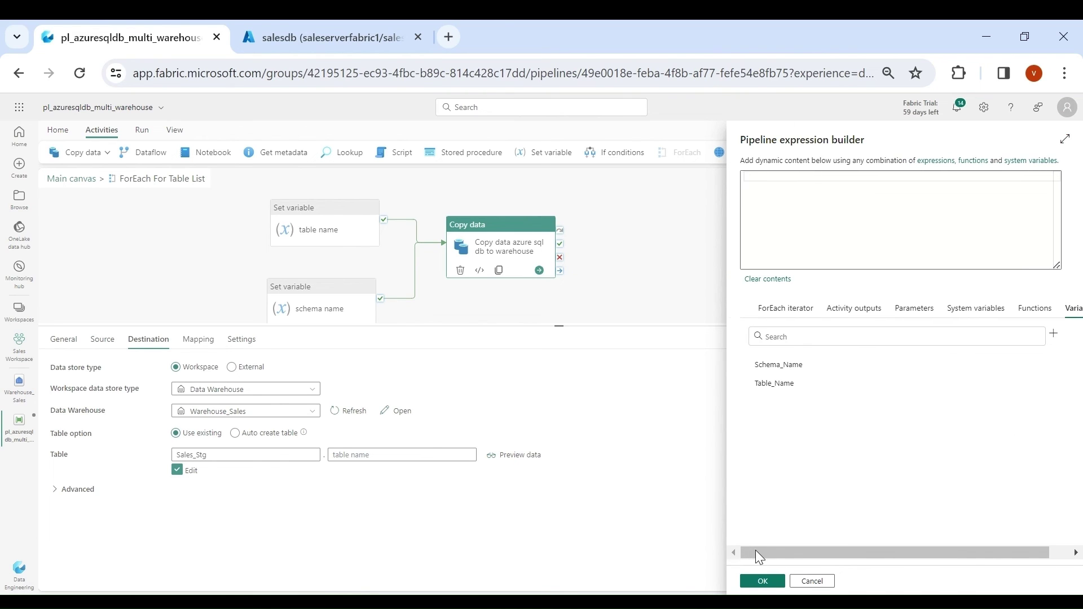
pyautogui.click(779, 383)
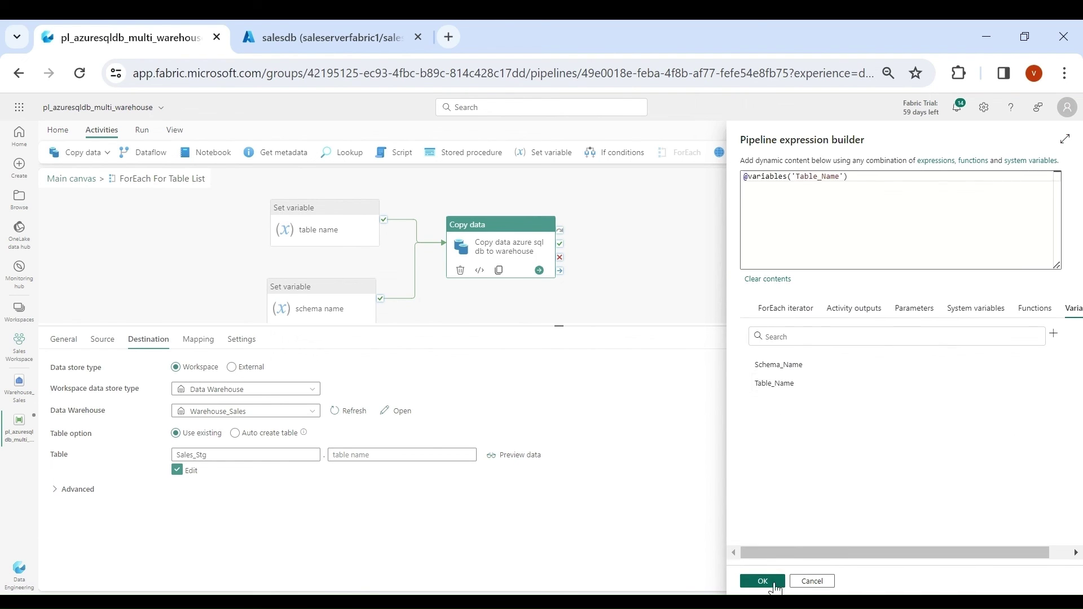
pyautogui.click(764, 582)
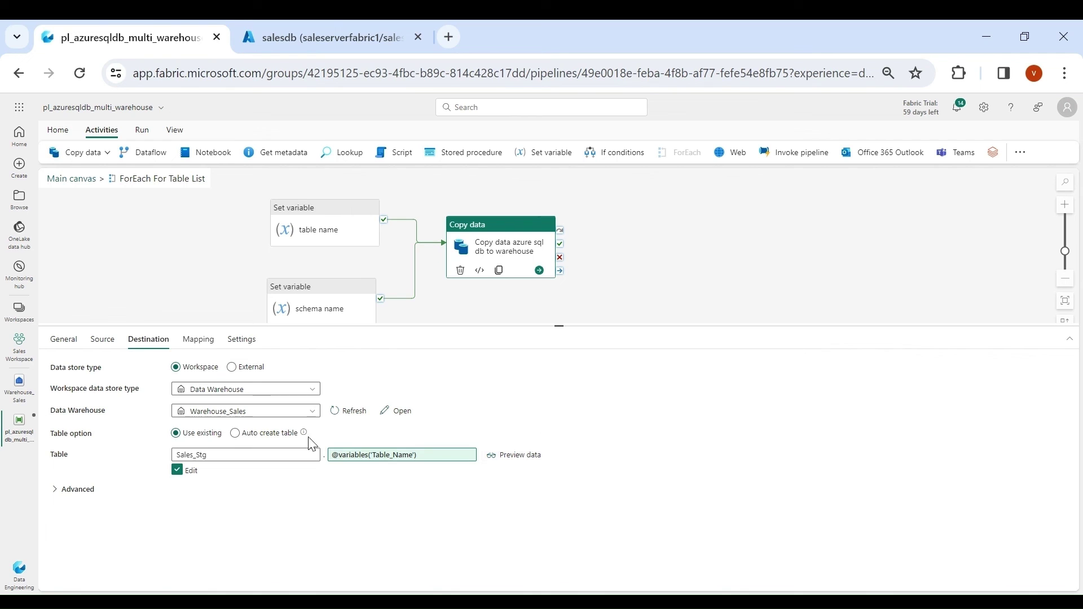
# Step: Preview the destination table's data using Customers as the Table_Name value
pyautogui.click(531, 459)
pyautogui.click(933, 401)
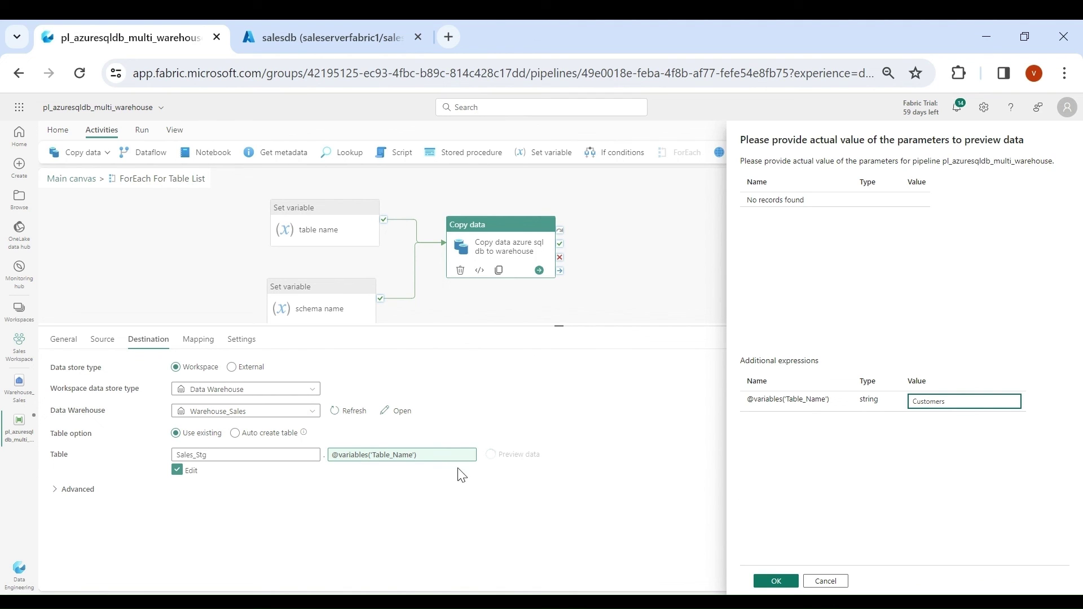
pyautogui.click(767, 579)
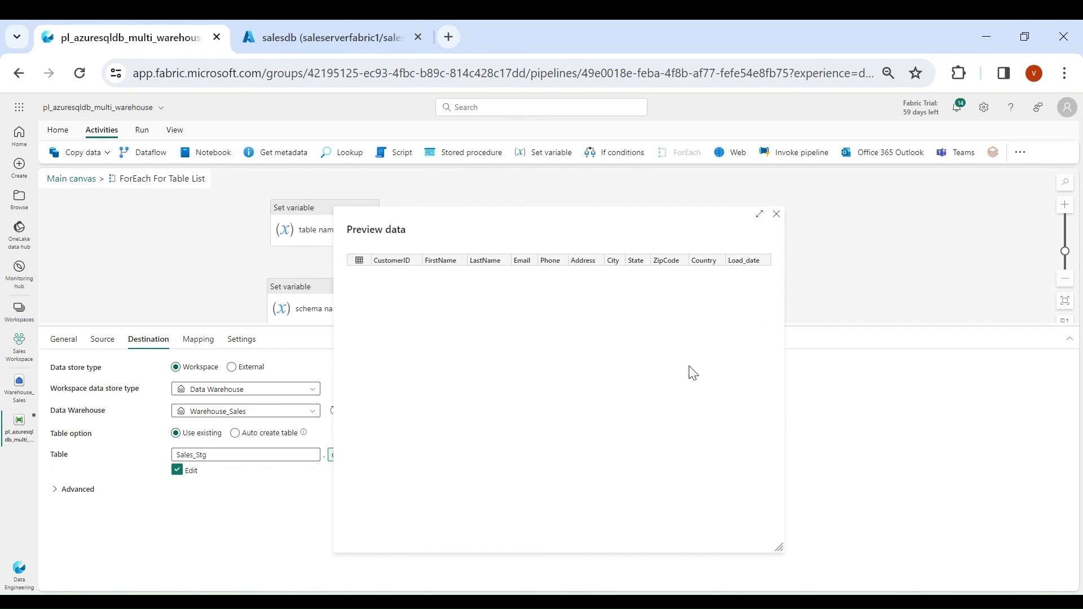
# Step: Close the data preview, save the pipeline, run it and show the run's output for each activity
pyautogui.click(776, 215)
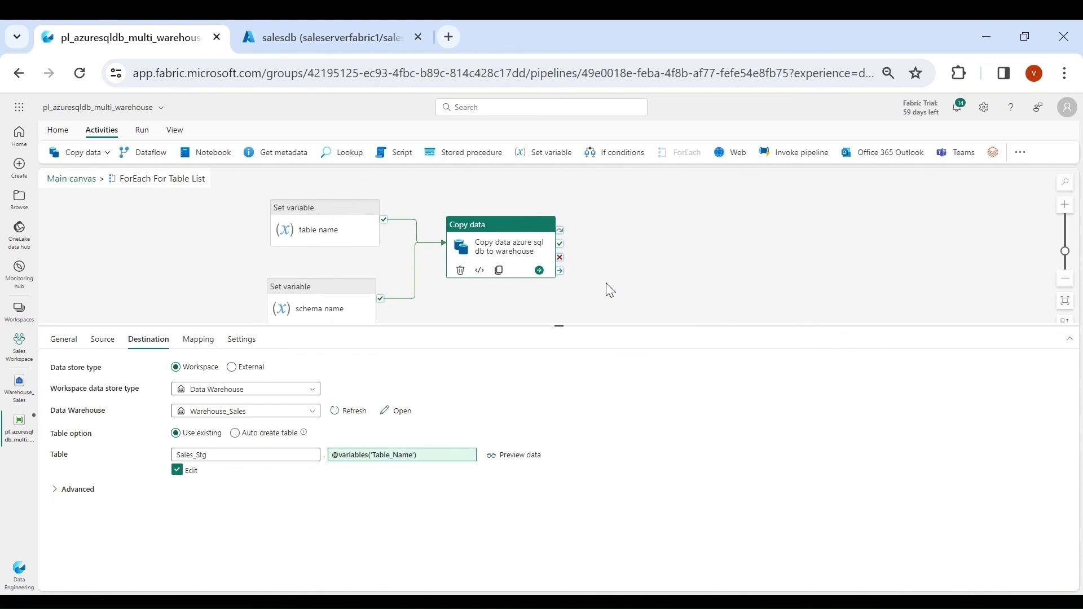
pyautogui.click(57, 129)
pyautogui.click(54, 152)
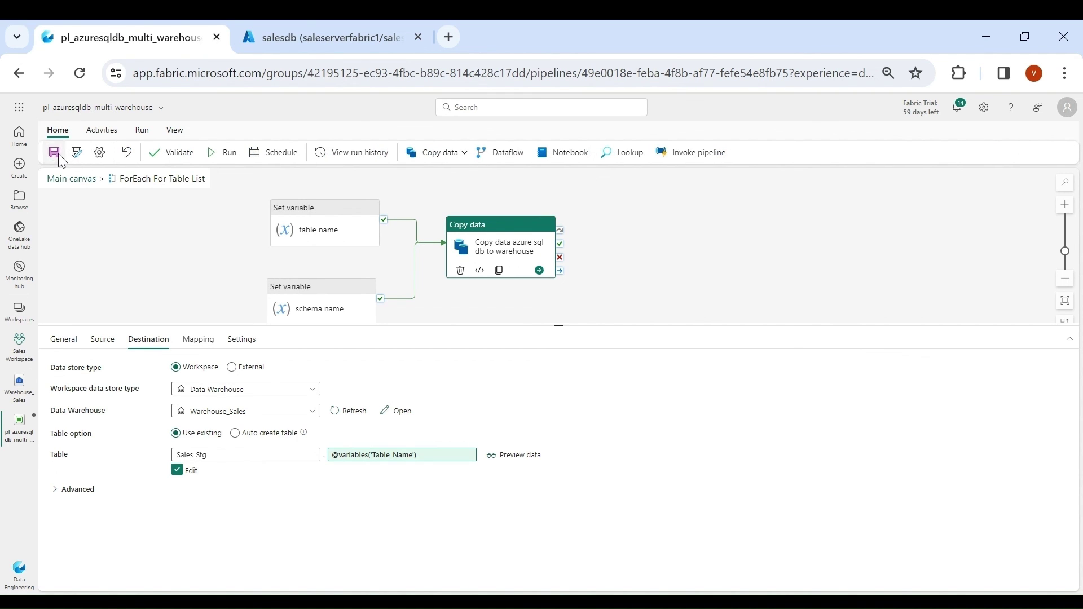
pyautogui.click(227, 157)
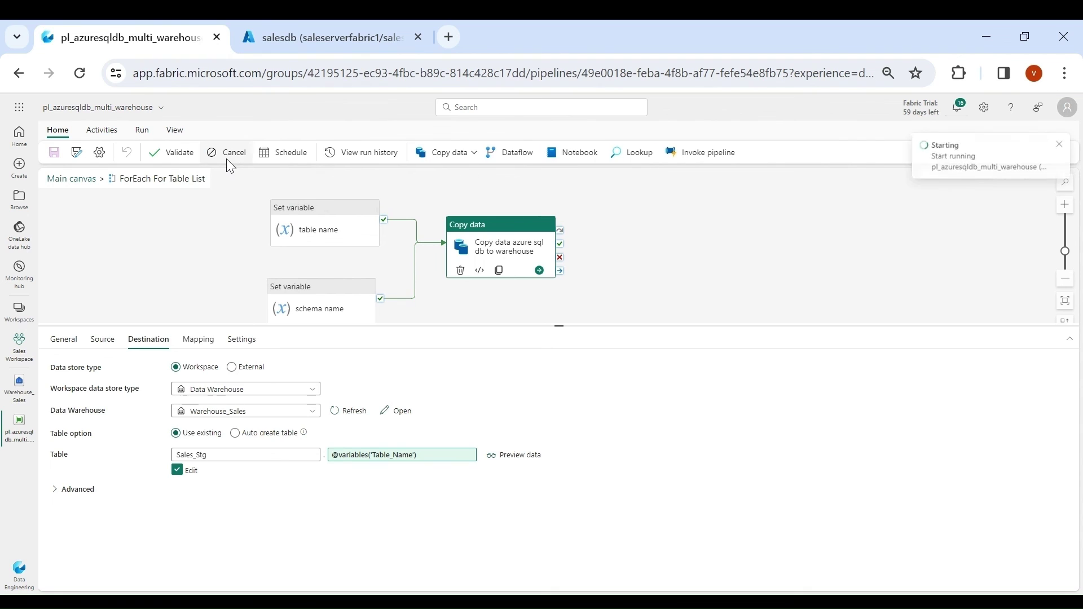
pyautogui.click(216, 343)
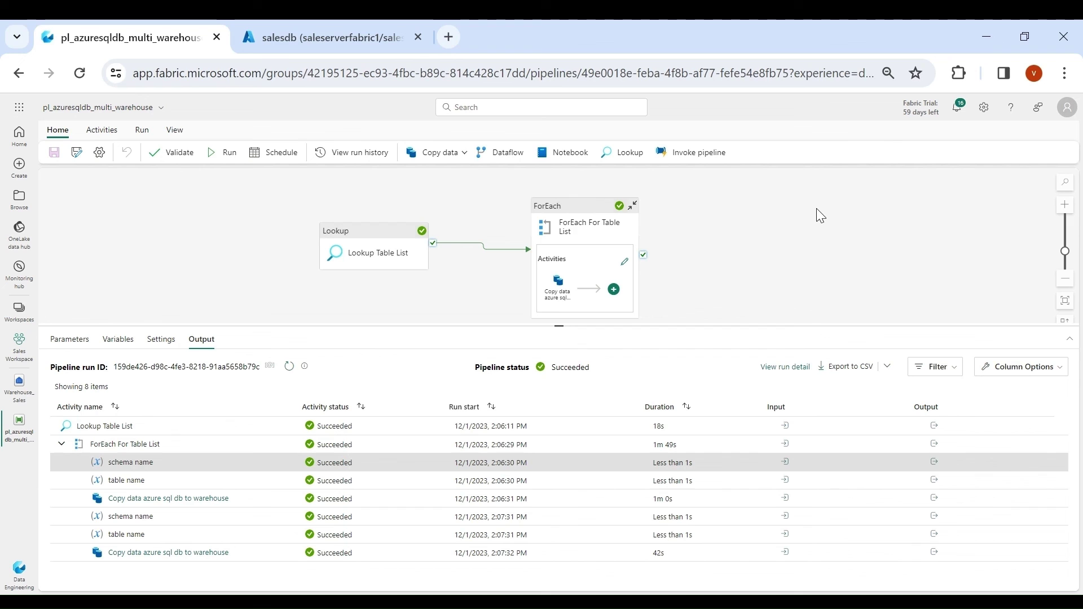
# Step: Inspect the copied data in the Customers and sales_order tables of the Sales_Stg schema in Warehouse_Sales
pyautogui.click(19, 389)
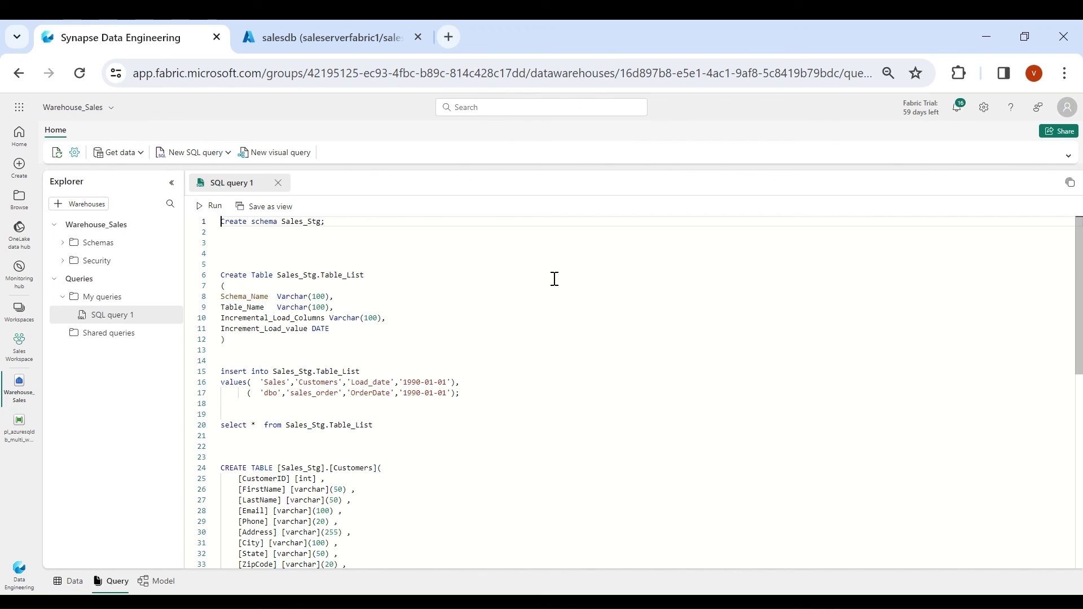
pyautogui.click(65, 245)
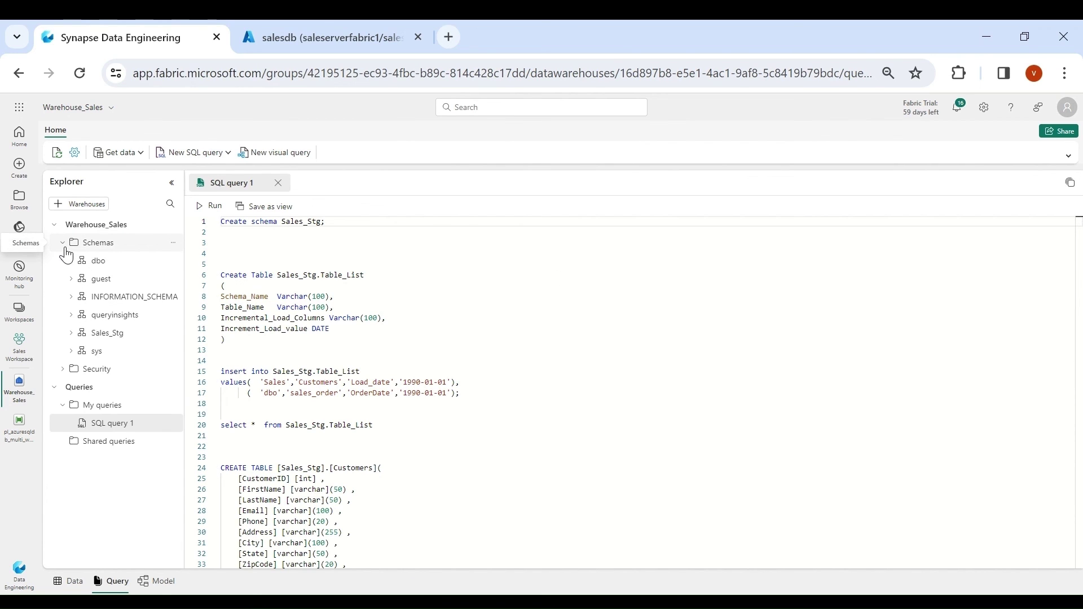
pyautogui.click(71, 333)
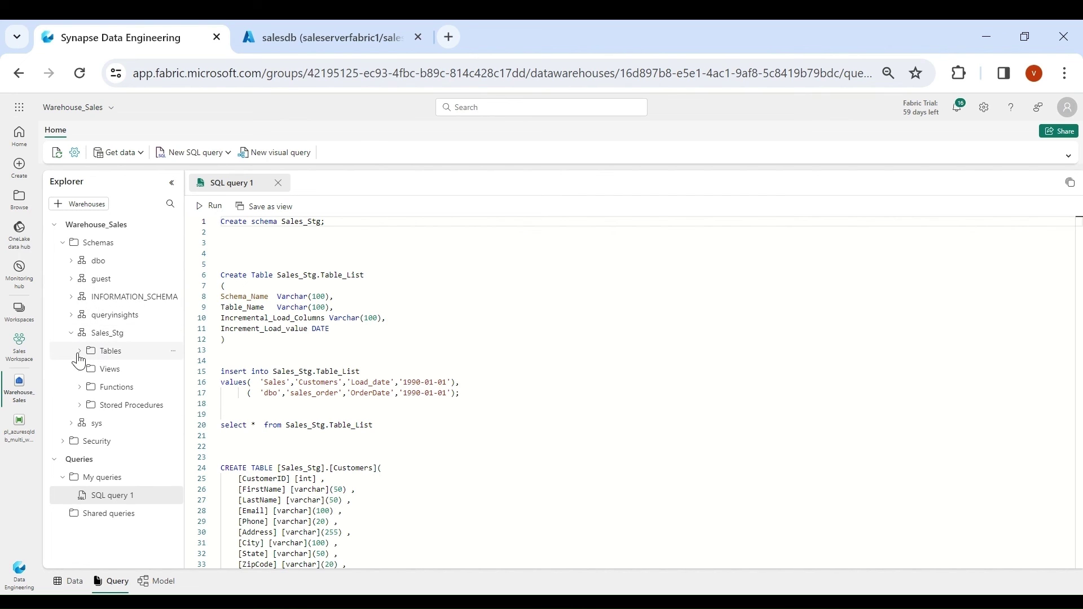
pyautogui.click(79, 353)
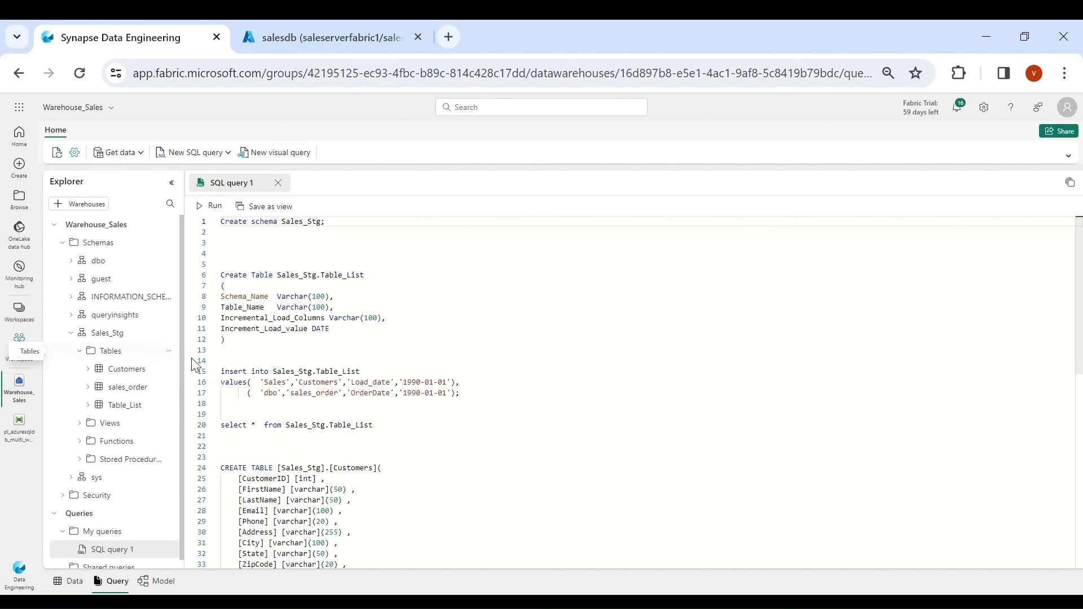
pyautogui.click(139, 375)
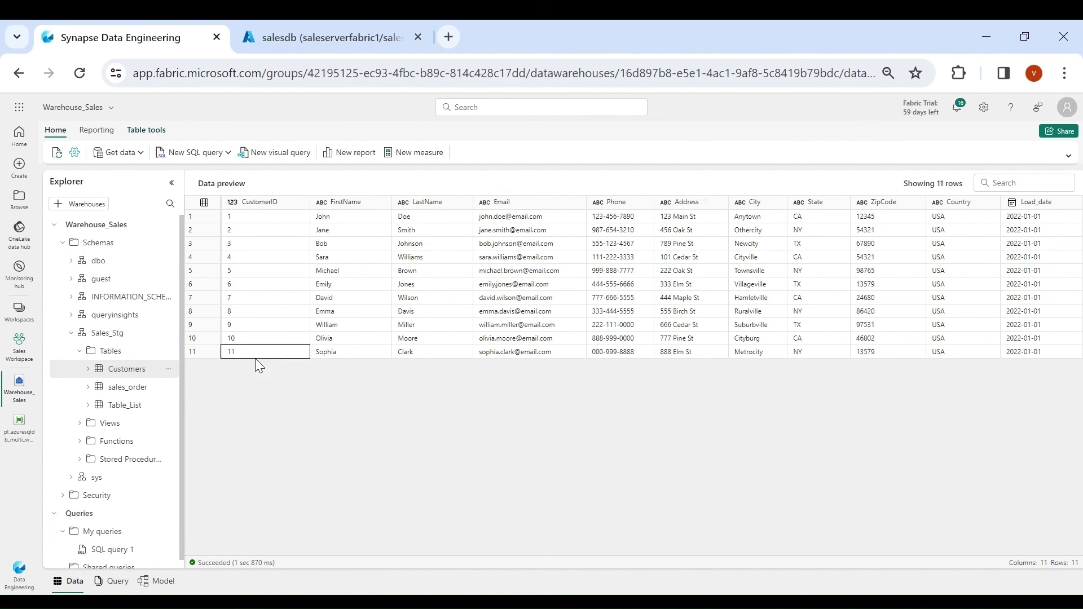
pyautogui.click(127, 389)
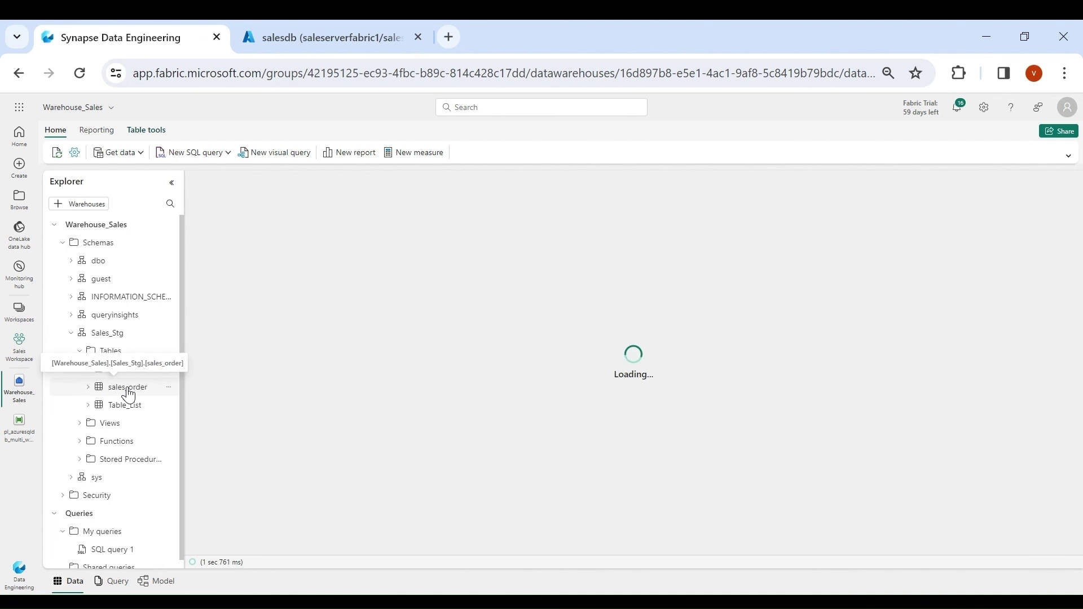